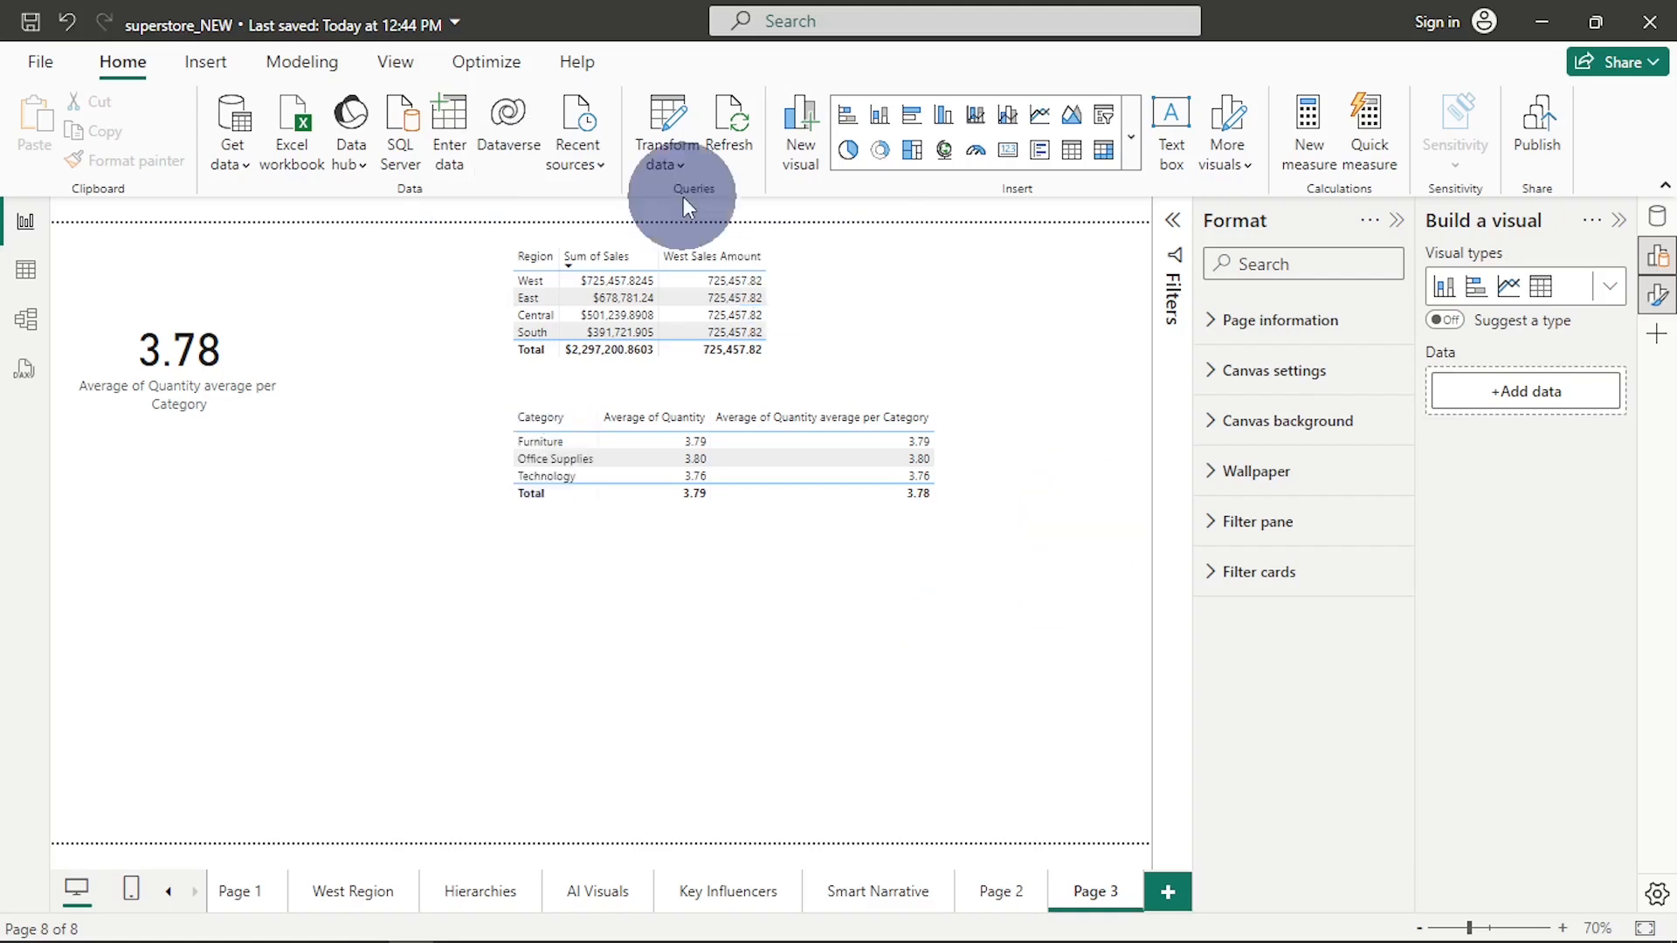
Show the data tables and examine the fields and measures inside the FactSales table.
{"action": "left_click", "coordinate": [1657, 220]}
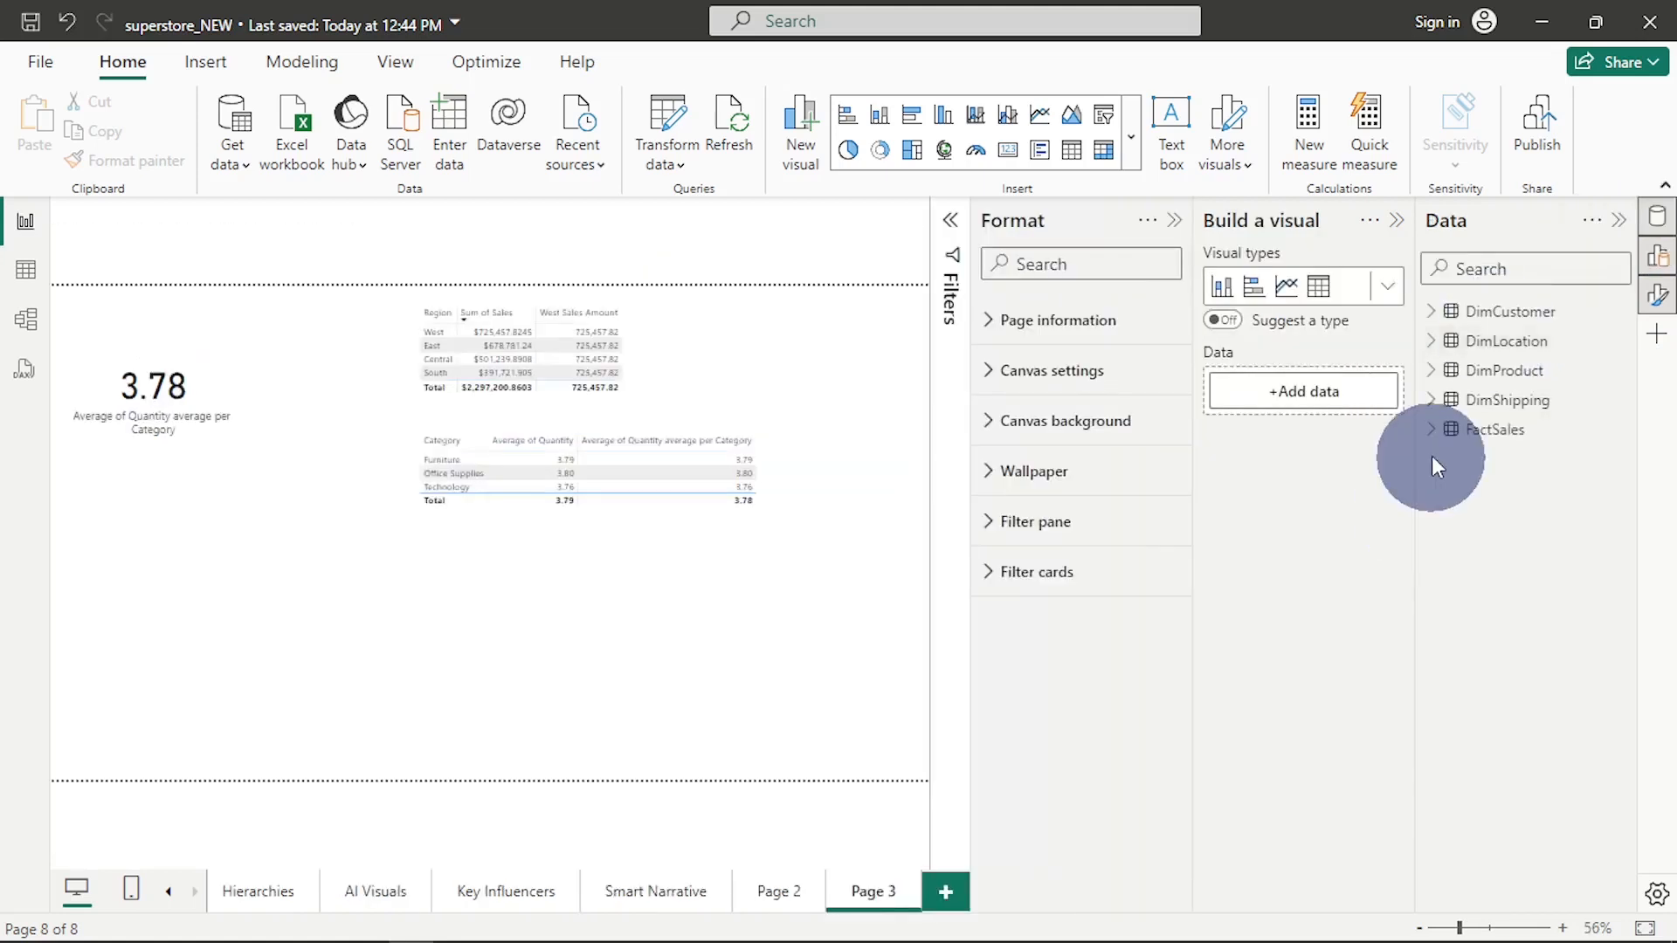
{"action": "left_click", "coordinate": [1433, 429]}
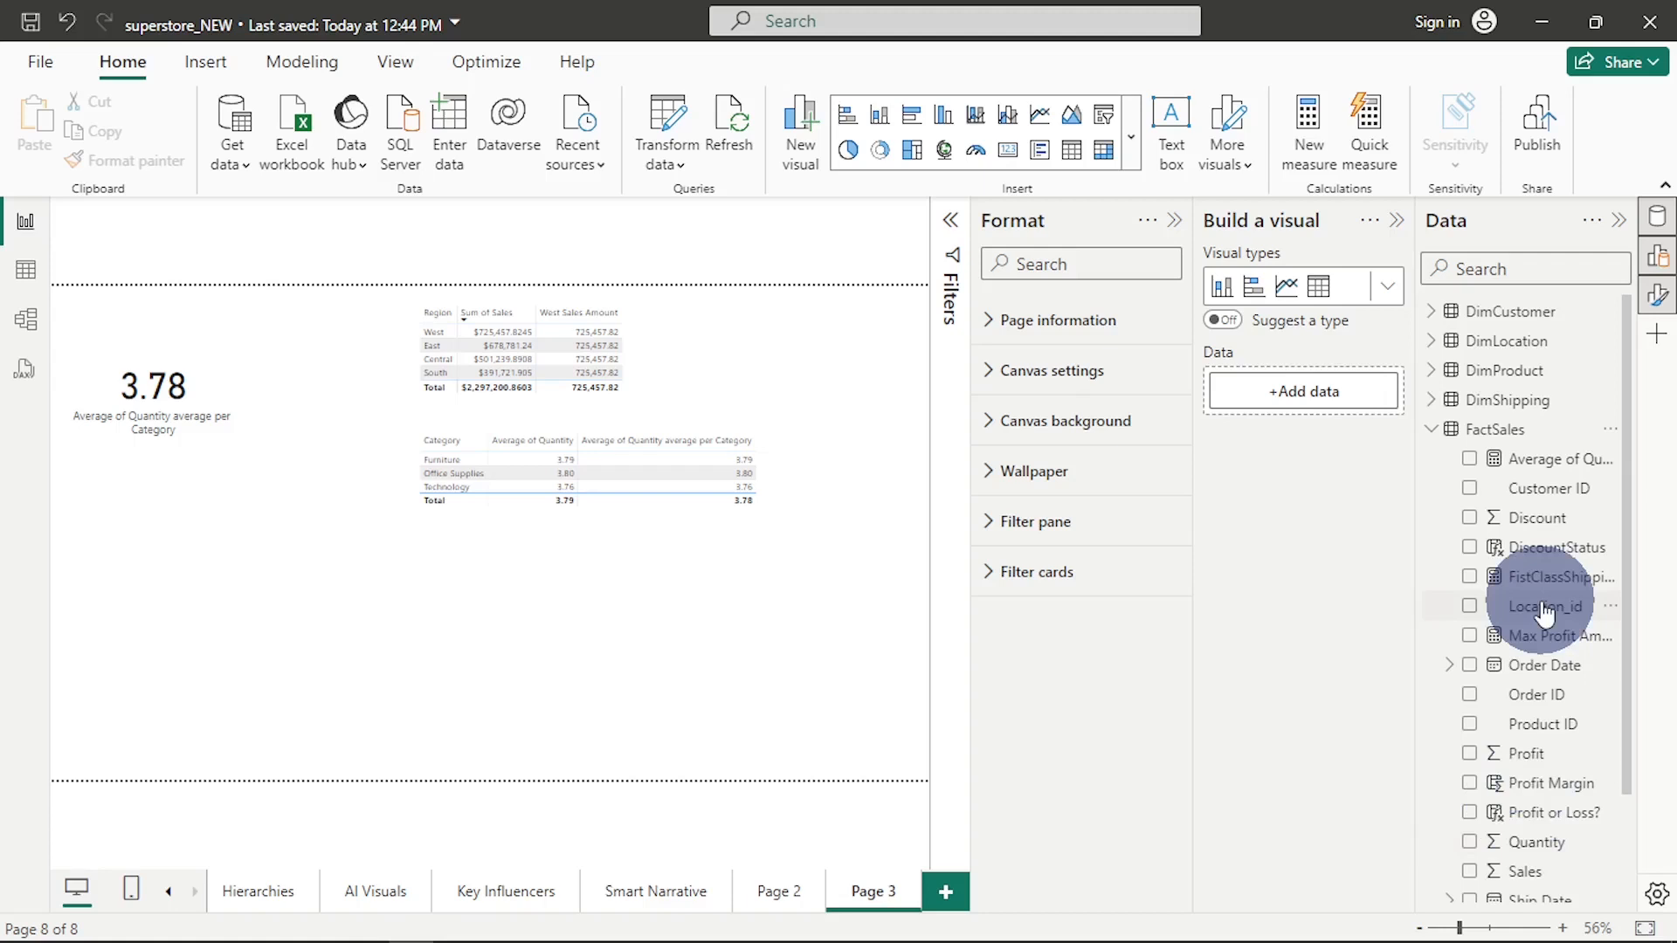
{"action": "scroll", "coordinate": [1491, 852], "scroll_direction": "down", "scroll_amount": 3}
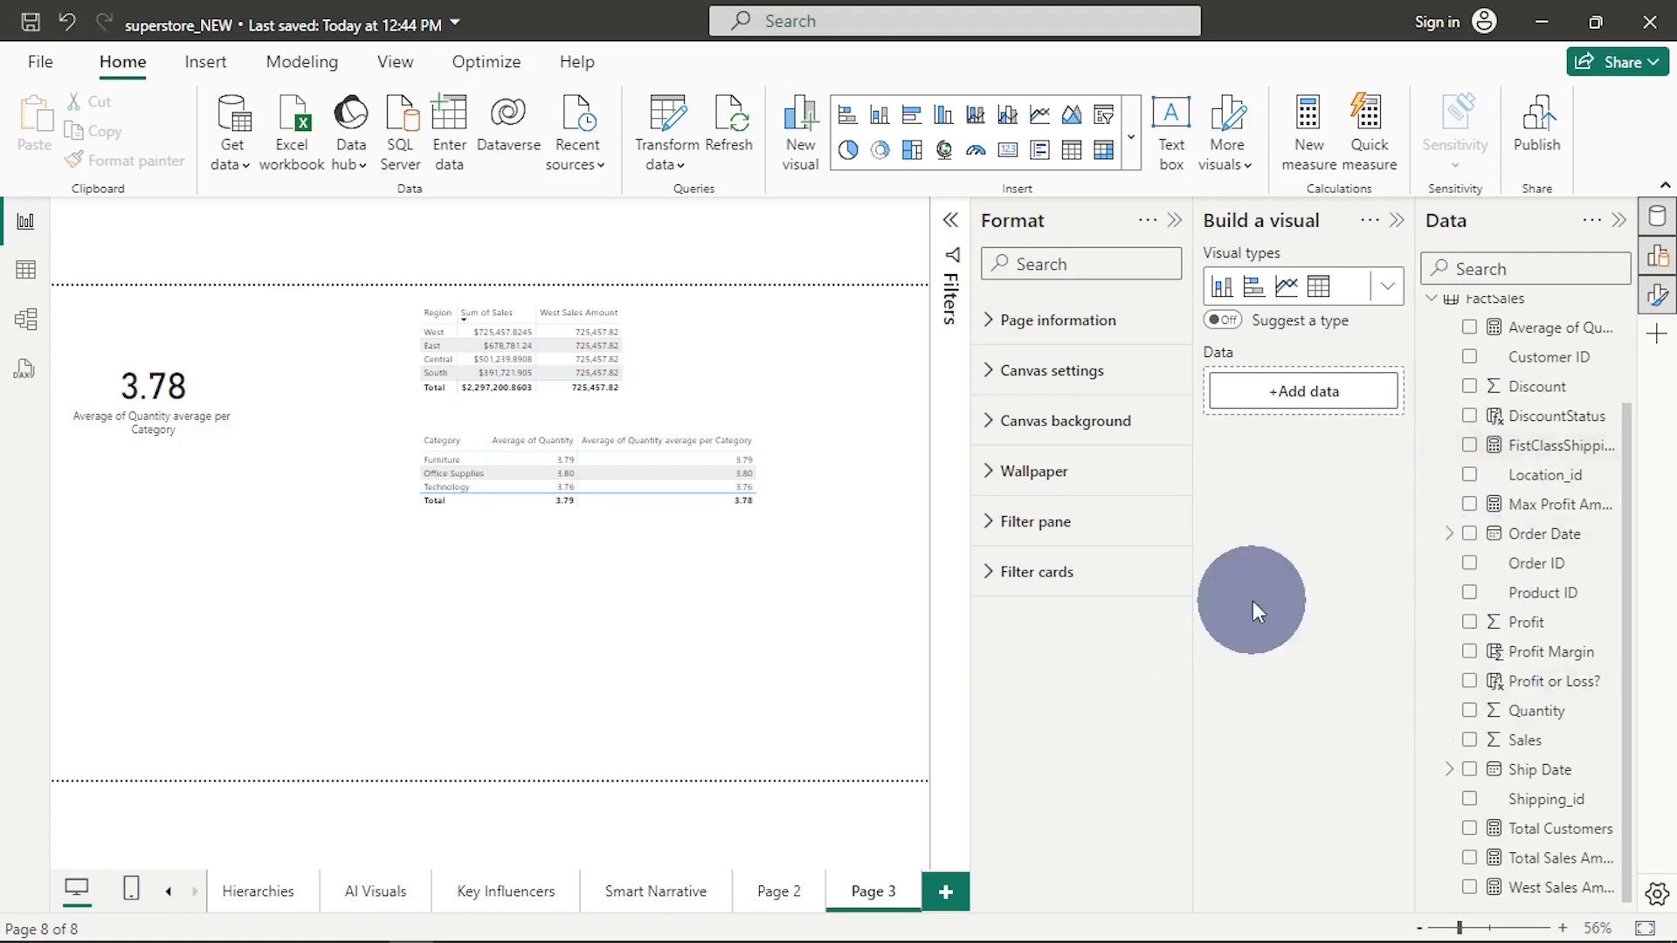
Start a new manually entered data table and name it _Measuers.
{"action": "left_click", "coordinate": [444, 100]}
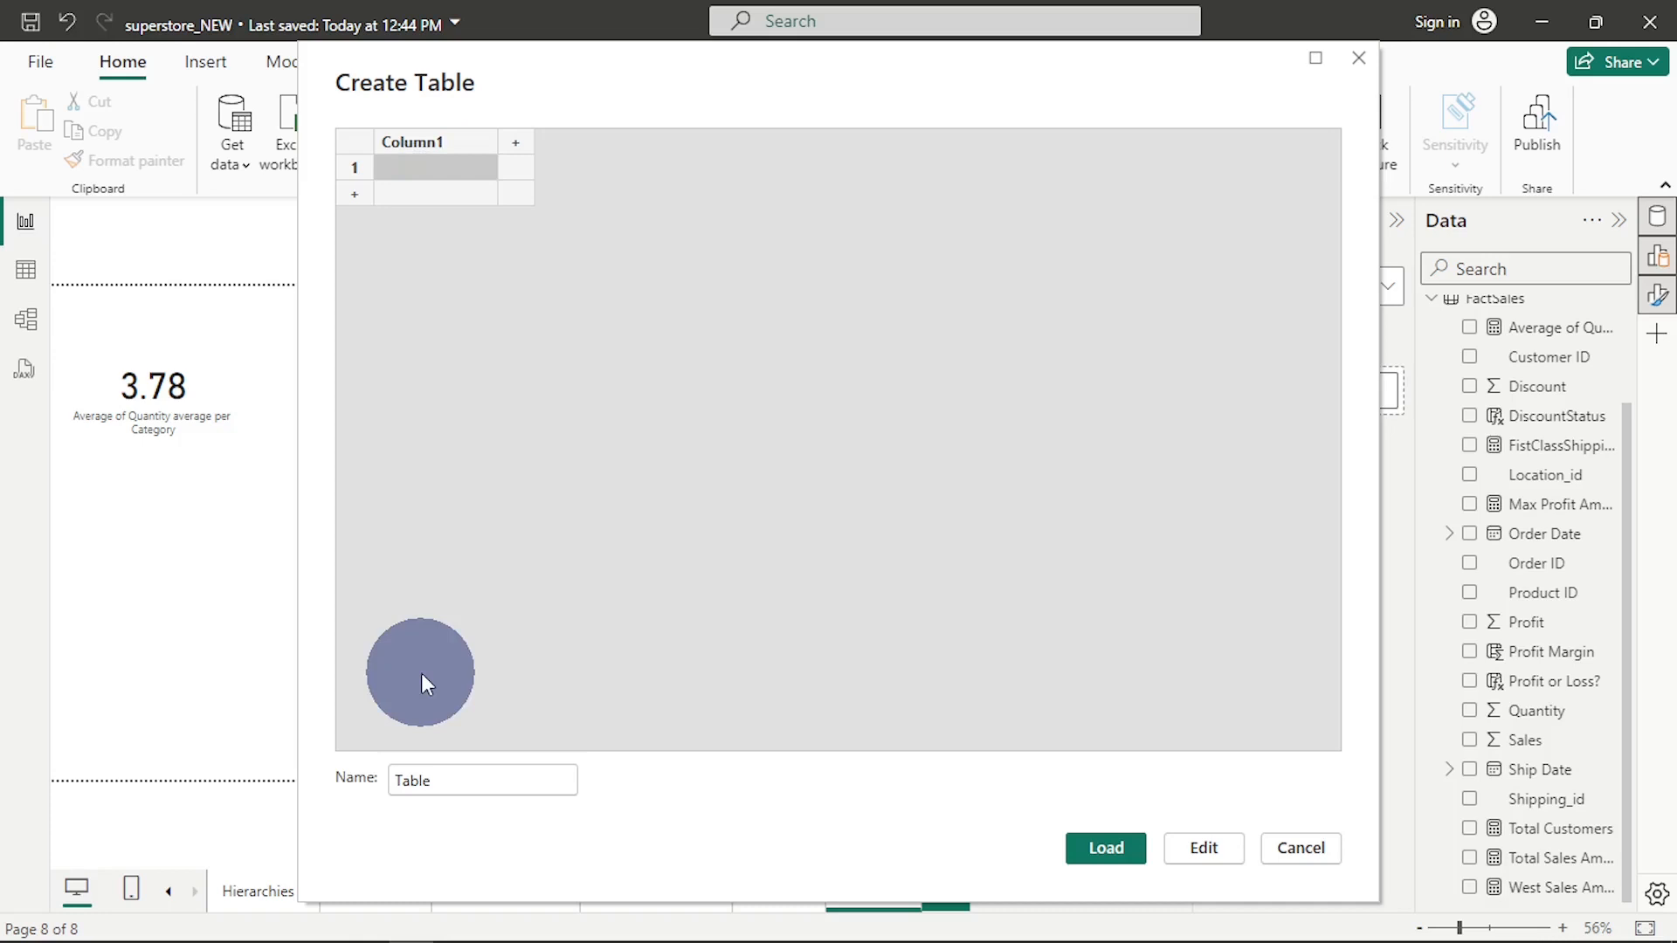
{"action": "double_click", "coordinate": [438, 779]}
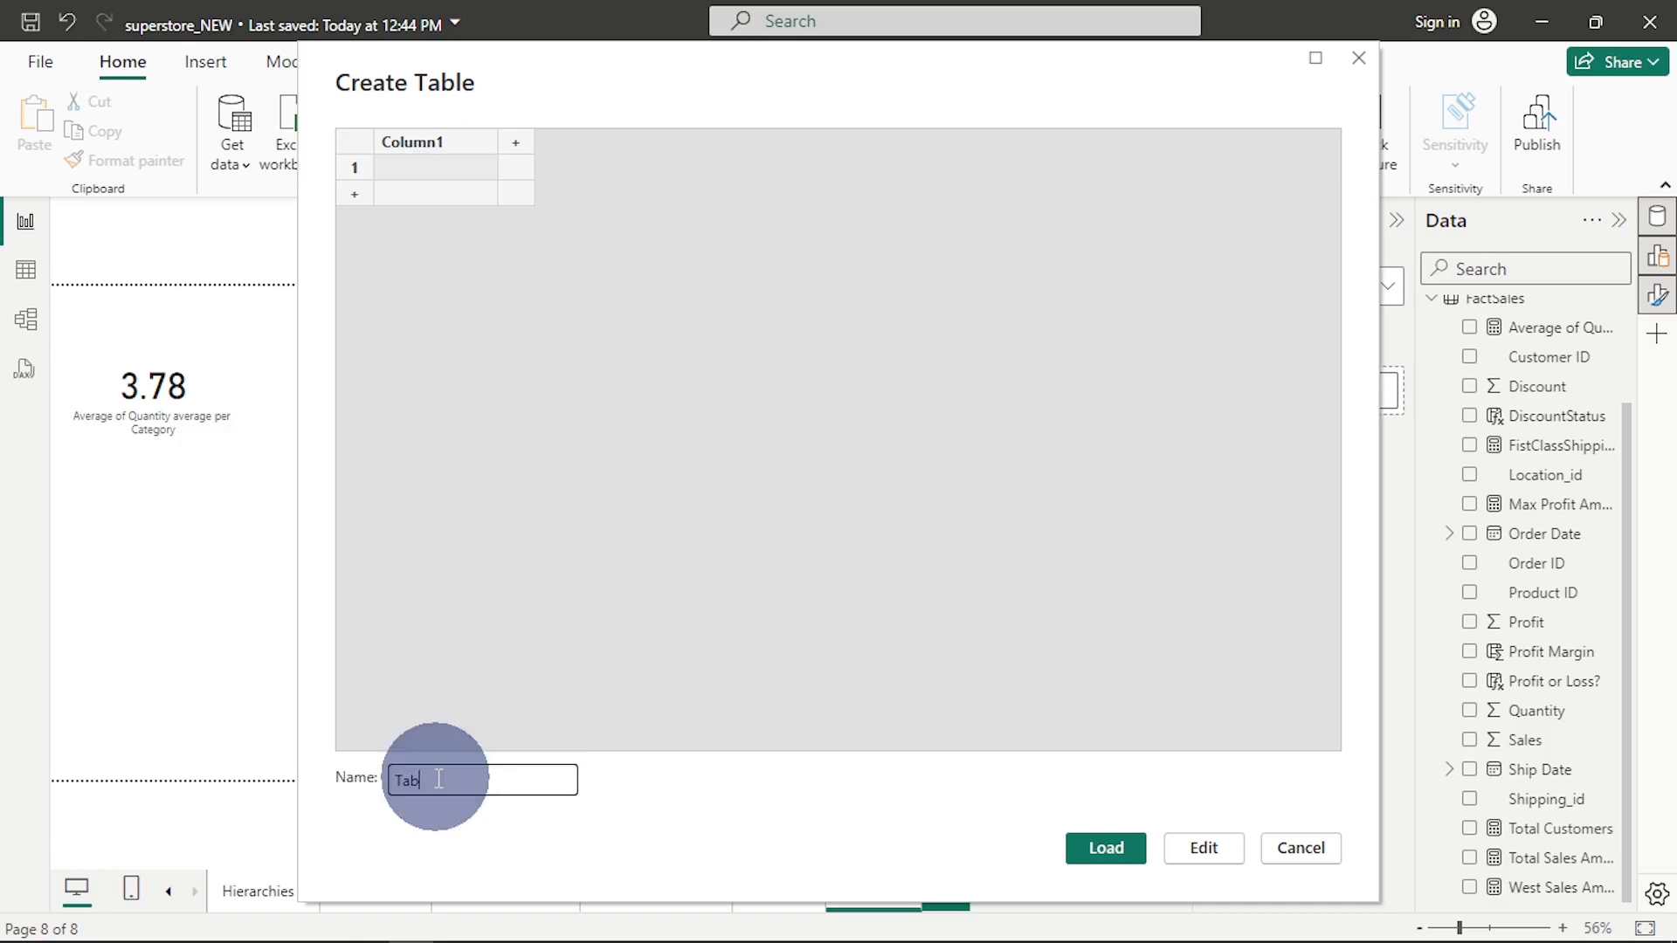
{"action": "type", "text": "Ta"}
{"action": "key", "text": "BackSpace"}
{"action": "key", "text": "BackSpace"}
{"action": "type", "text": "_mE"}
{"action": "key", "text": "BackSpace"}
{"action": "key", "text": "BackSpace"}
{"action": "type", "text": "M"}
{"action": "type", "text": "easures"}
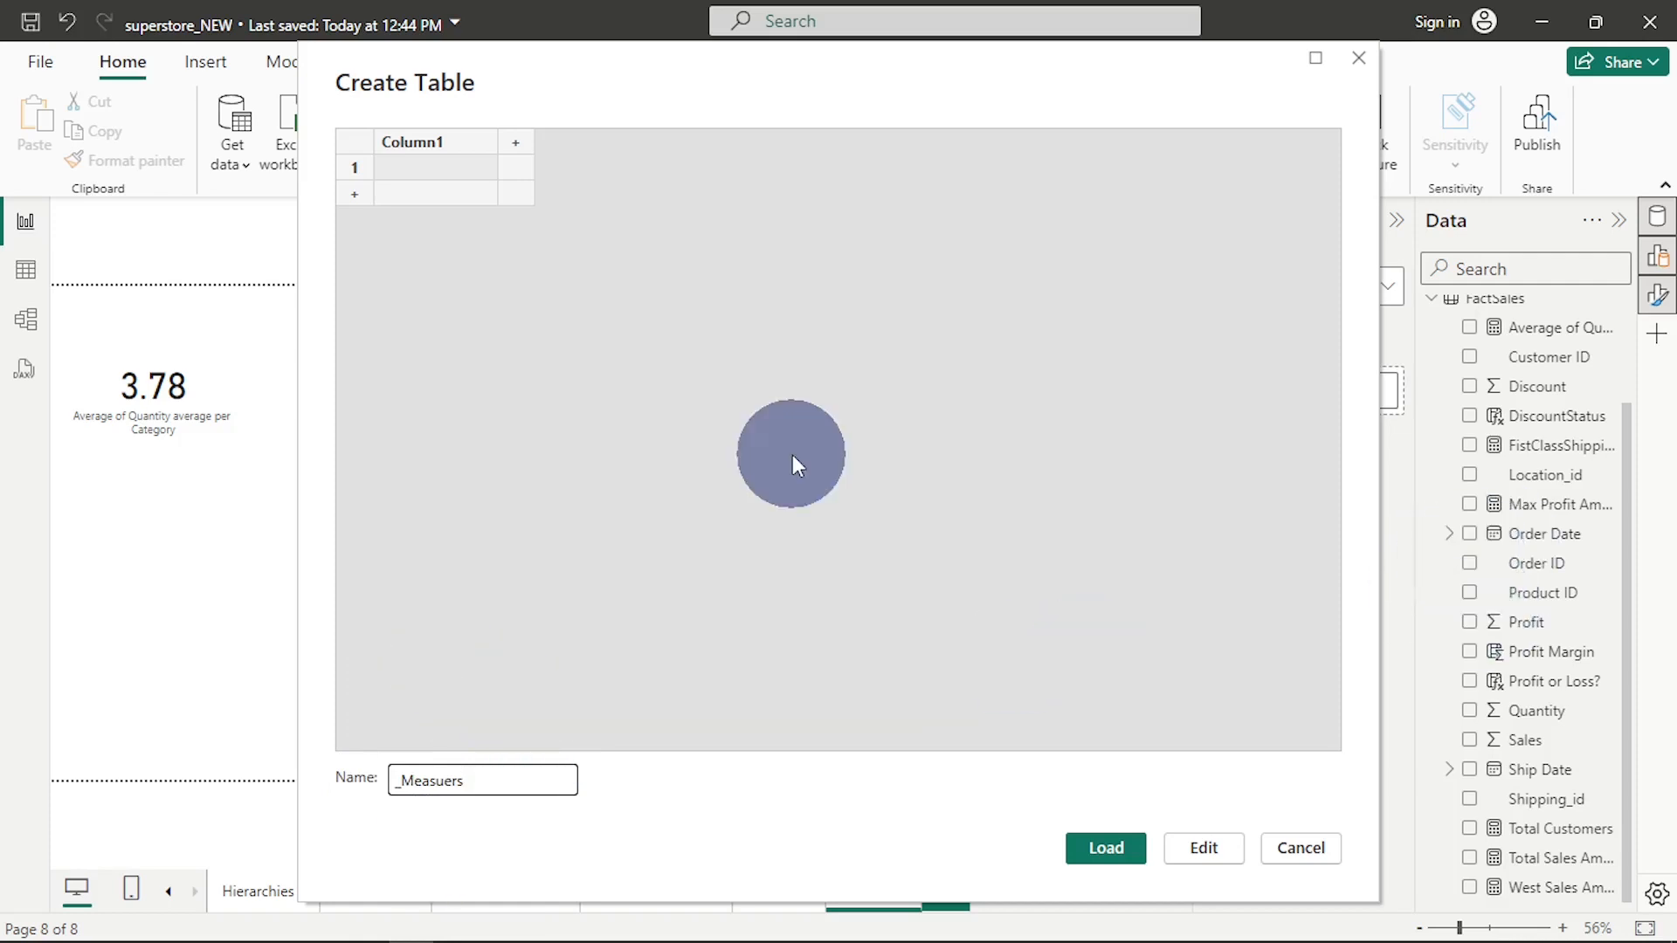
Rename the first column of the new table as Dummy and load the table into the model.
{"action": "left_click", "coordinate": [455, 137]}
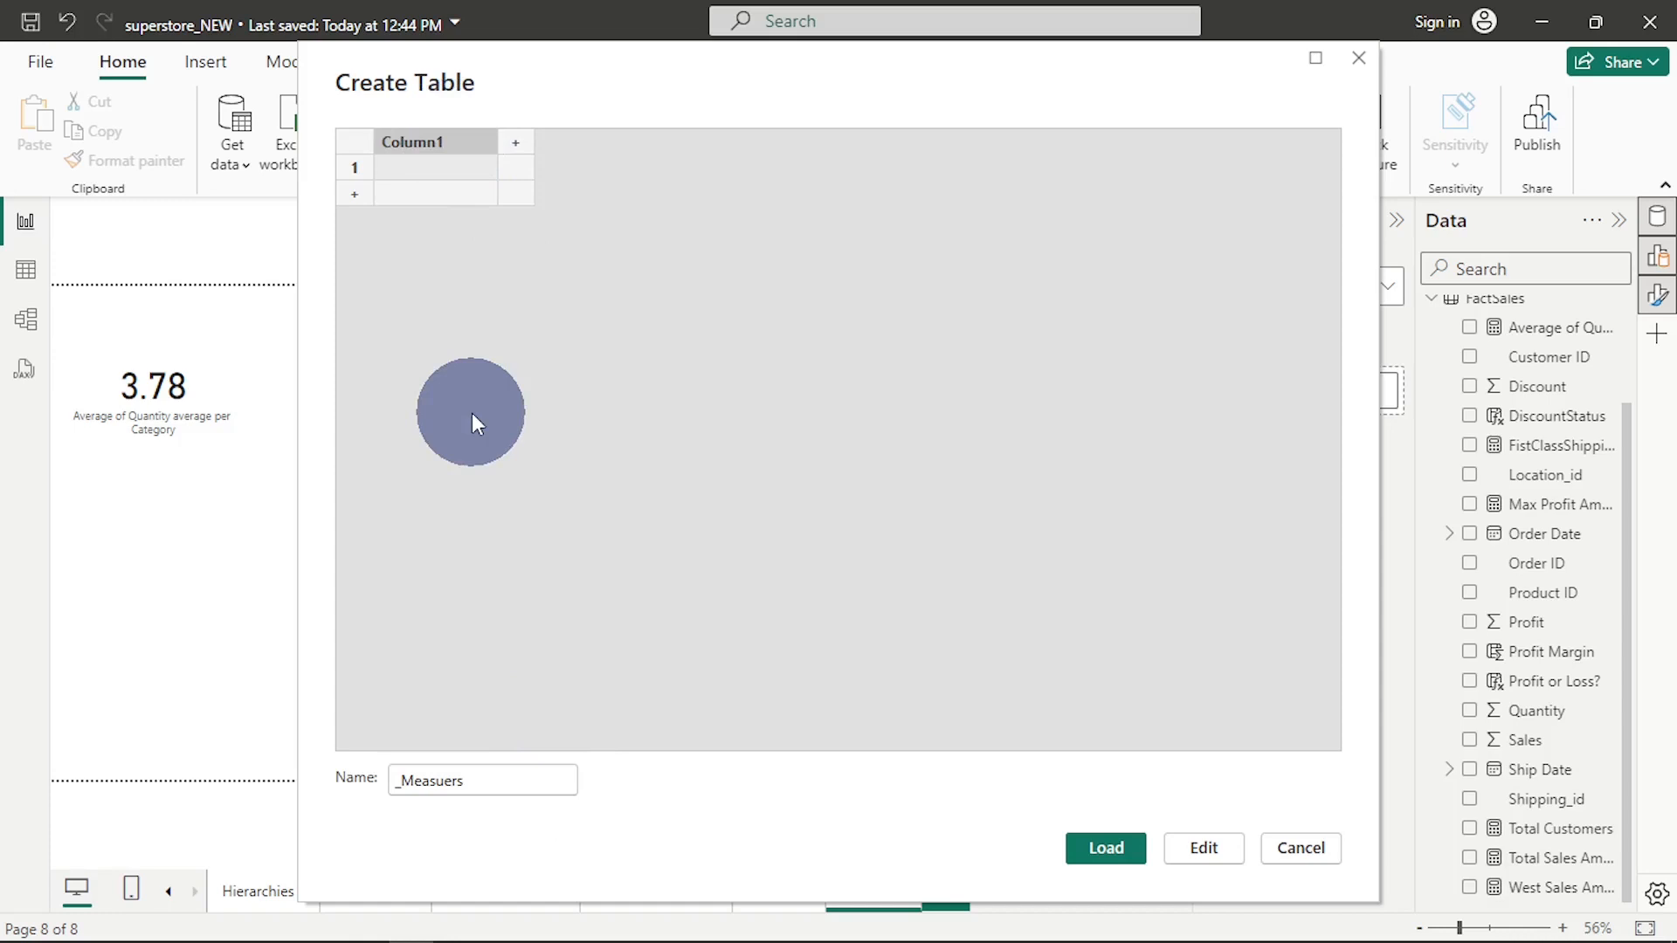
{"action": "type", "text": "Dummy"}
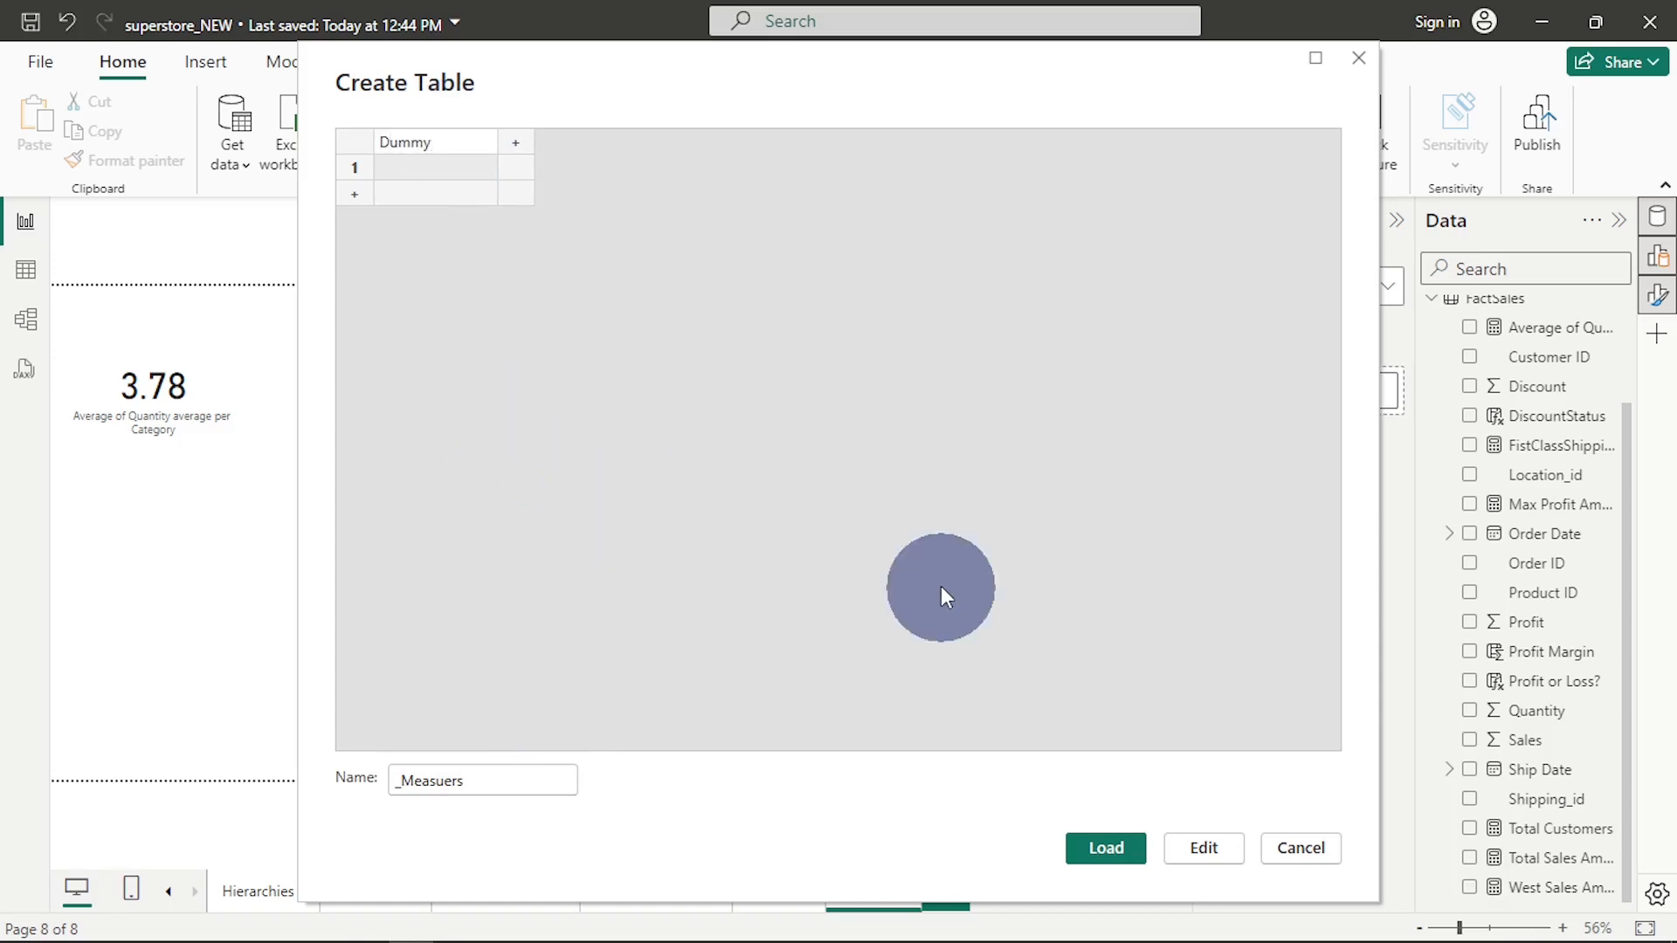
{"action": "left_click", "coordinate": [1109, 853]}
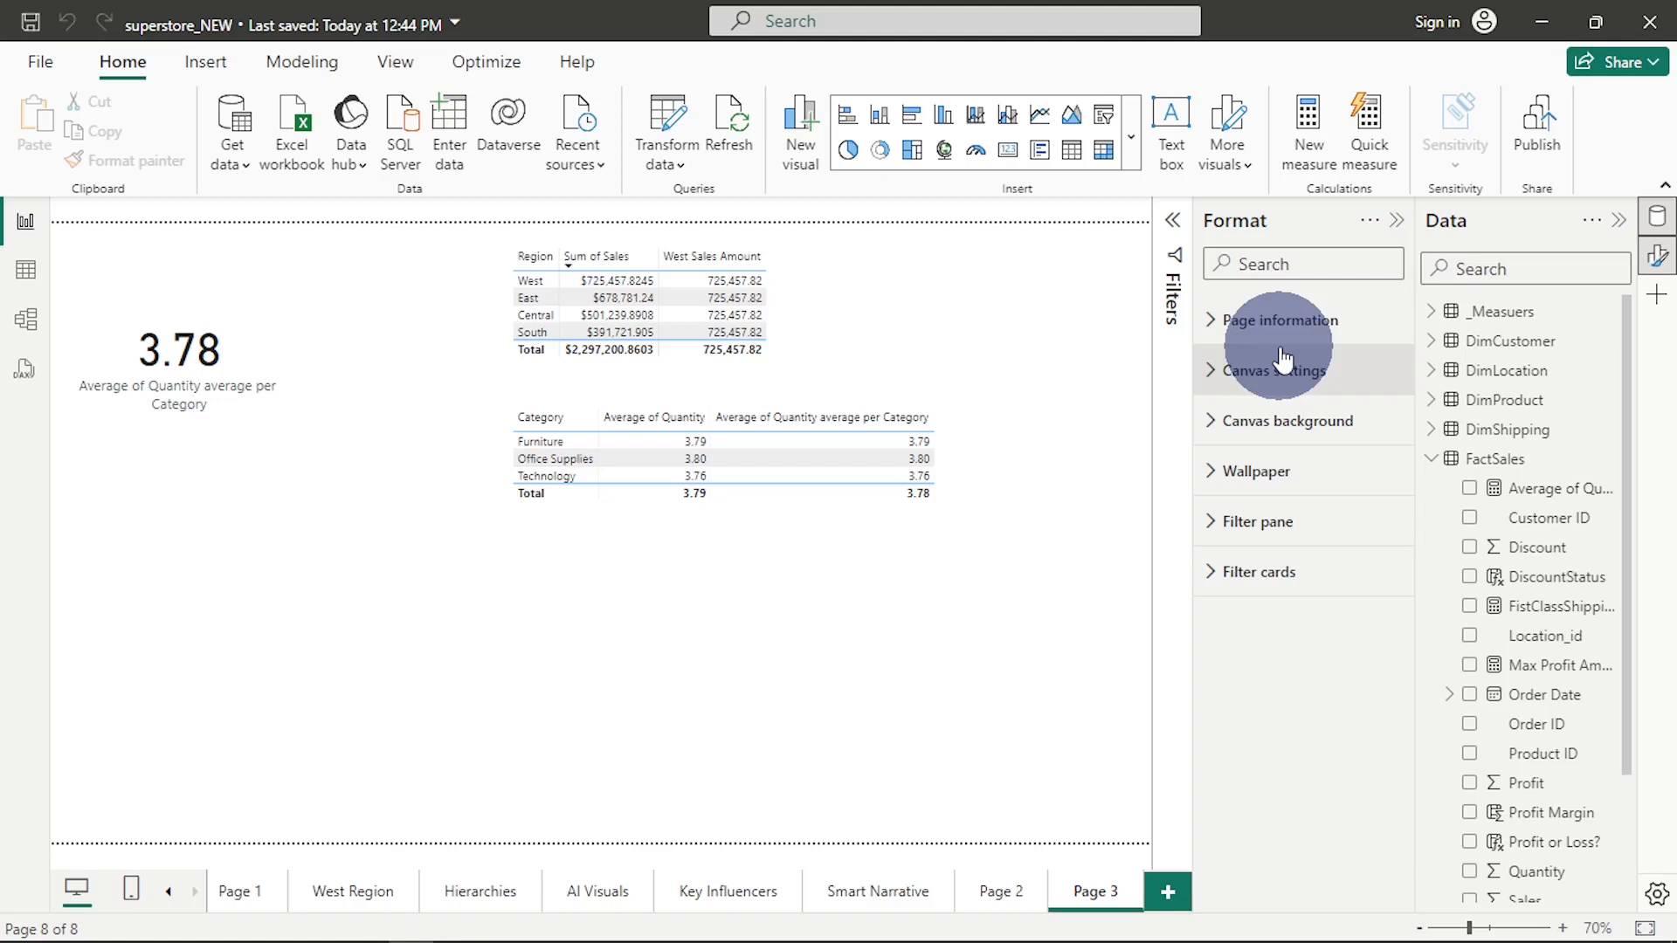
Change the home table of every FactSales measure to _Measuers and delete the Dummy column from that table.
{"action": "right_click", "coordinate": [1561, 522]}
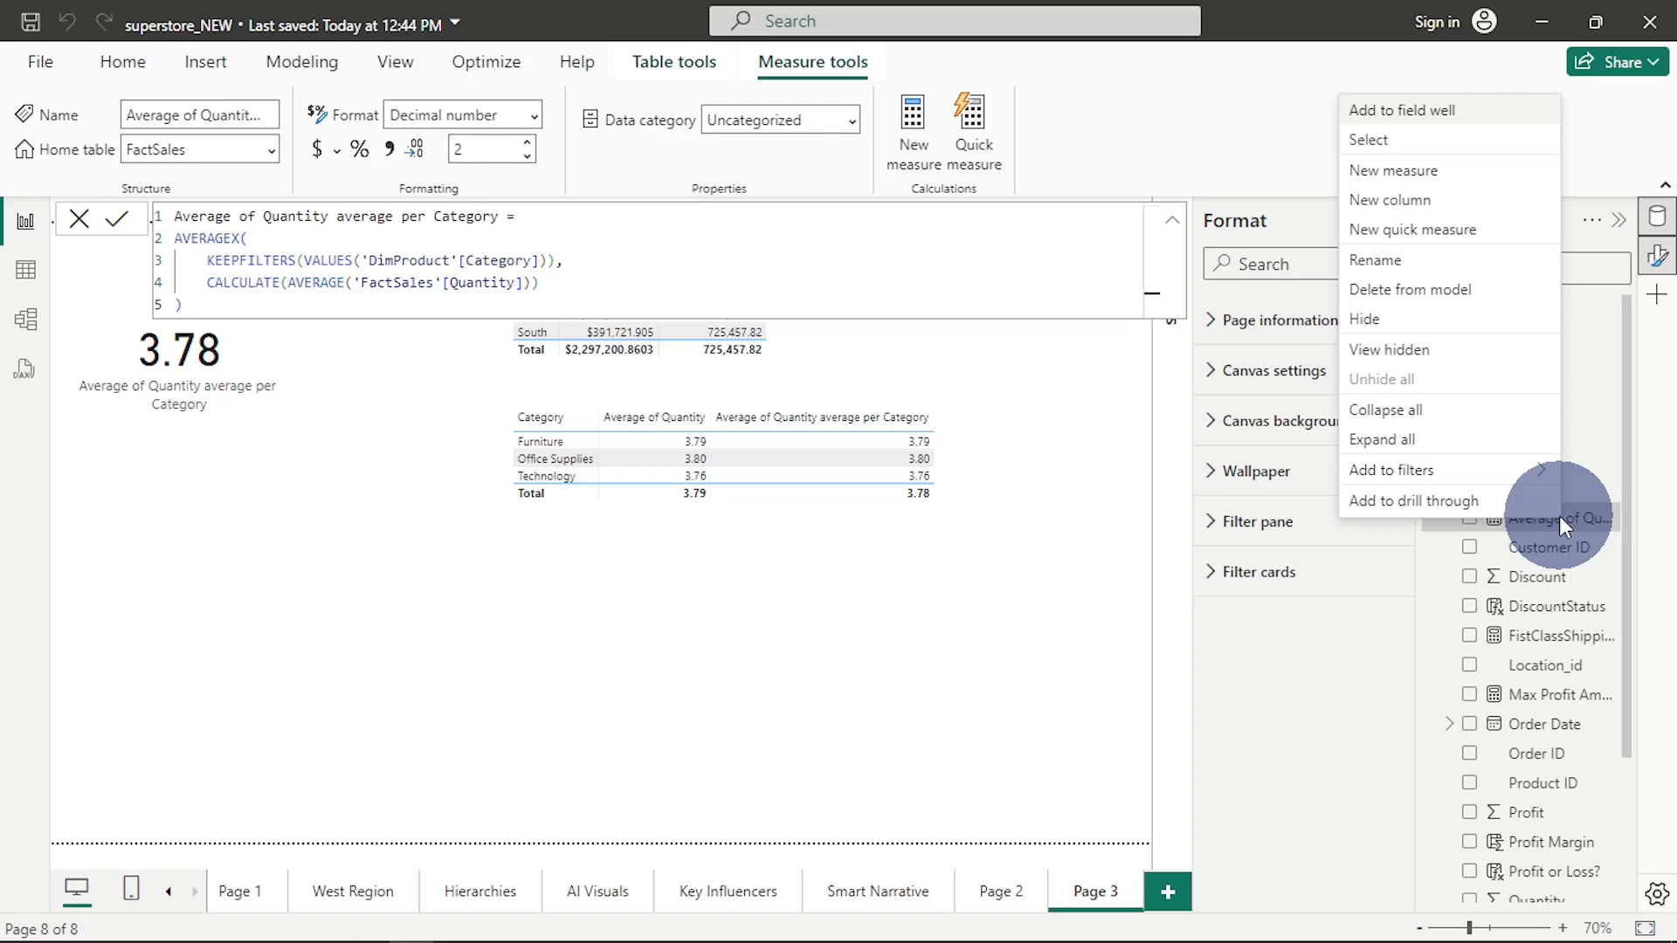
{"action": "left_click", "coordinate": [1559, 515]}
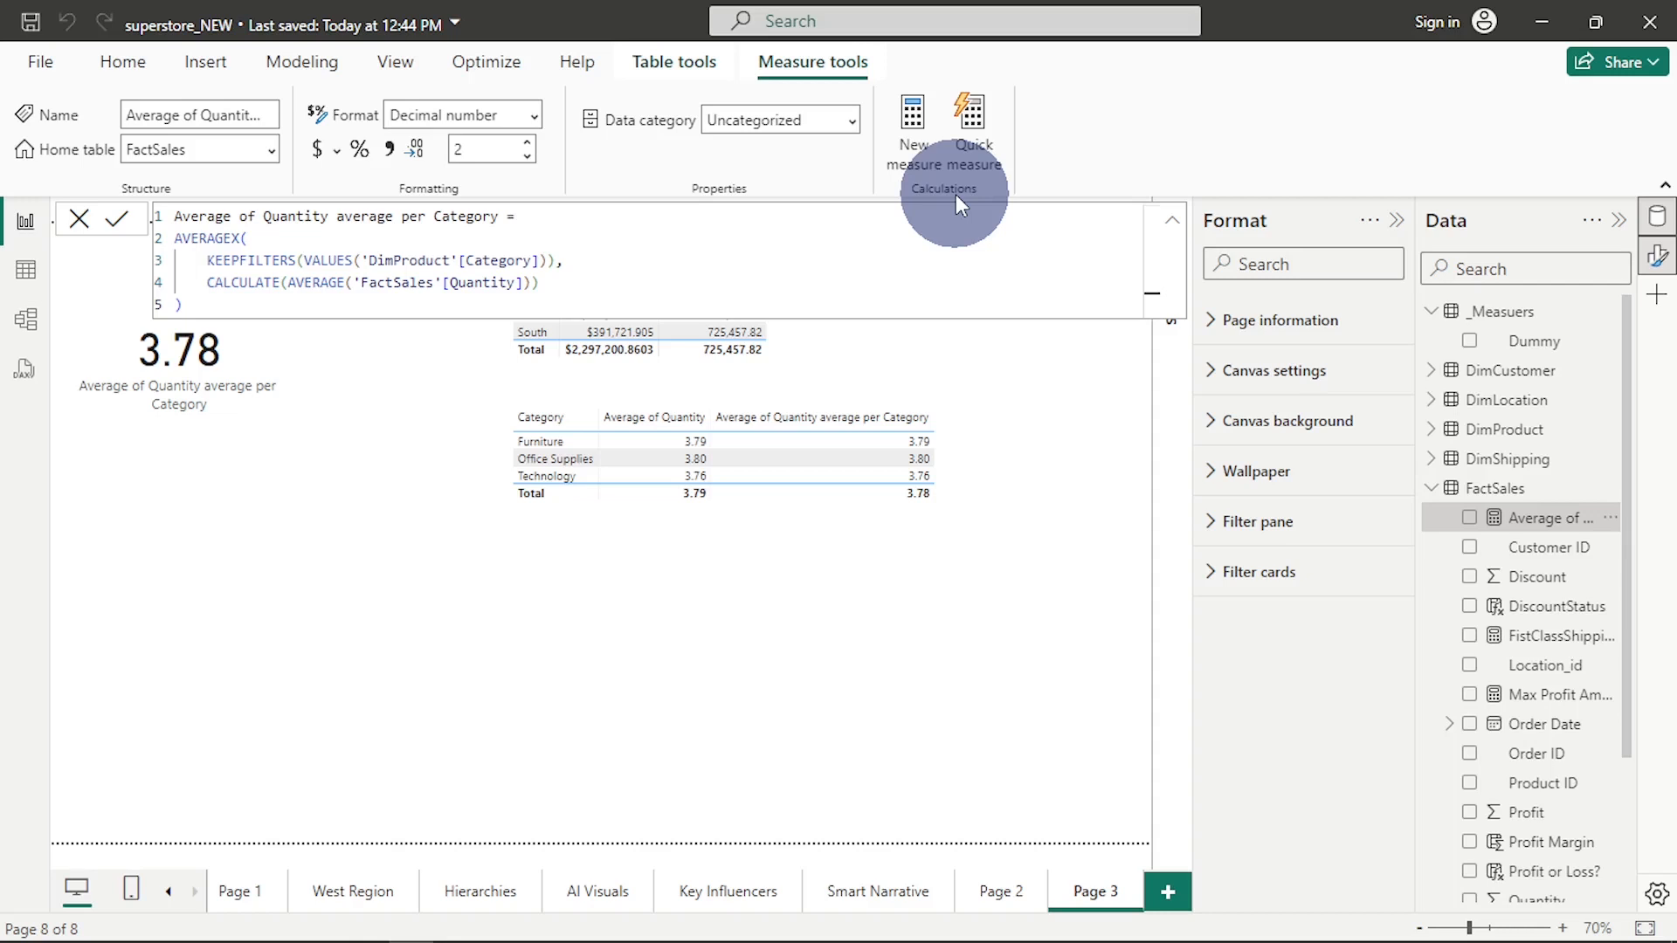
{"action": "left_click", "coordinate": [201, 149]}
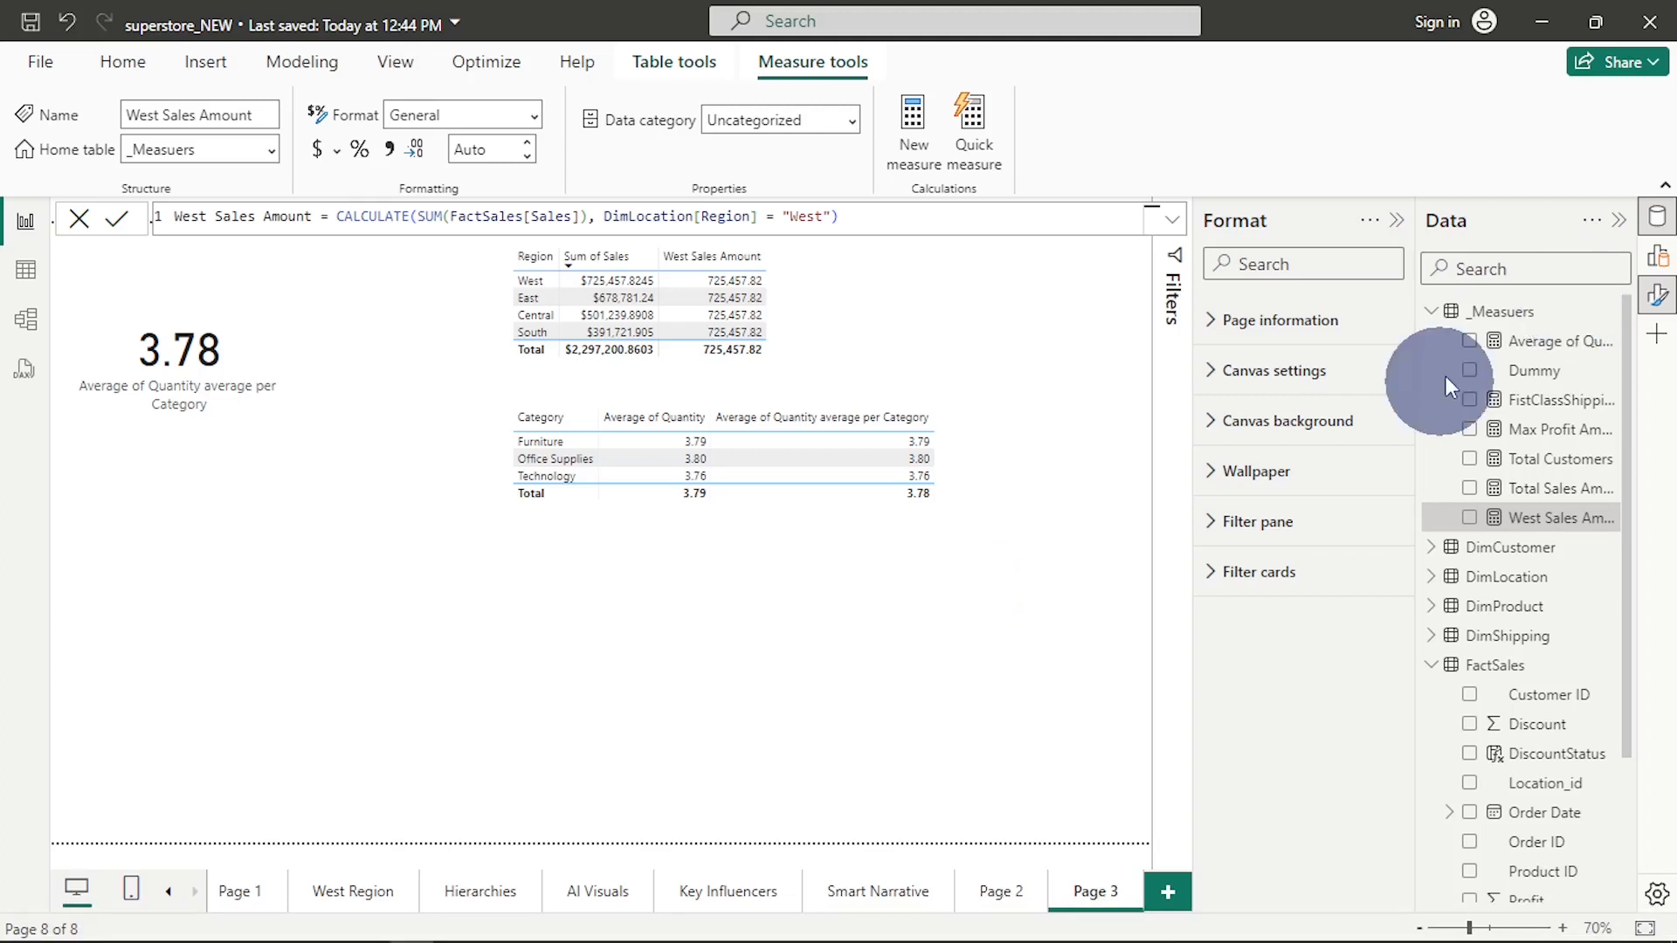
{"action": "left_click", "coordinate": [1458, 317]}
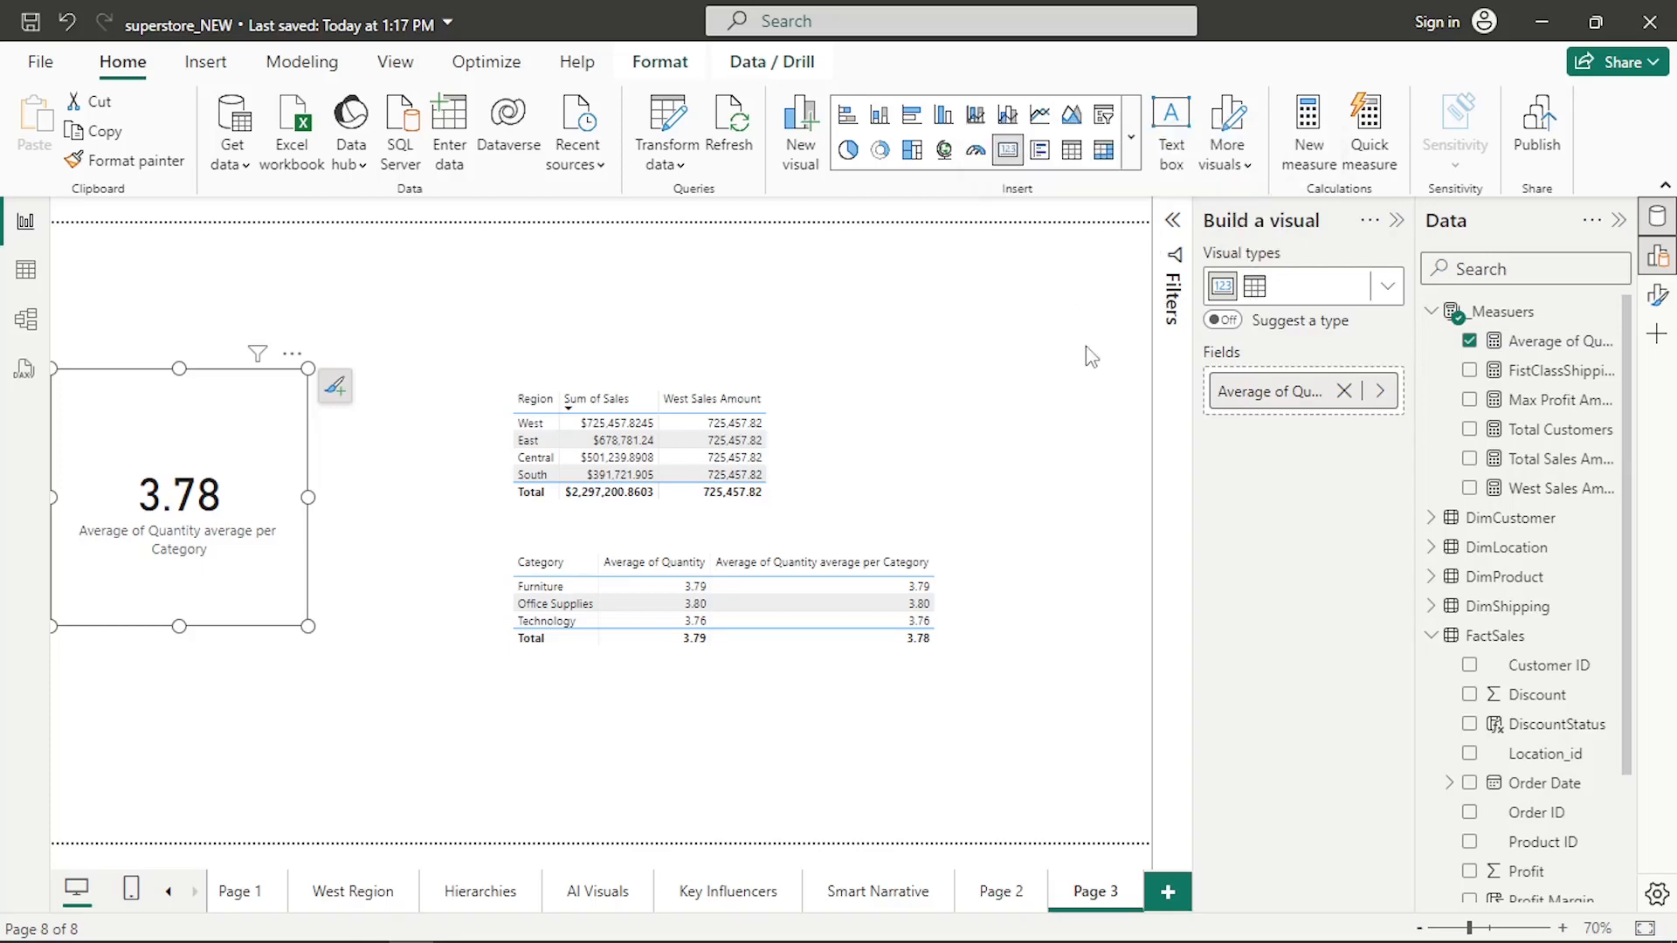
Add a new visual to the page showing the Total Sales Amount measure from the _Measuers table.
{"action": "left_click", "coordinate": [102, 277]}
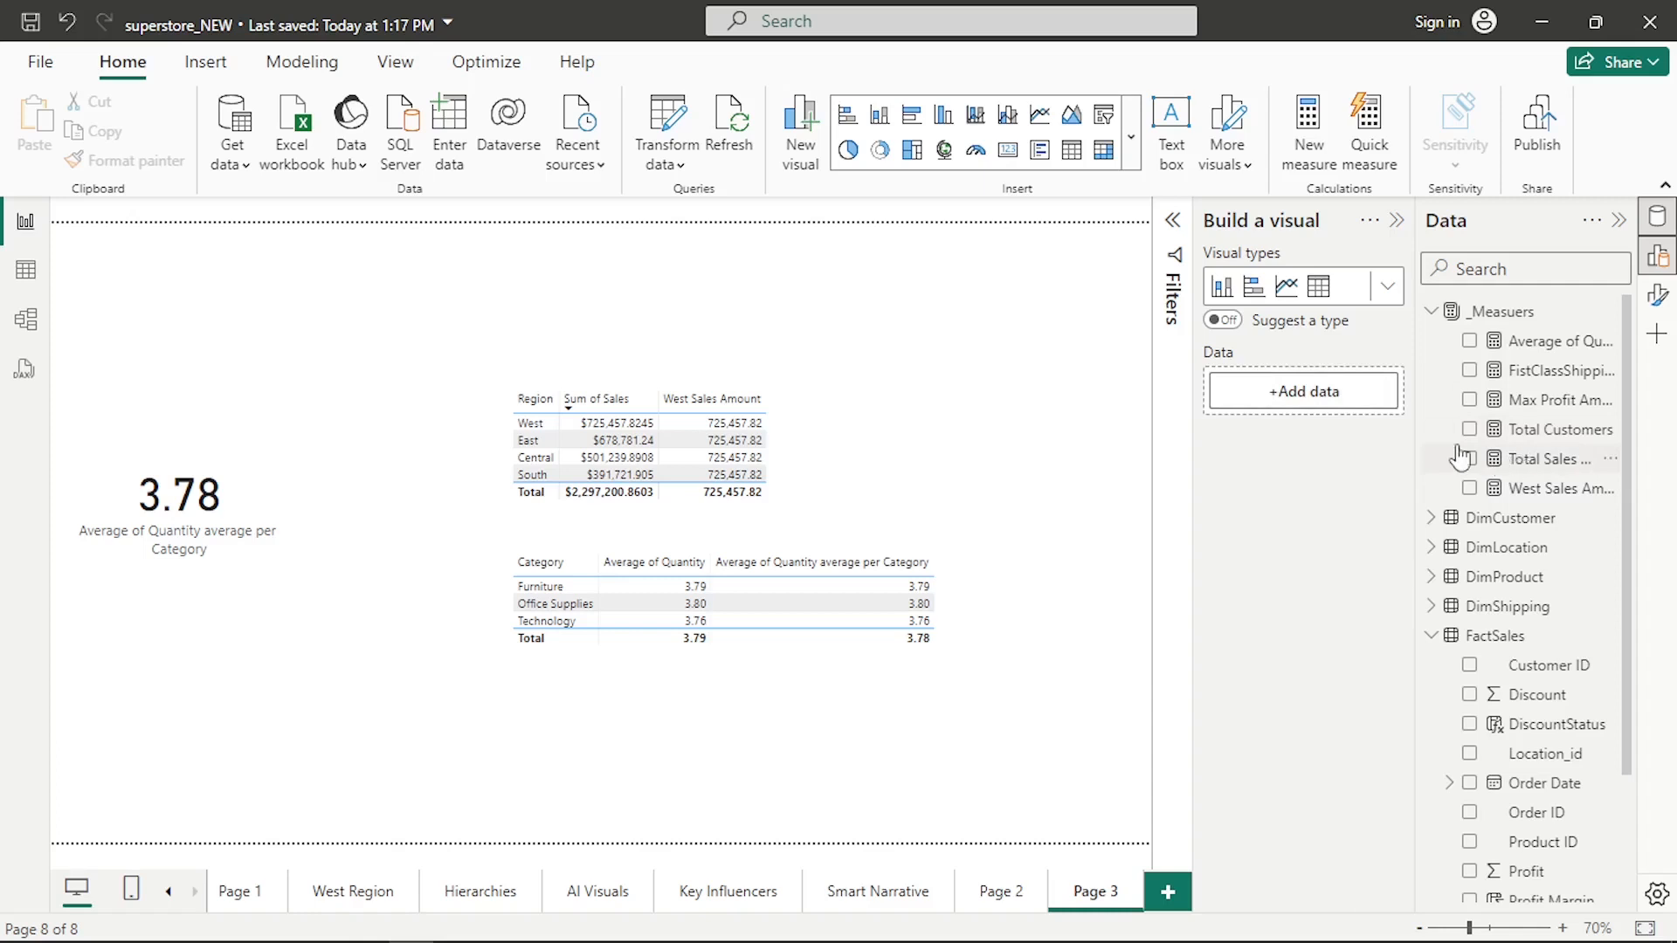
{"action": "left_click", "coordinate": [1290, 408]}
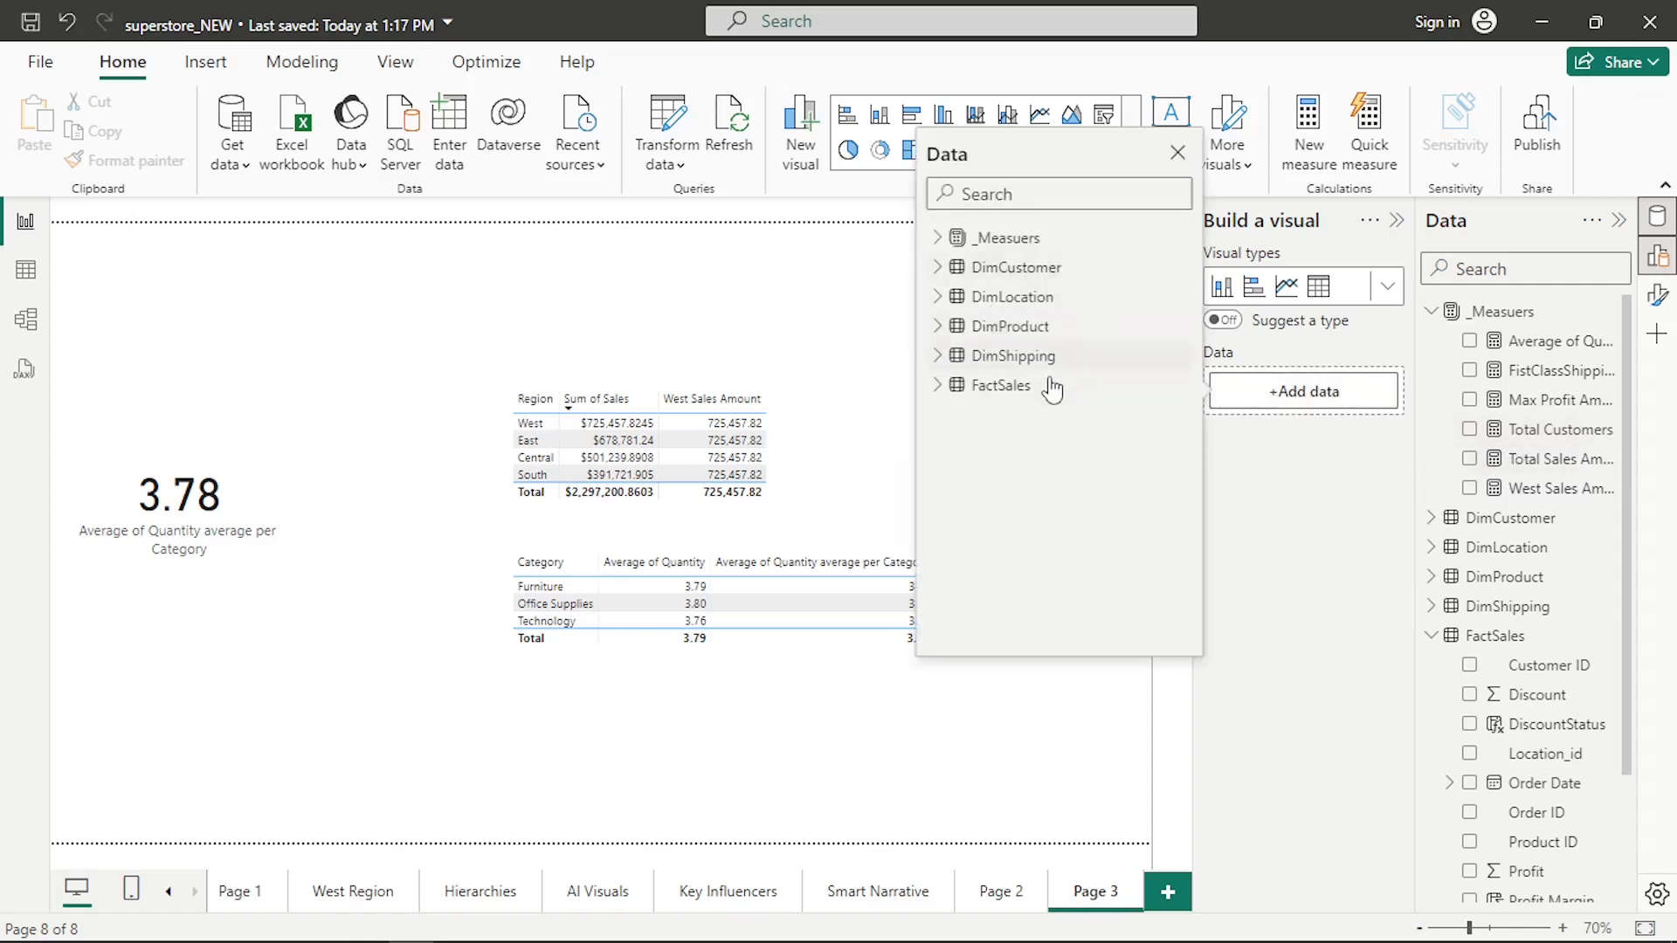
{"action": "left_click", "coordinate": [935, 241]}
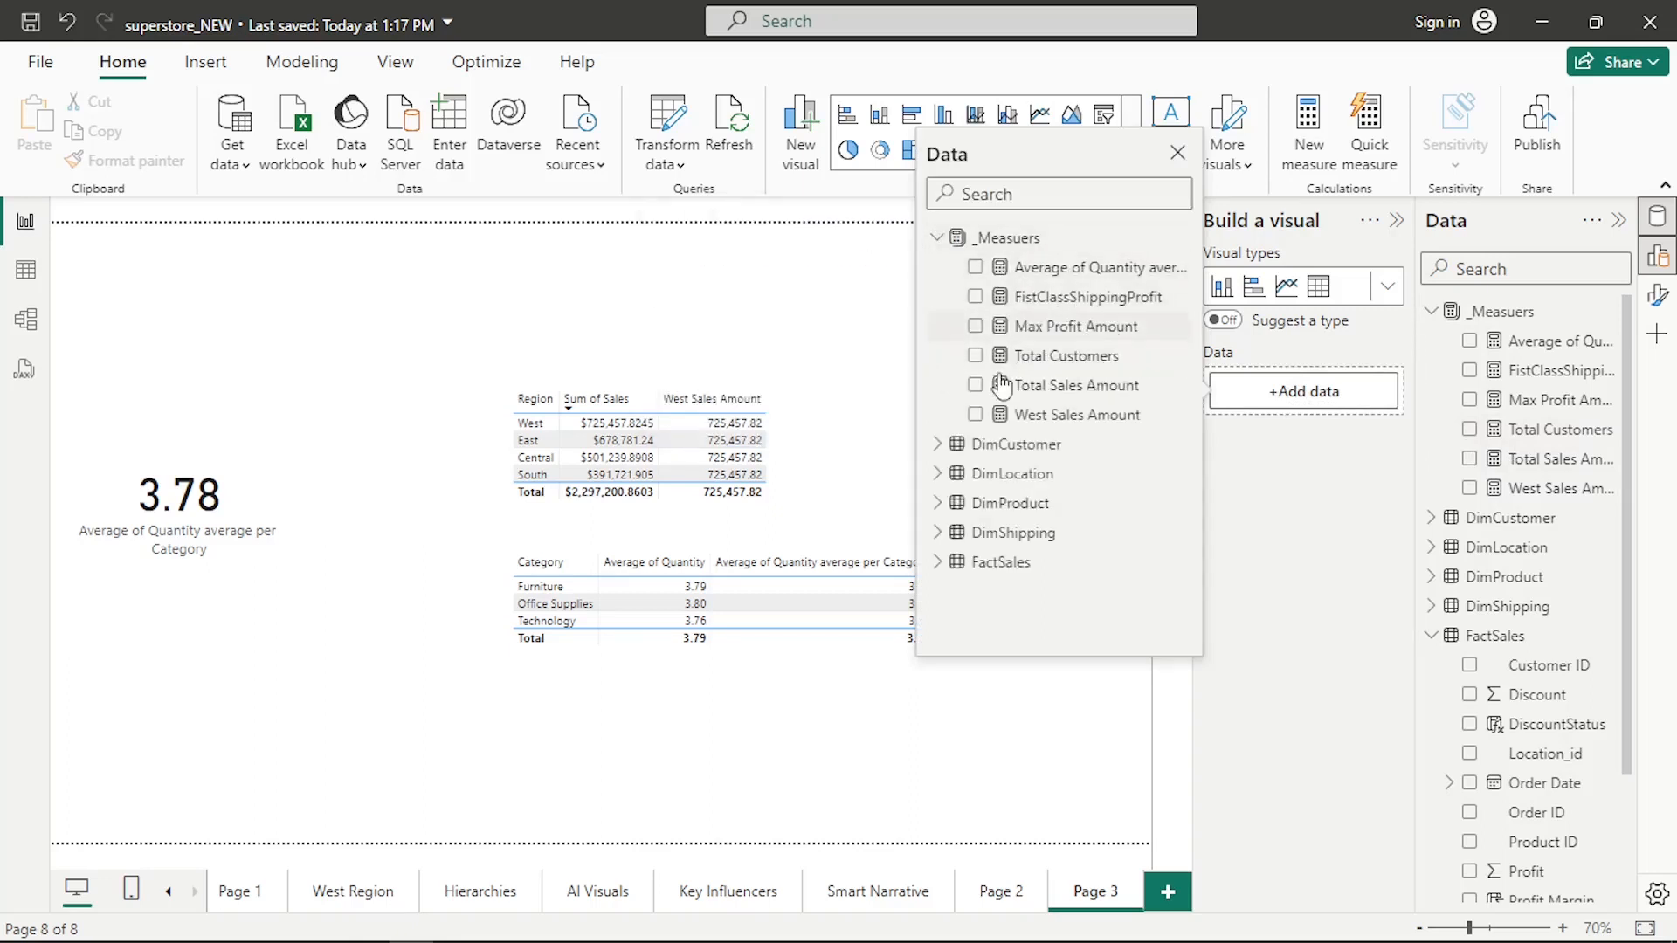
{"action": "left_click", "coordinate": [977, 397]}
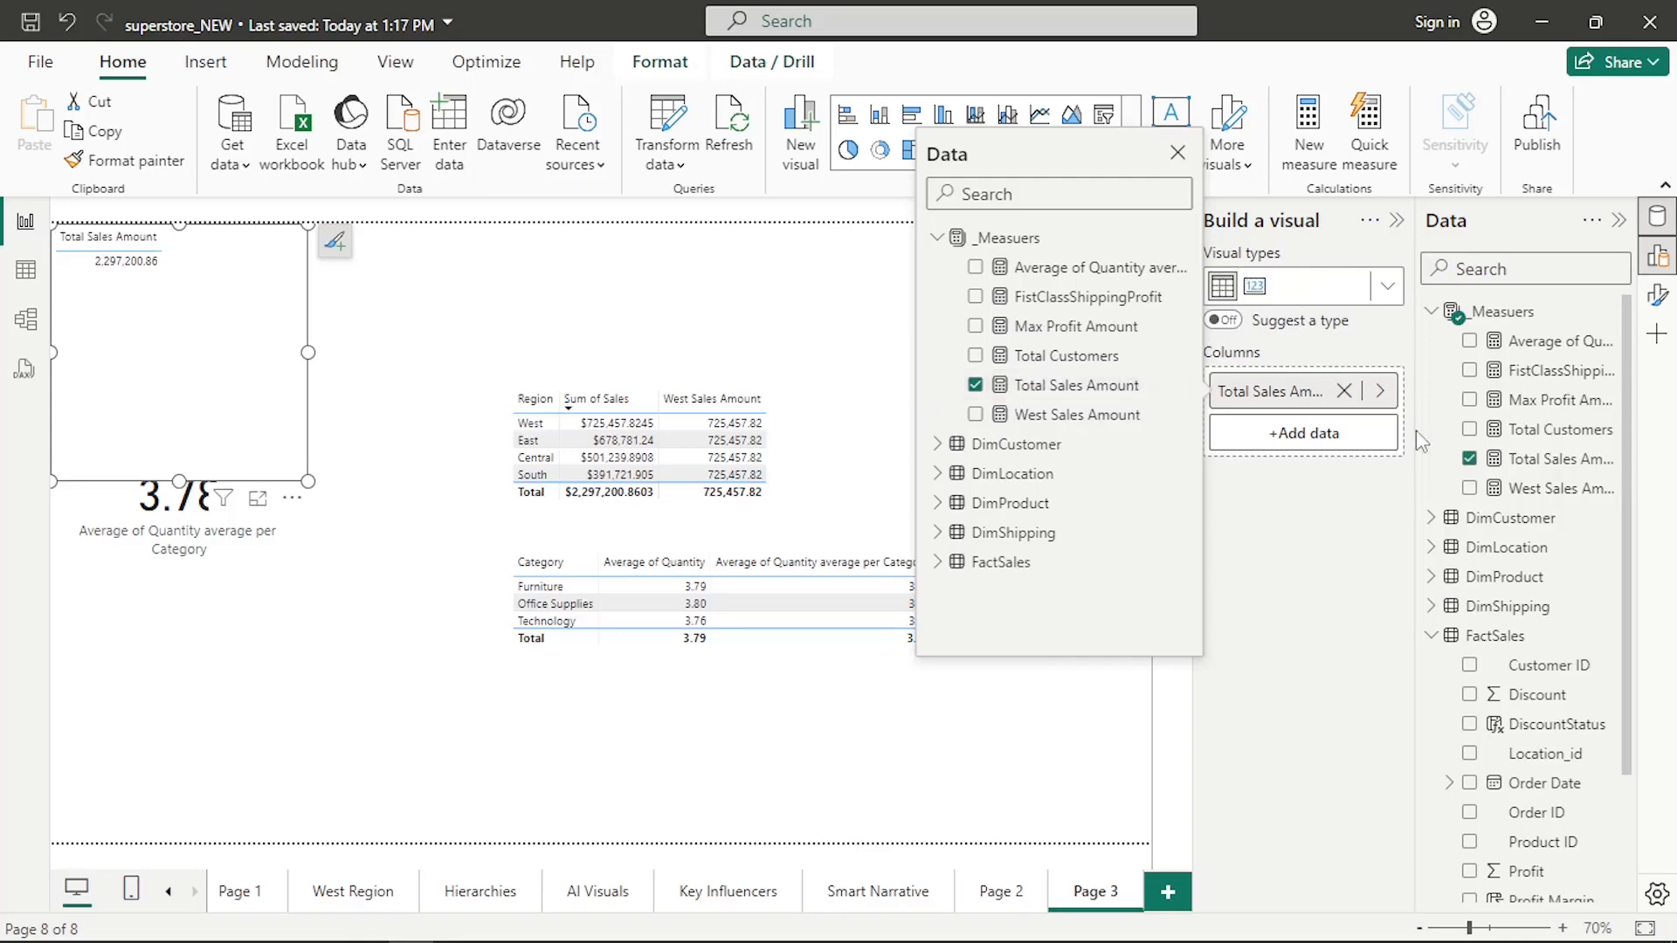
Reset the new visual's data and add all six _Measuers measures, from Total Sales Amount through Average of Quantity average per Category.
{"action": "left_click", "coordinate": [1345, 392]}
{"action": "left_click", "coordinate": [1353, 392]}
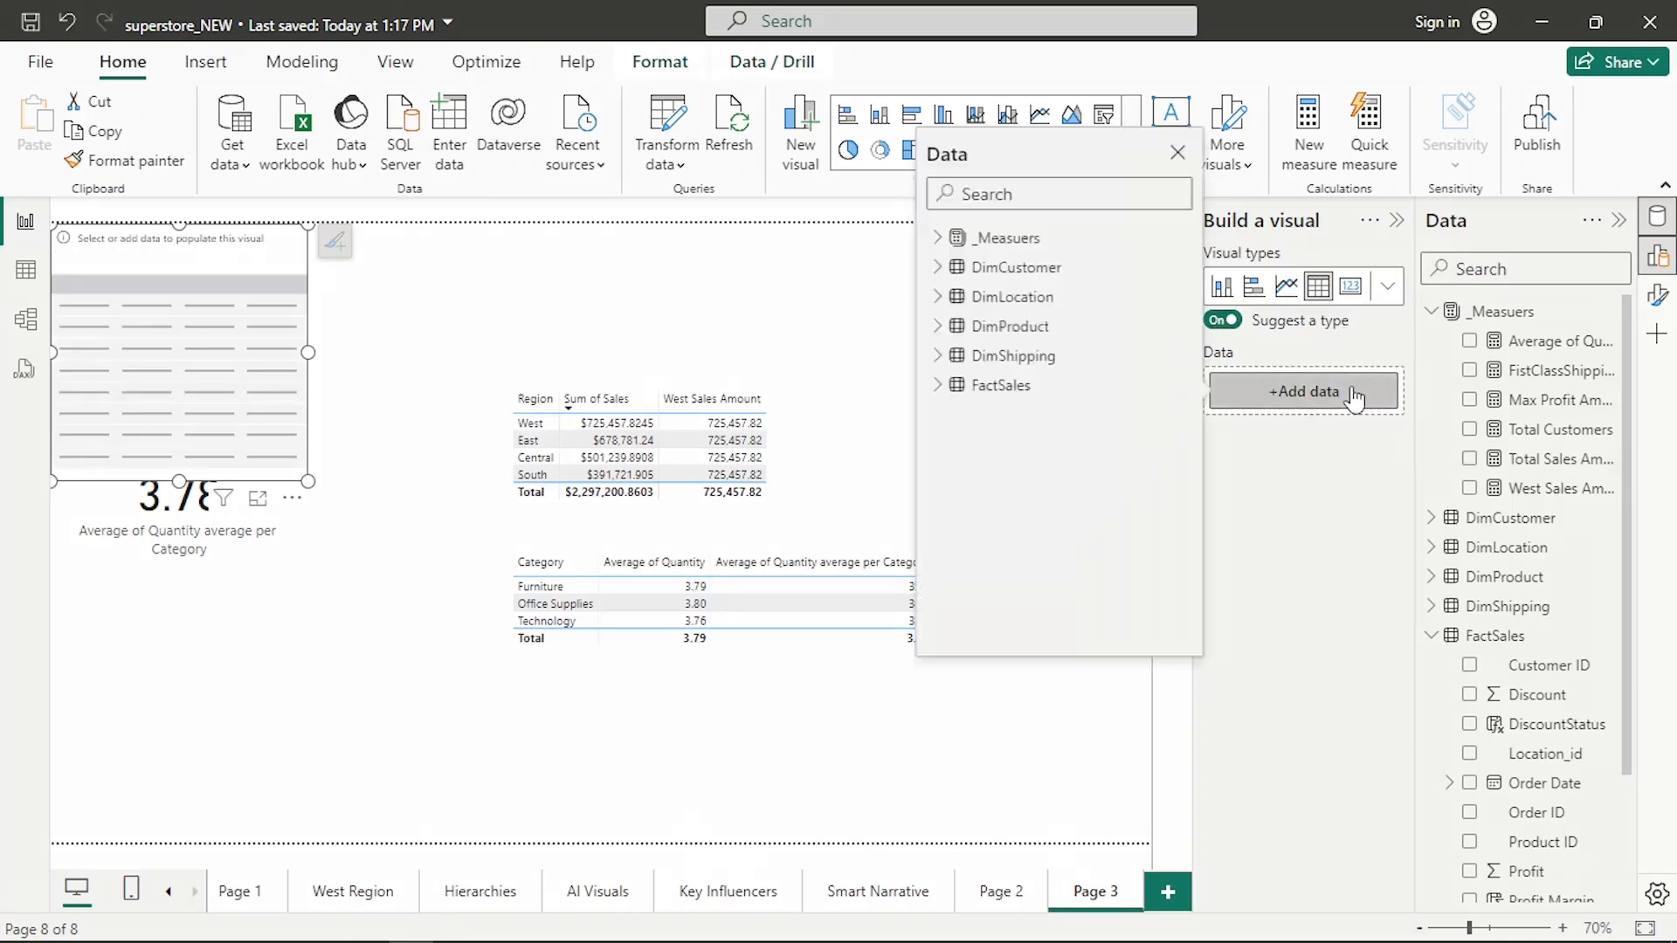
{"action": "left_click", "coordinate": [939, 240]}
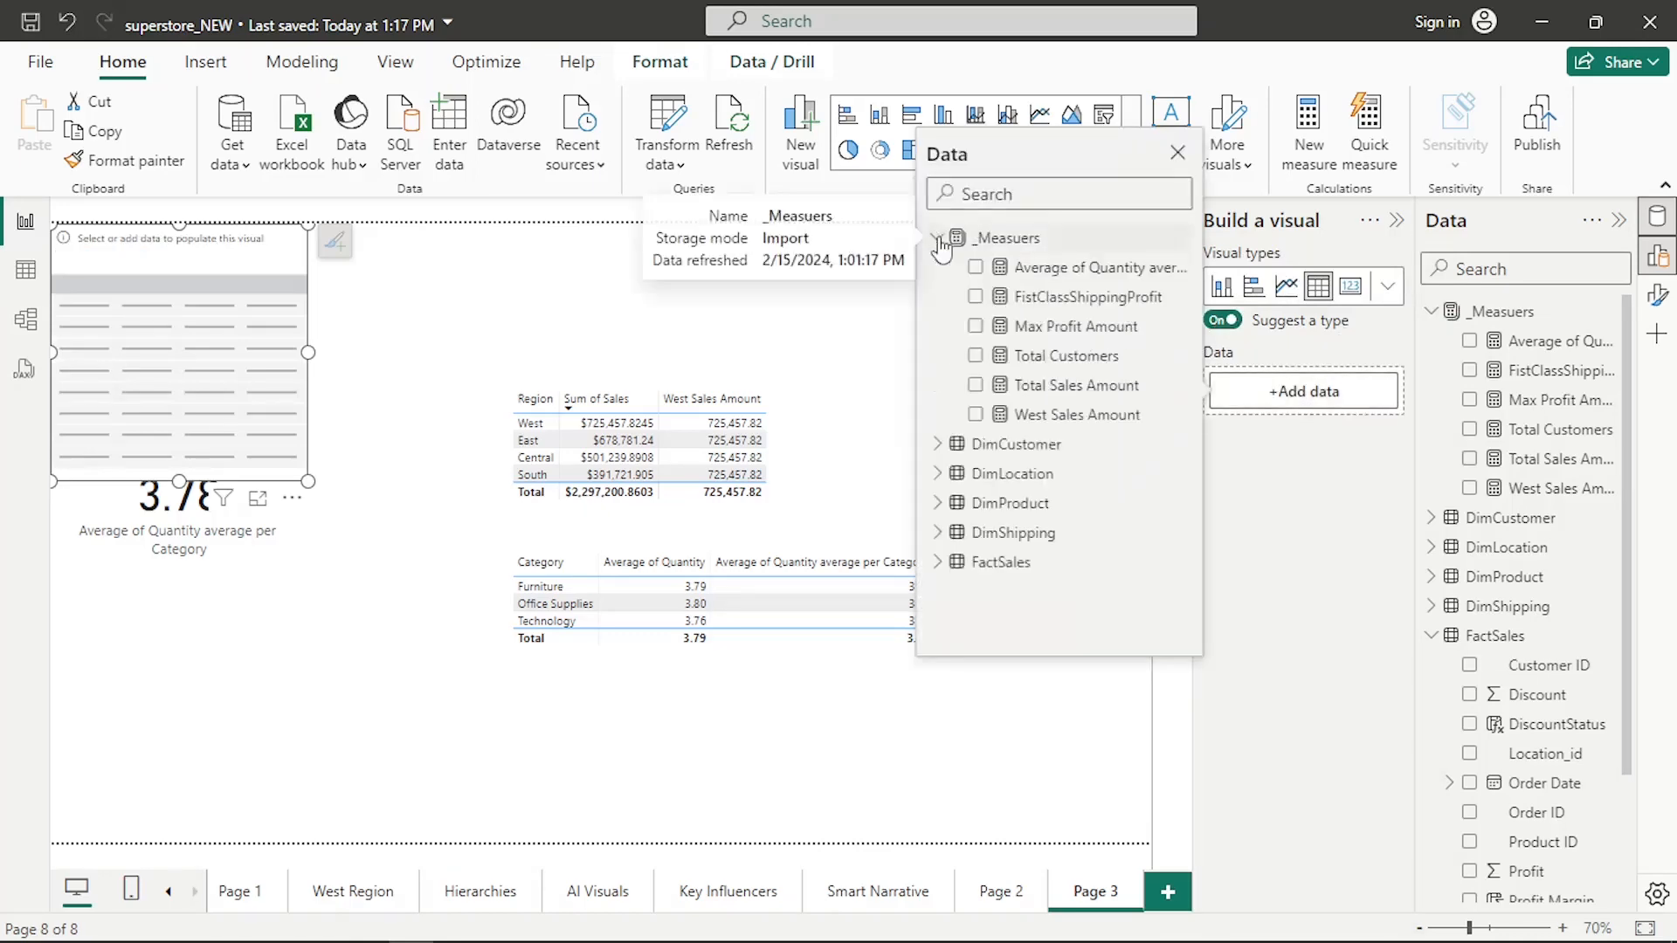
{"action": "left_click", "coordinate": [976, 386]}
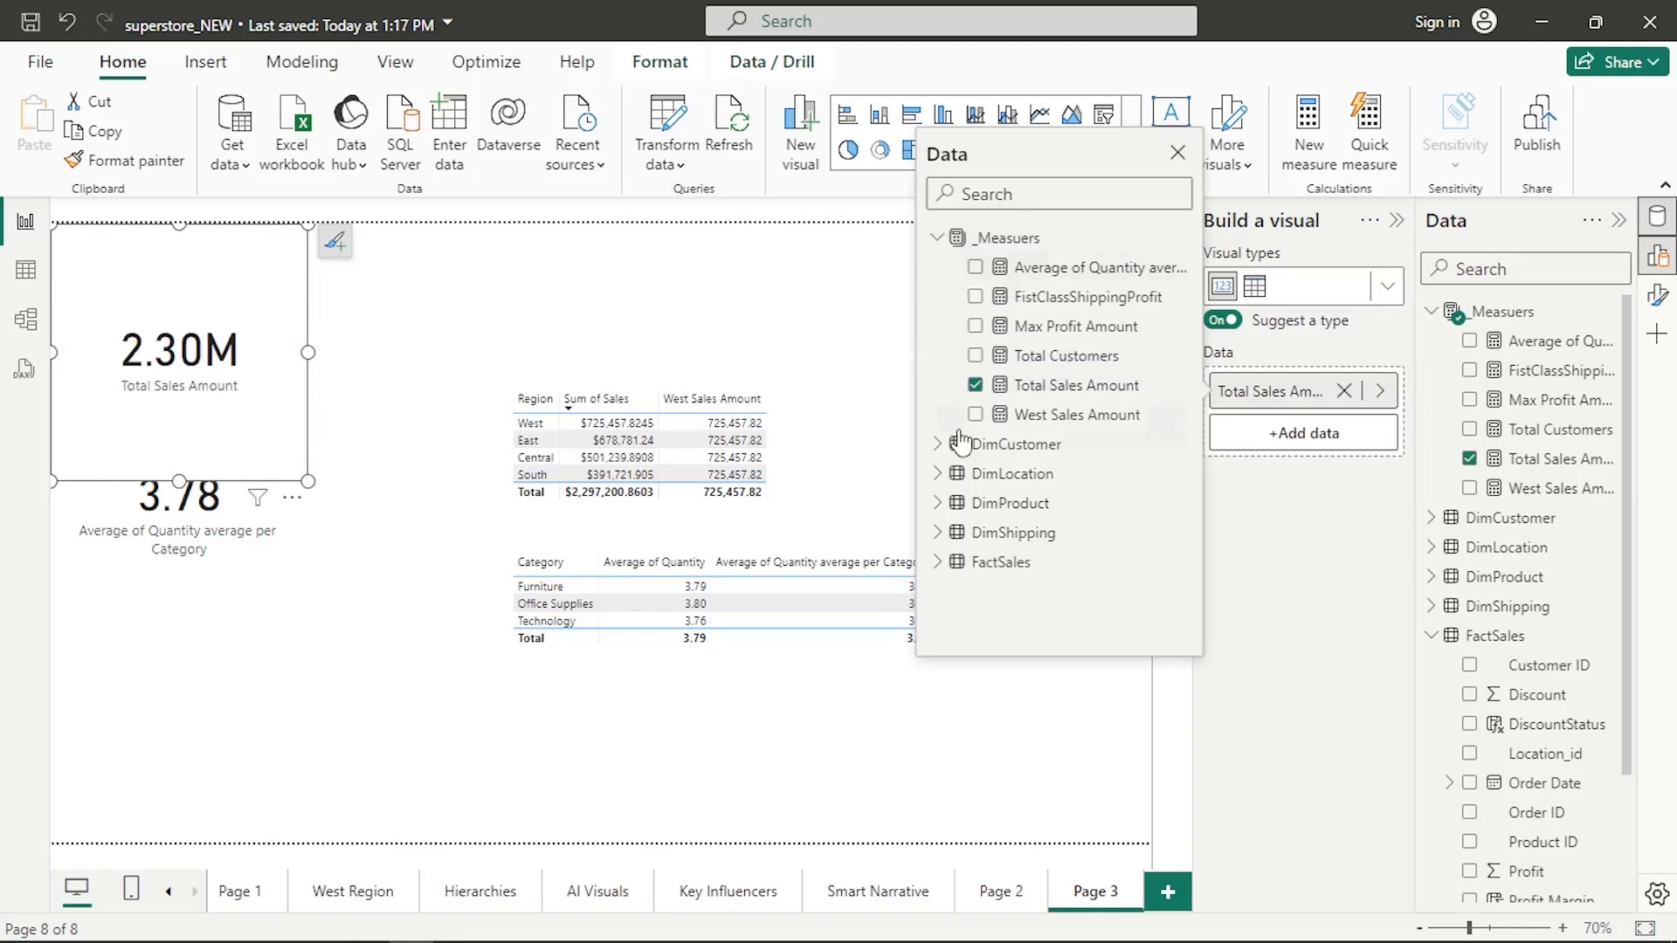
{"action": "left_click", "coordinate": [975, 357]}
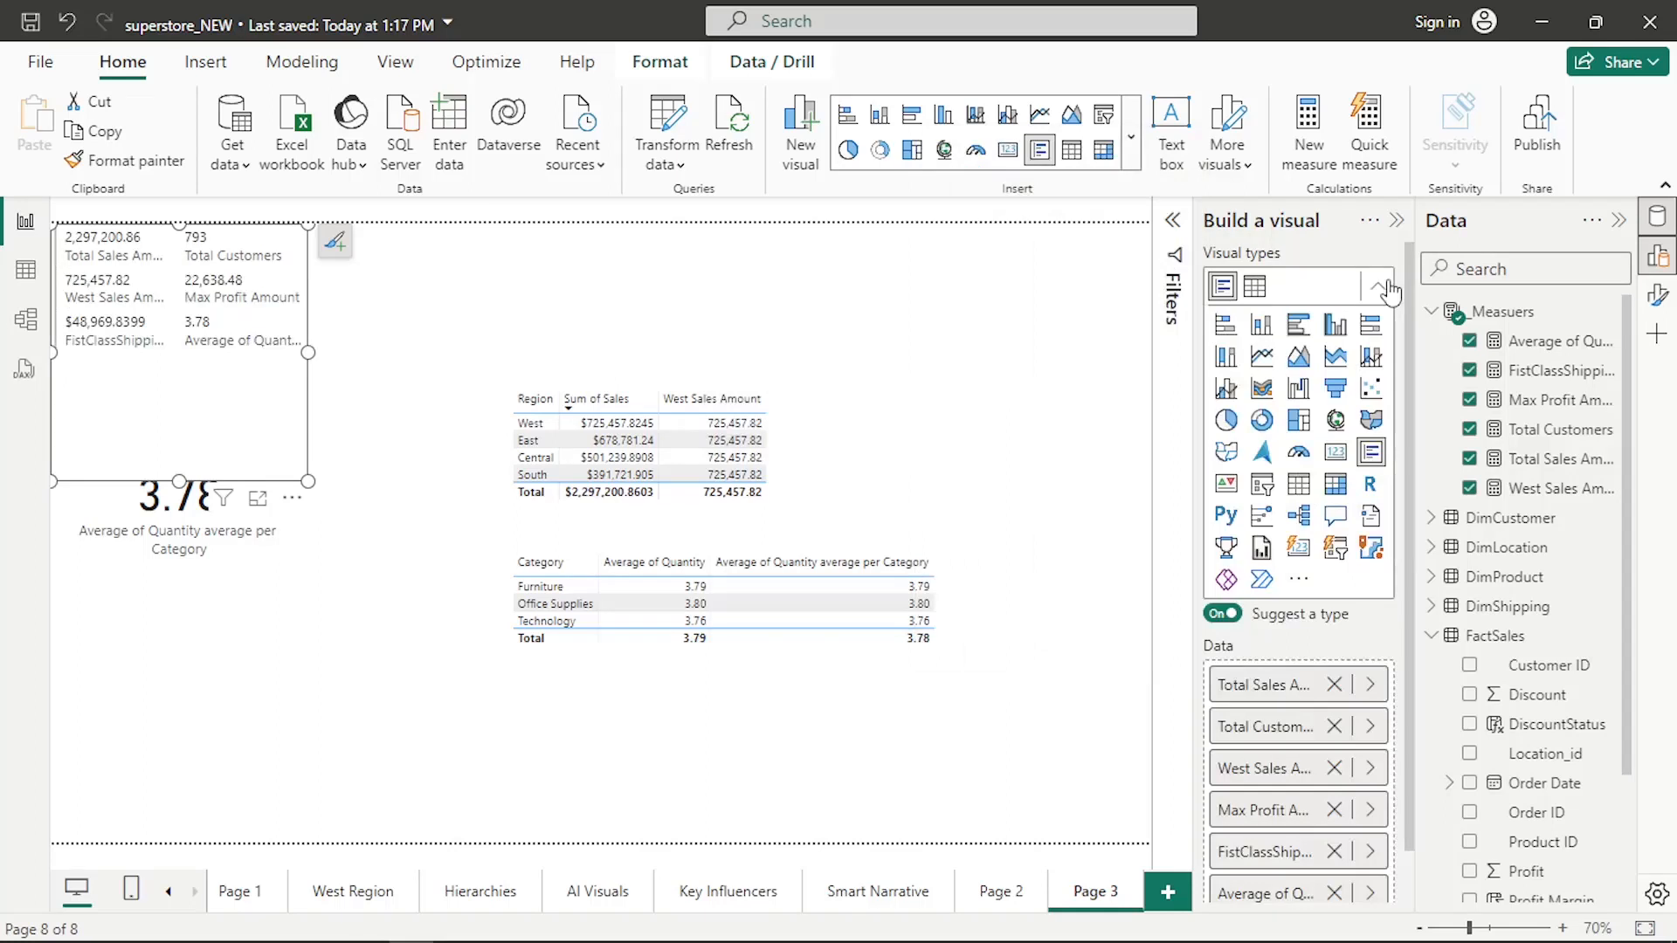
Change the visual to the new card type, widen it across the page and reduce its height to about 158.
{"action": "left_click", "coordinate": [1296, 552]}
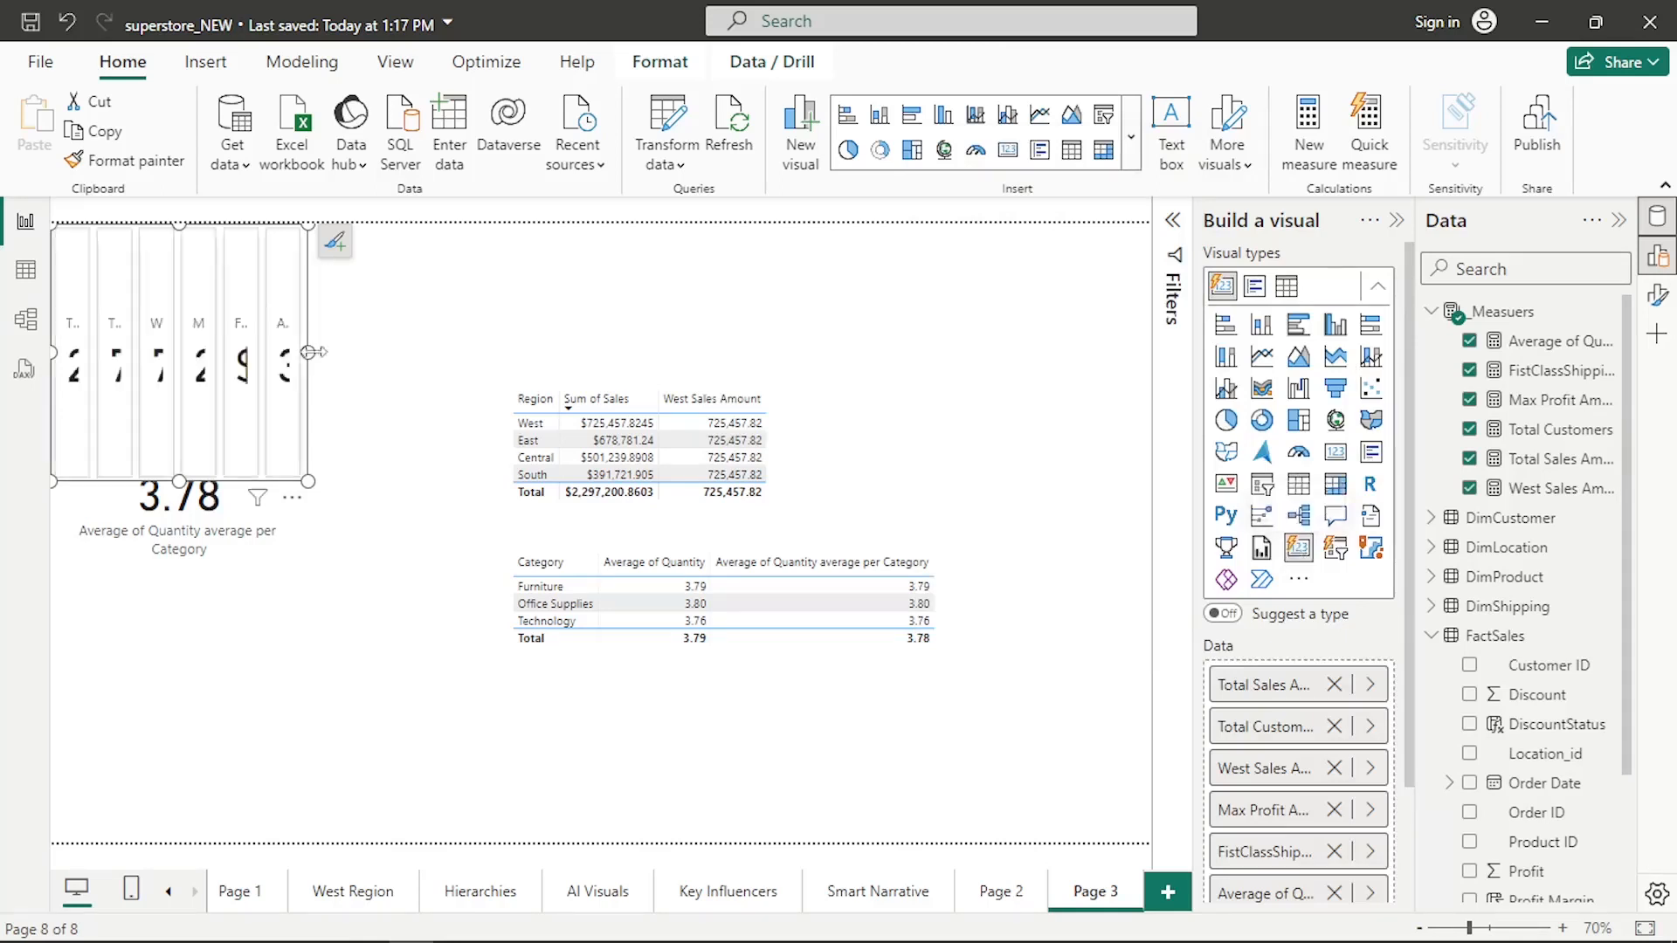
{"action": "left_click_drag", "start_coordinate": [308, 353], "coordinate": [1147, 400]}
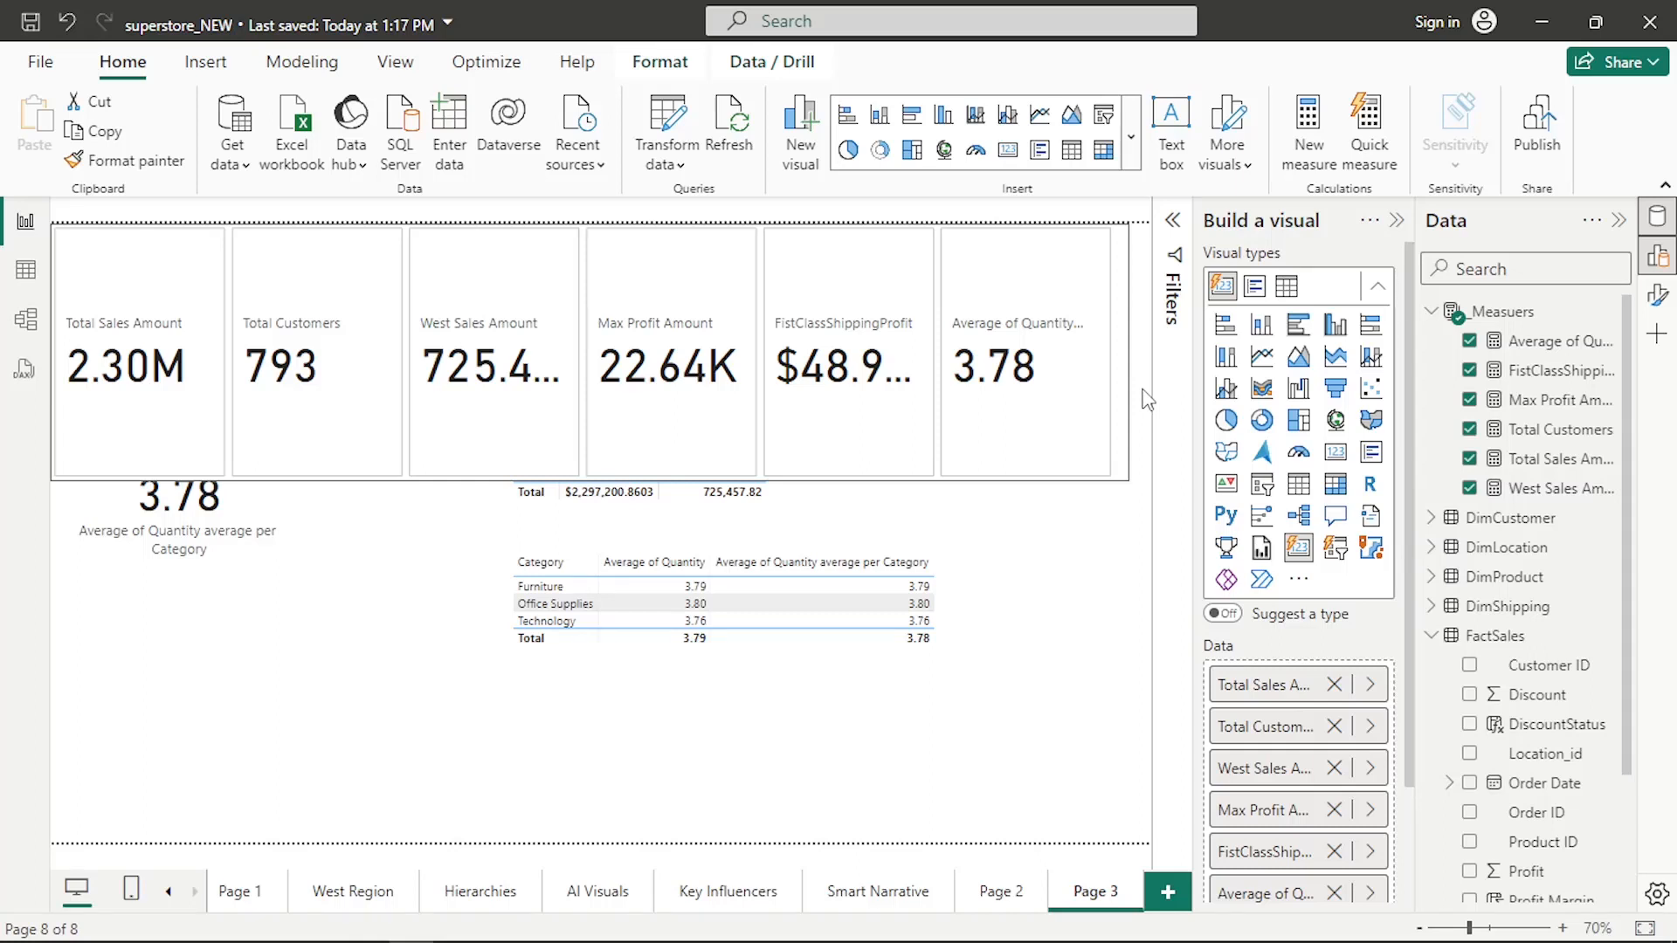
{"action": "left_click_drag", "start_coordinate": [1147, 400], "coordinate": [696, 367]}
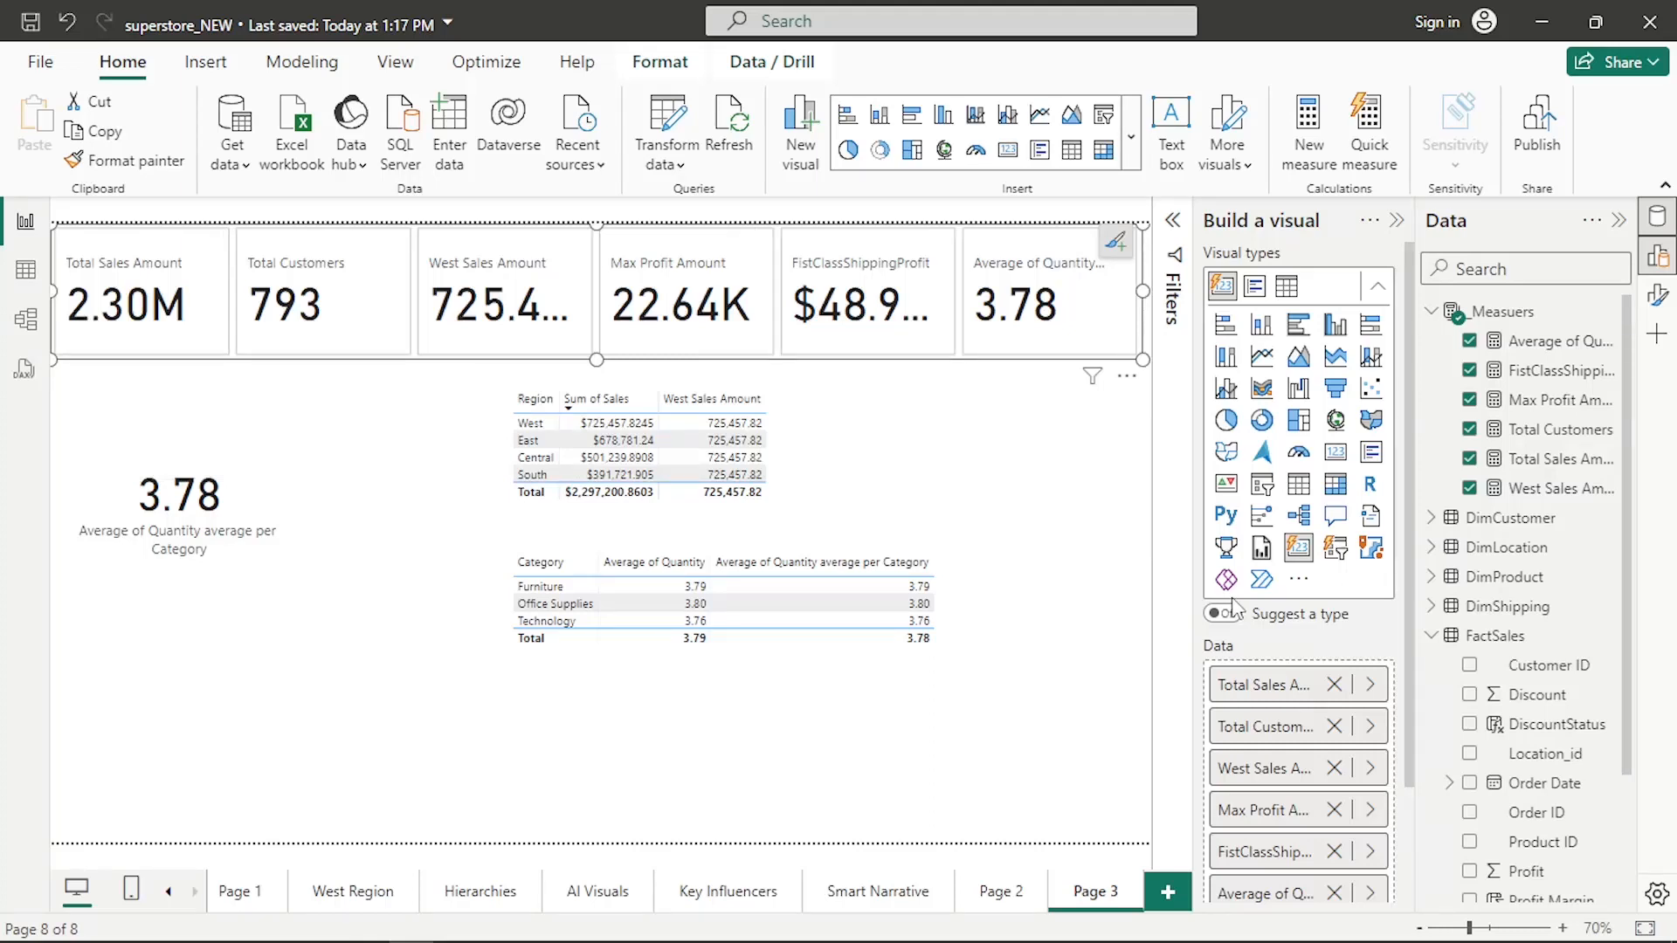
Remove FistClassShippingProfit from the card visual and narrow the visual slightly to a width of about 1262.
{"action": "left_click", "coordinate": [1334, 852]}
{"action": "scroll", "coordinate": [1299, 699], "scroll_direction": "down", "scroll_amount": 1}
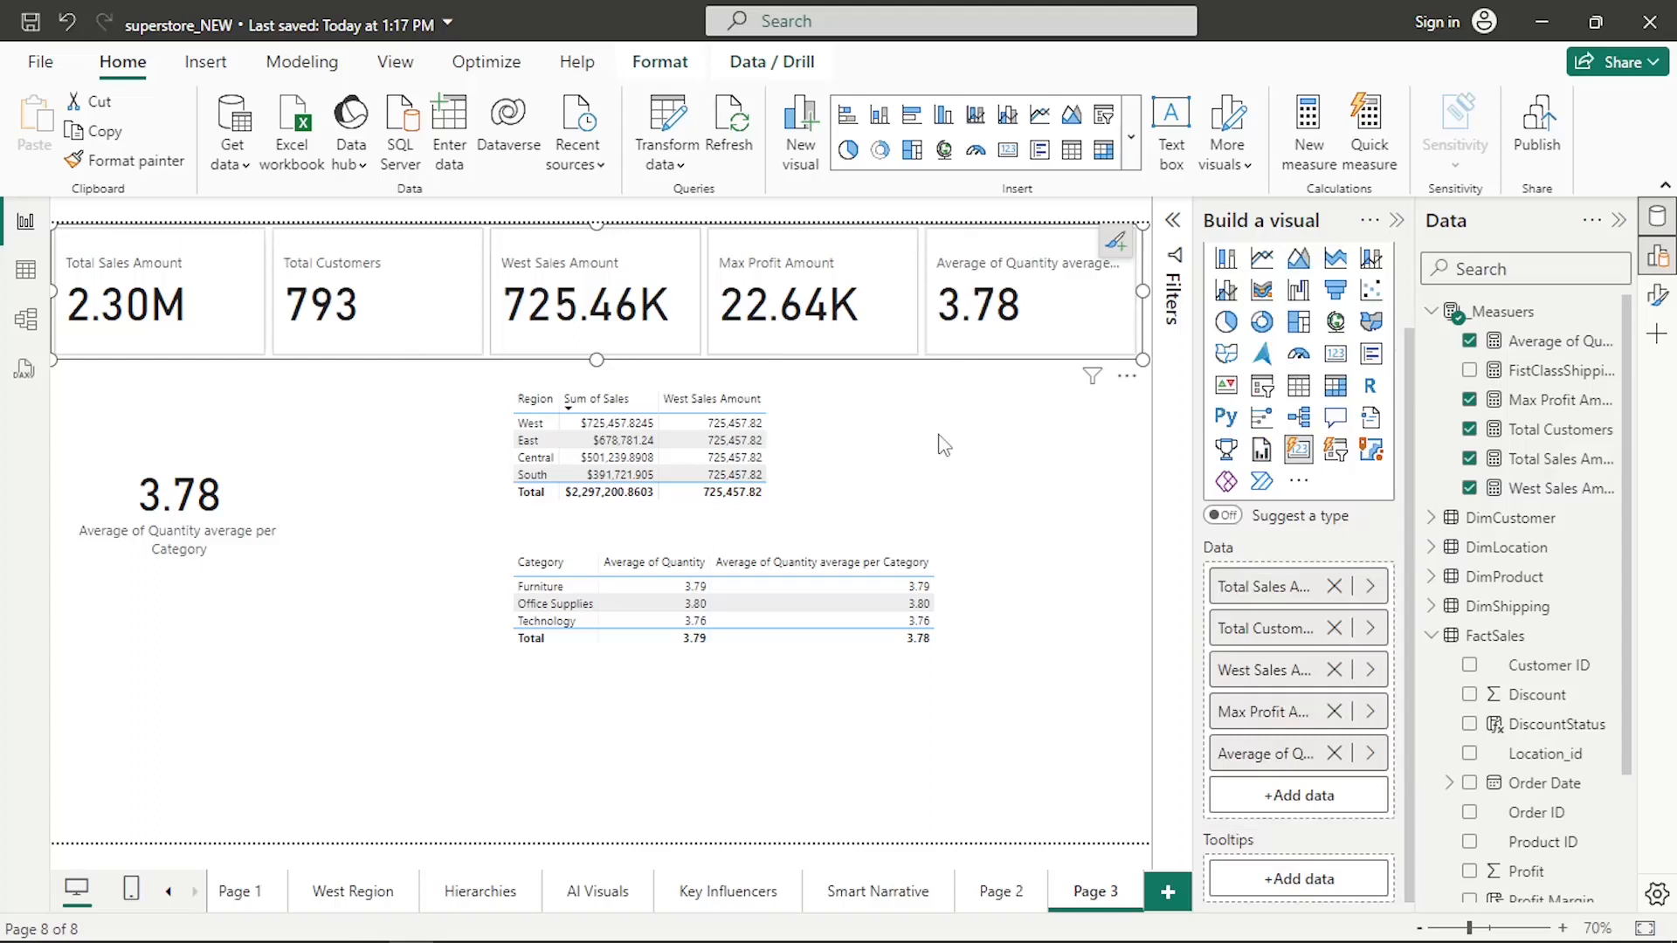
{"action": "left_click_drag", "start_coordinate": [1143, 290], "coordinate": [1137, 289]}
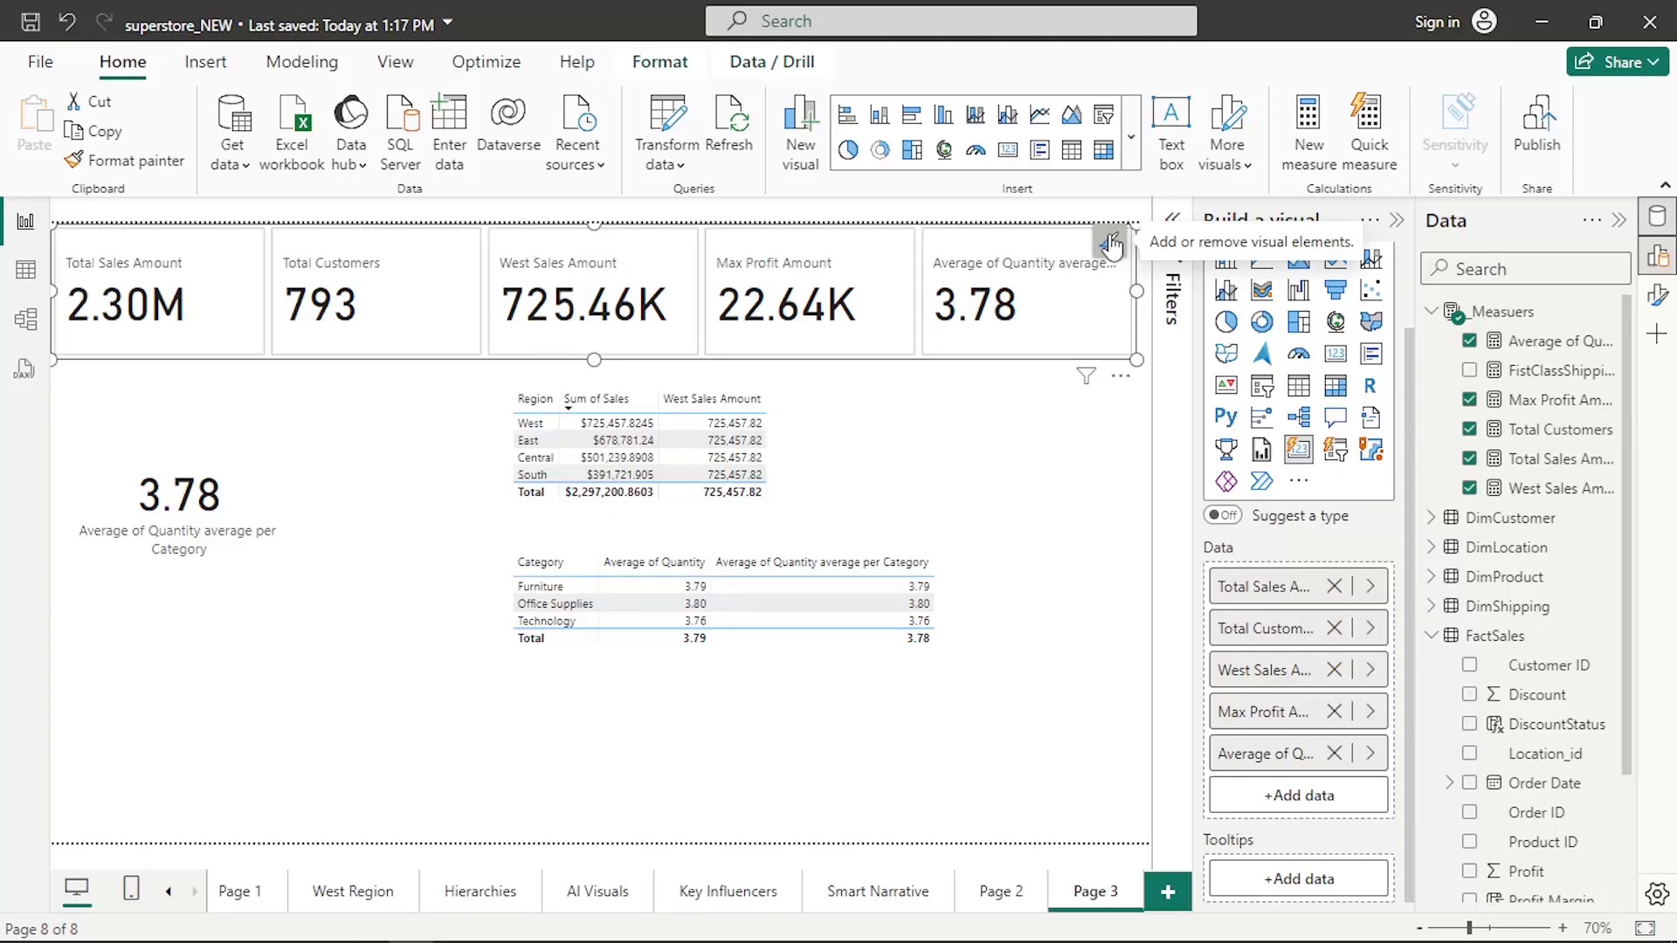
Open the card visual's formatting options with its title turned off, and hide the data and visual-building panes.
{"action": "left_click", "coordinate": [1111, 245]}
{"action": "left_click", "coordinate": [658, 355]}
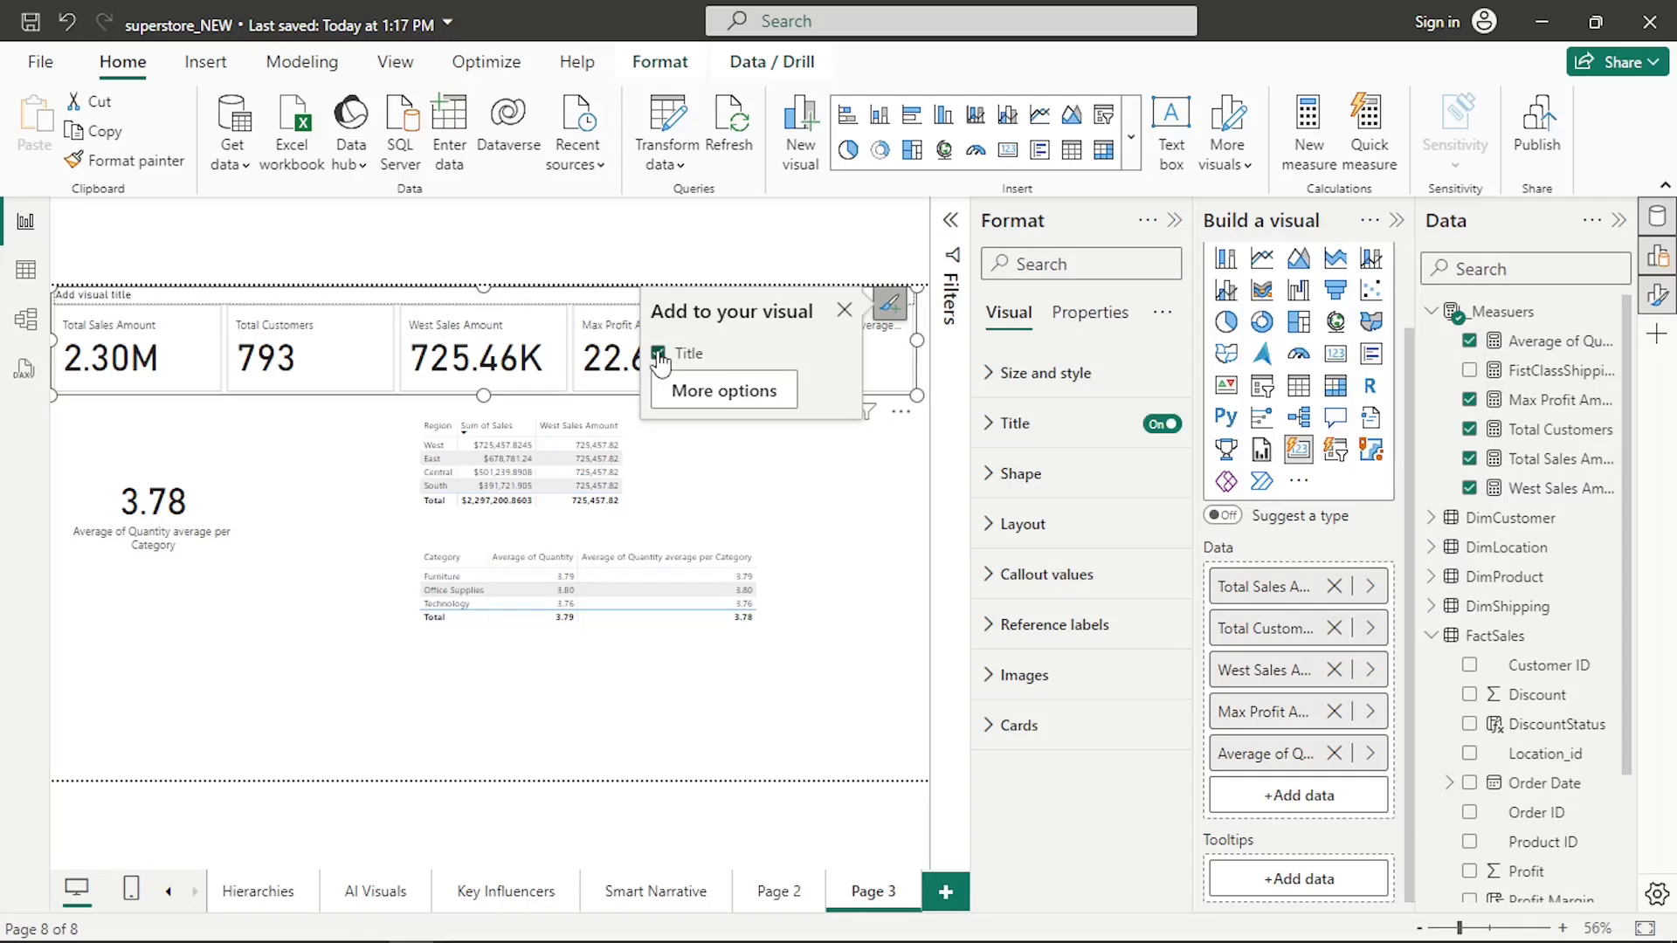
{"action": "left_click", "coordinate": [659, 354]}
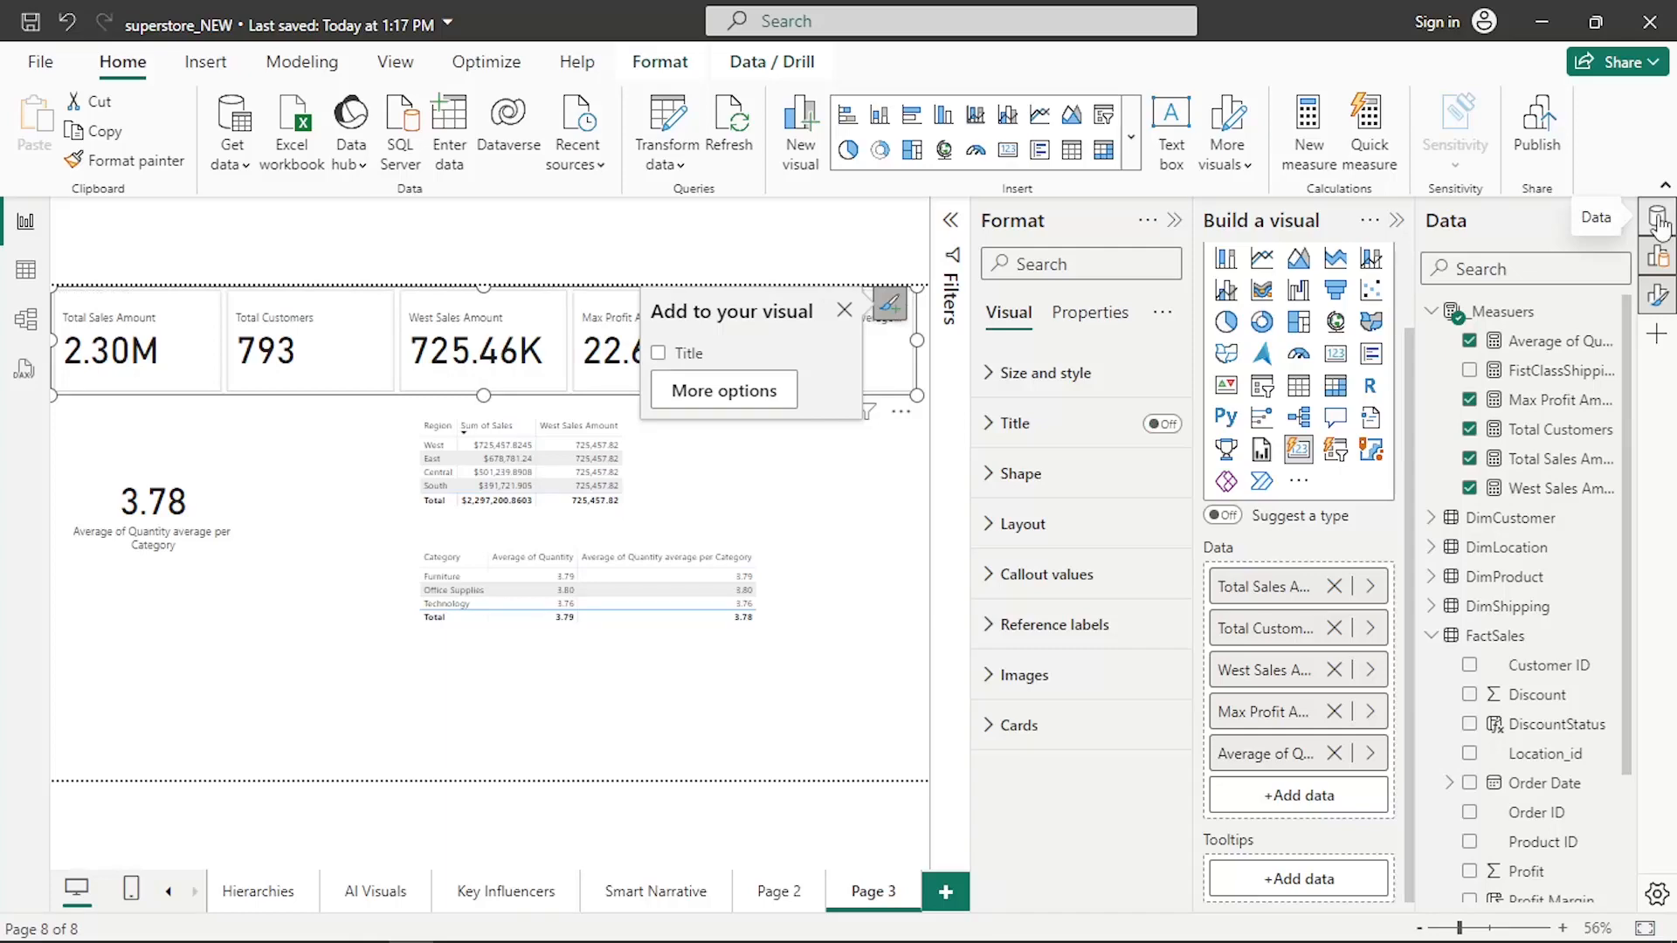
{"action": "left_click", "coordinate": [1660, 220]}
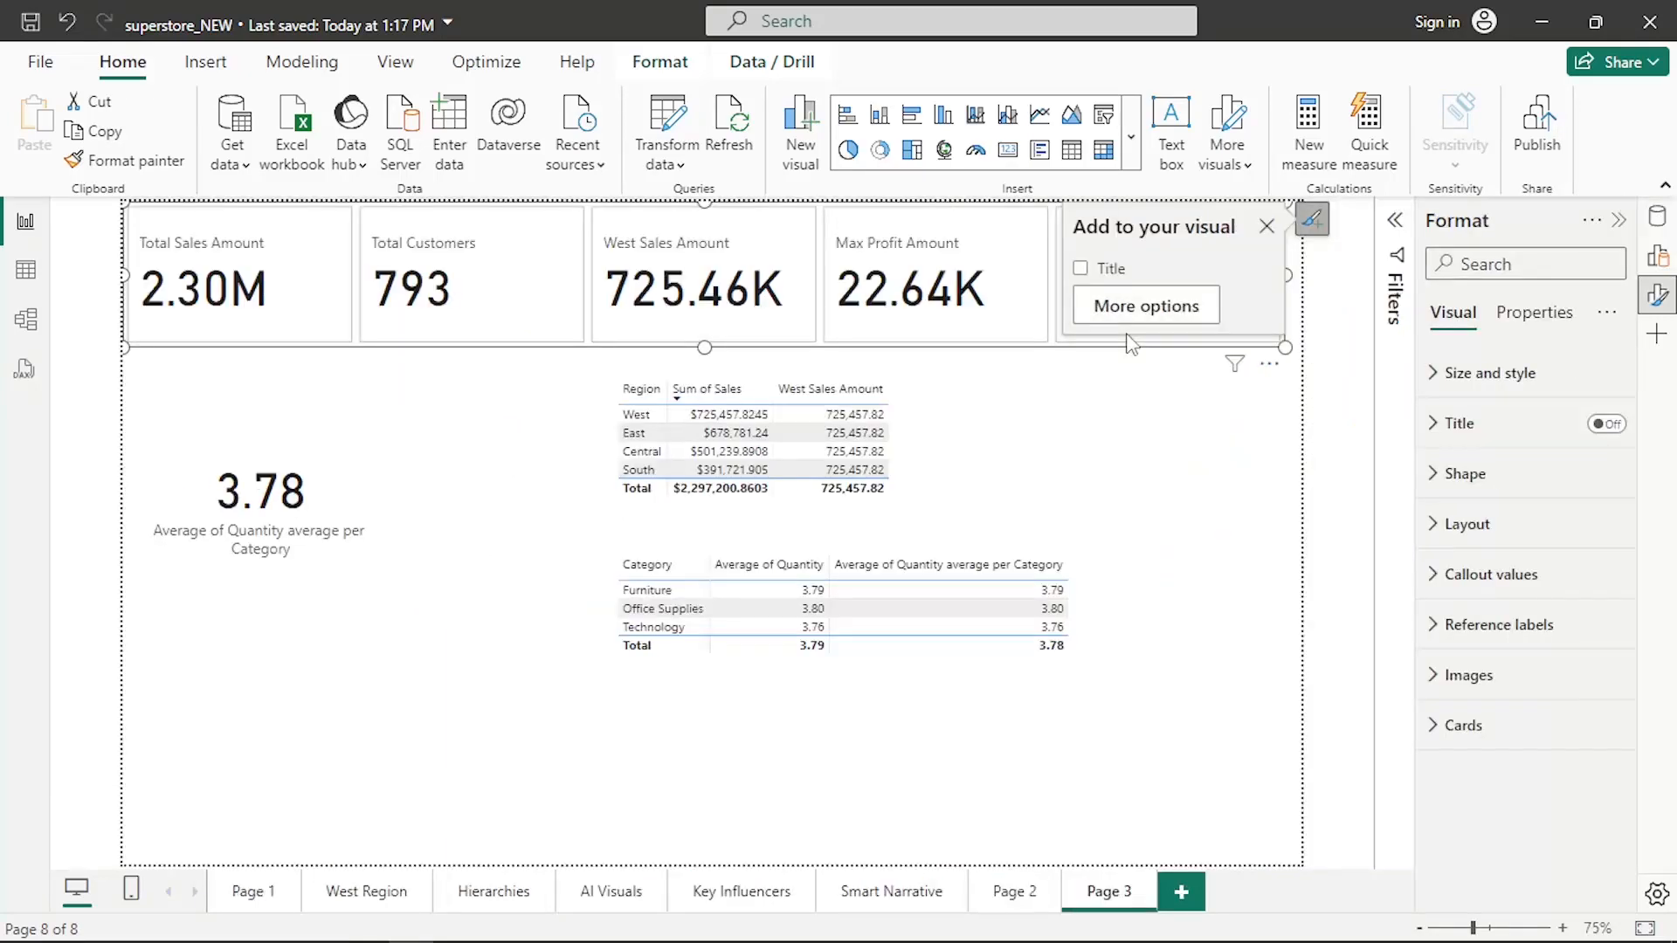
{"action": "left_click", "coordinate": [1266, 226]}
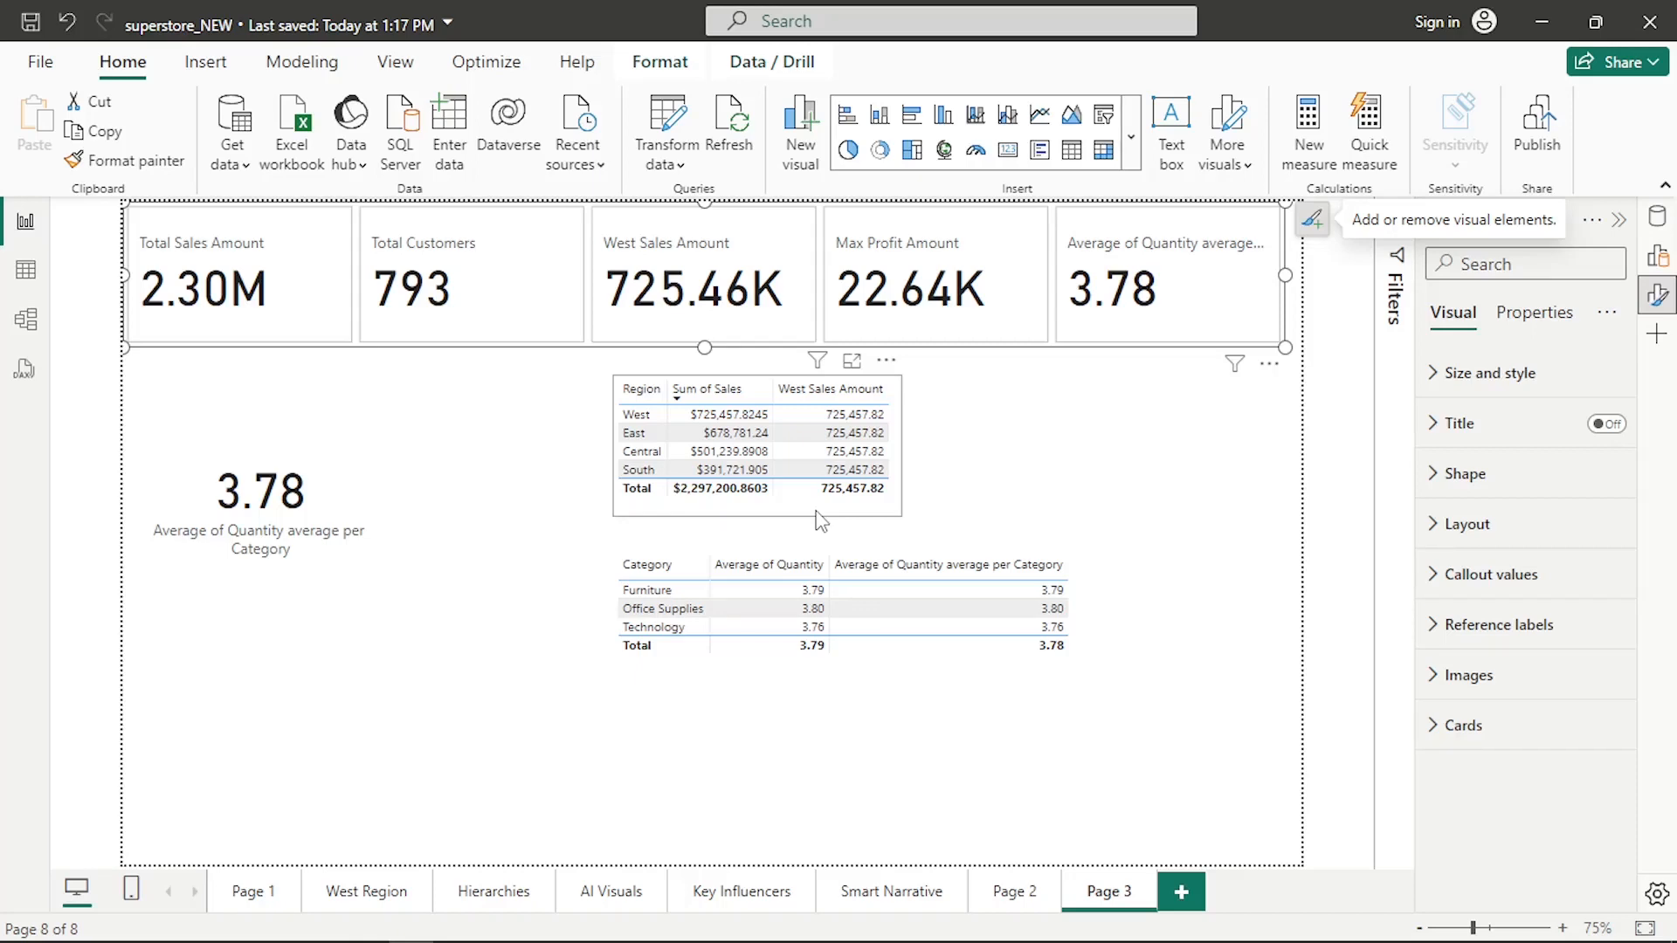
Select the card visual again and examine its size and style settings.
{"action": "left_click", "coordinate": [653, 411]}
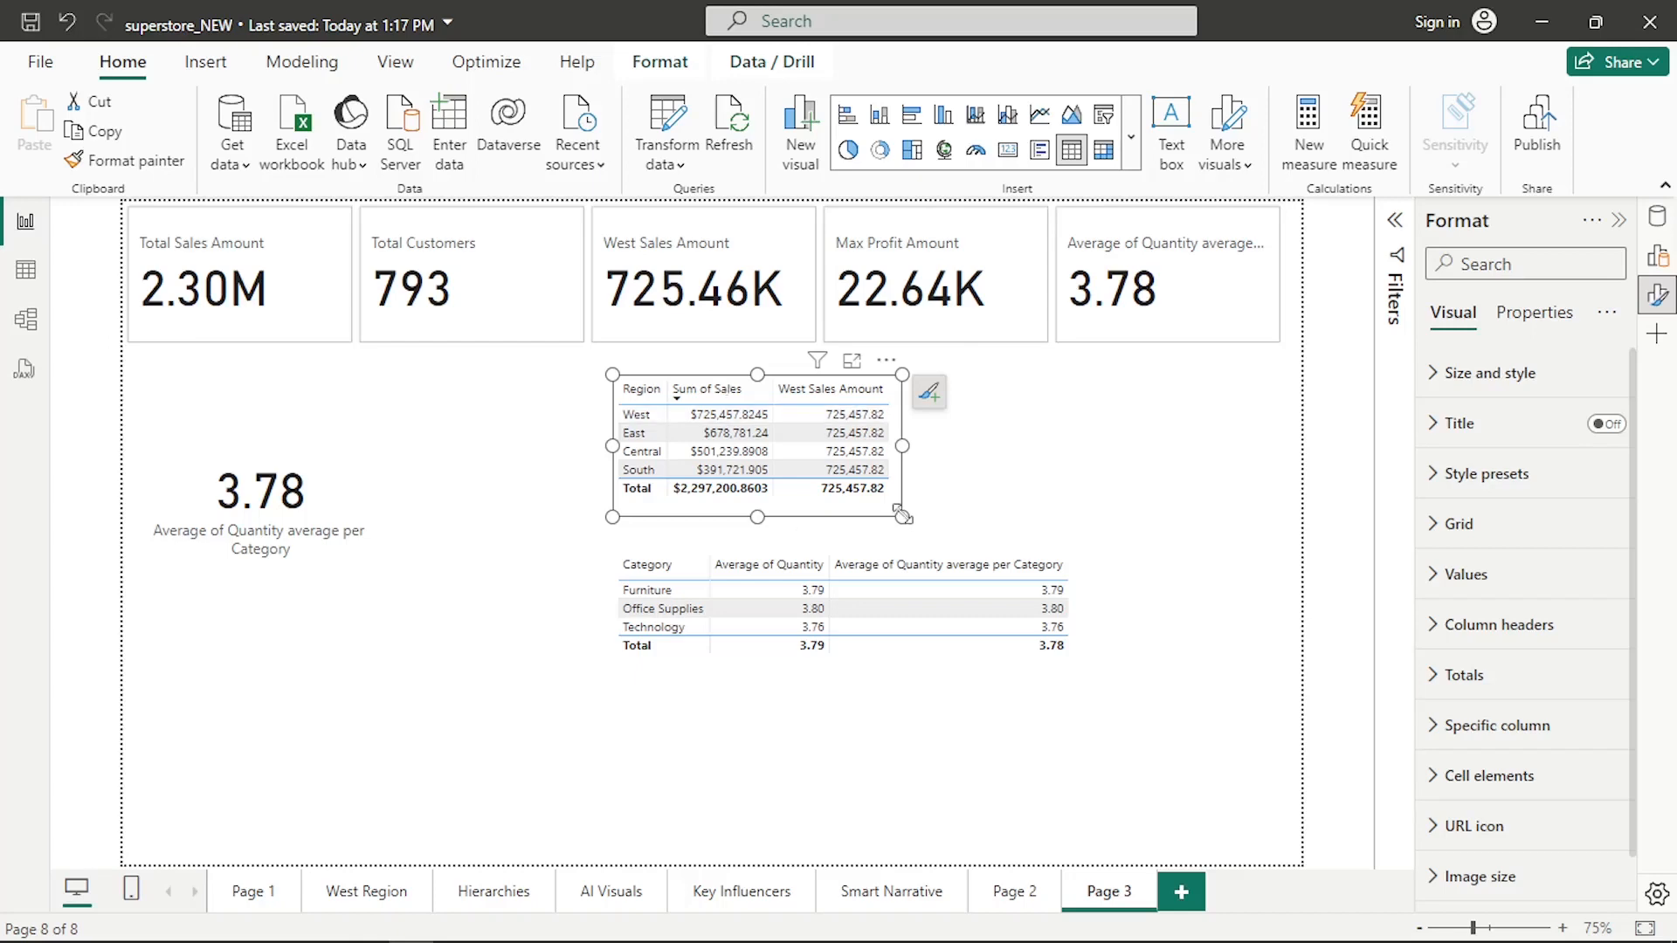
{"action": "left_click", "coordinate": [1247, 323]}
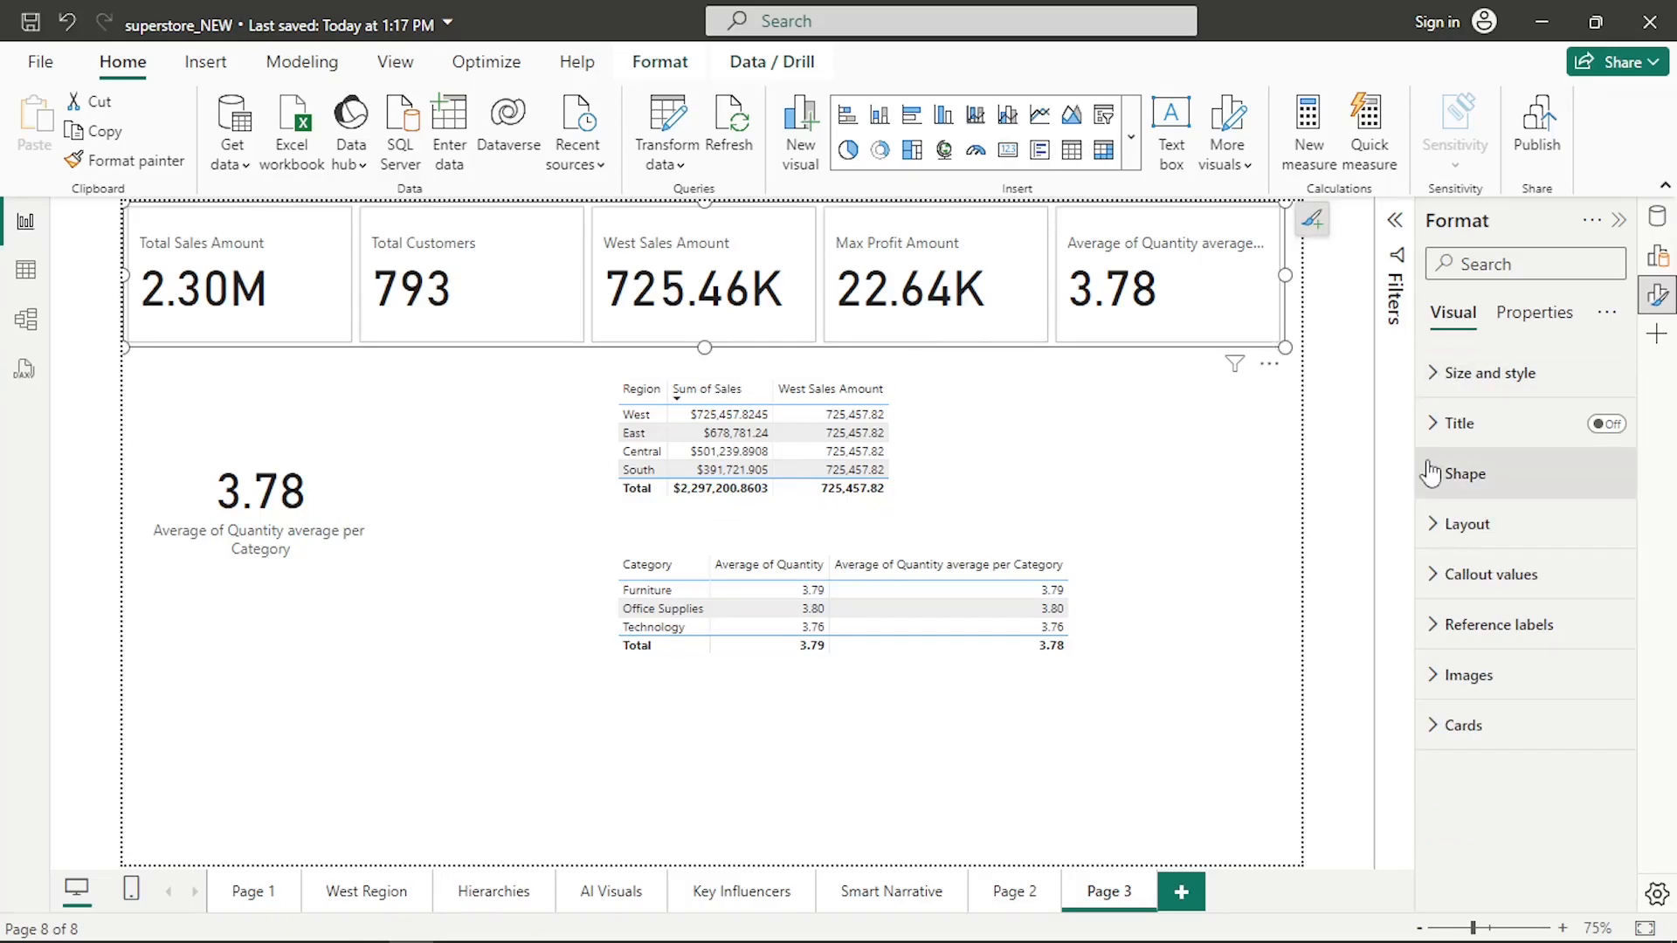
{"action": "left_click", "coordinate": [1430, 373]}
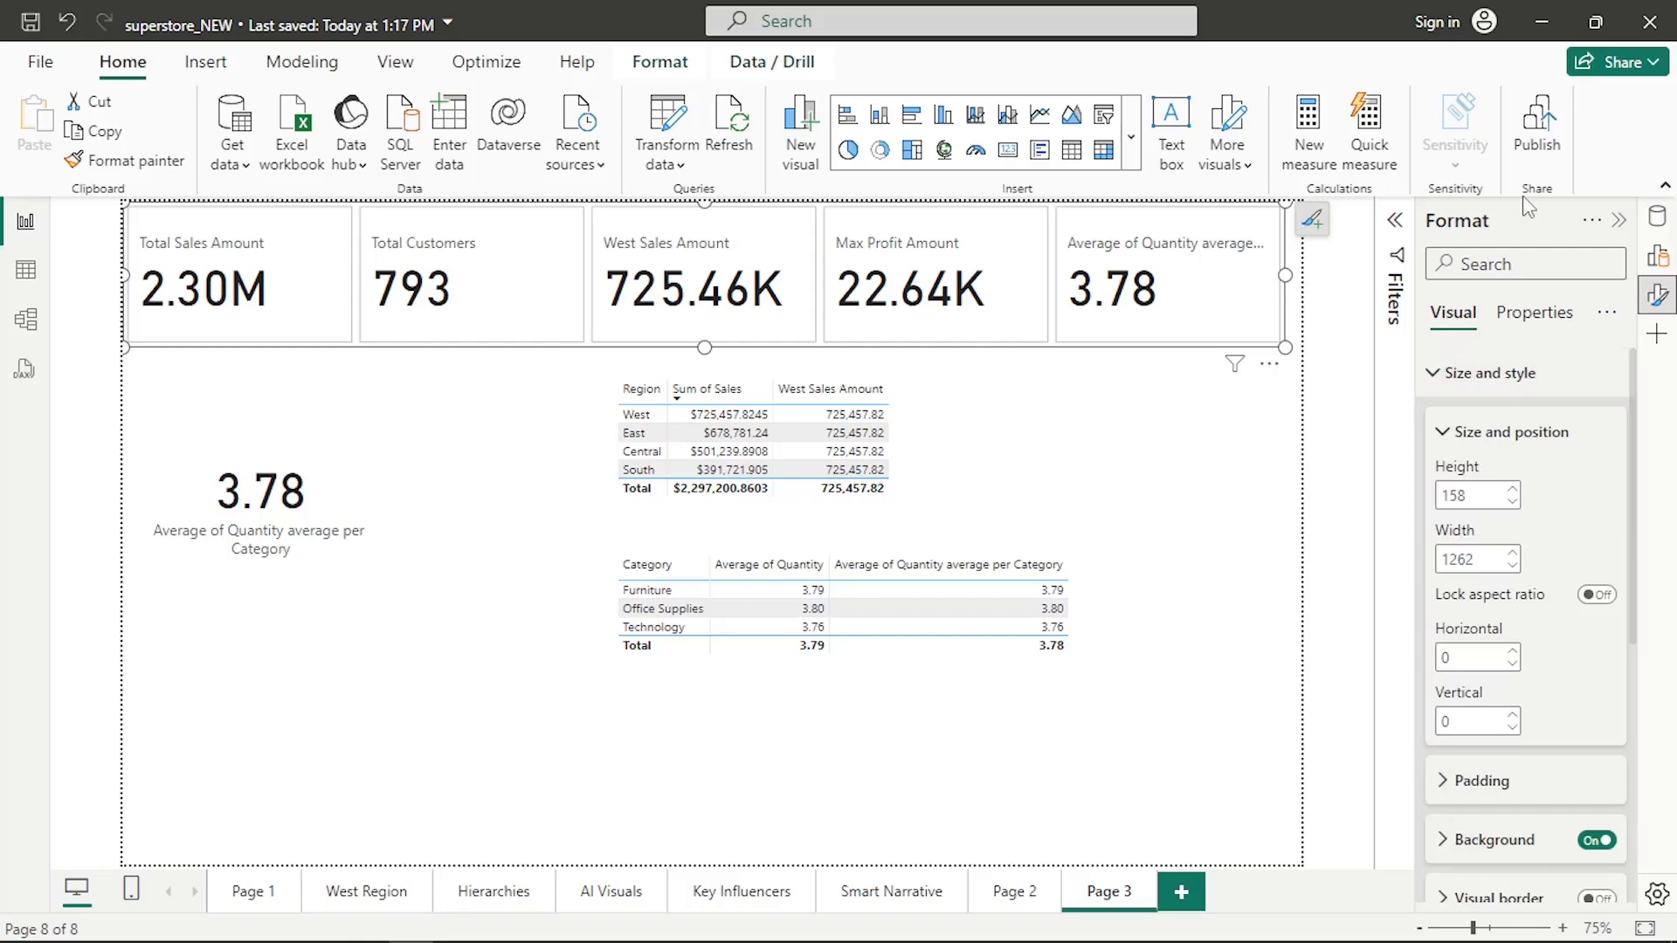
{"action": "scroll", "coordinate": [1434, 505], "scroll_direction": "down", "scroll_amount": 3}
{"action": "scroll", "coordinate": [1419, 491], "scroll_direction": "up", "scroll_amount": 3}
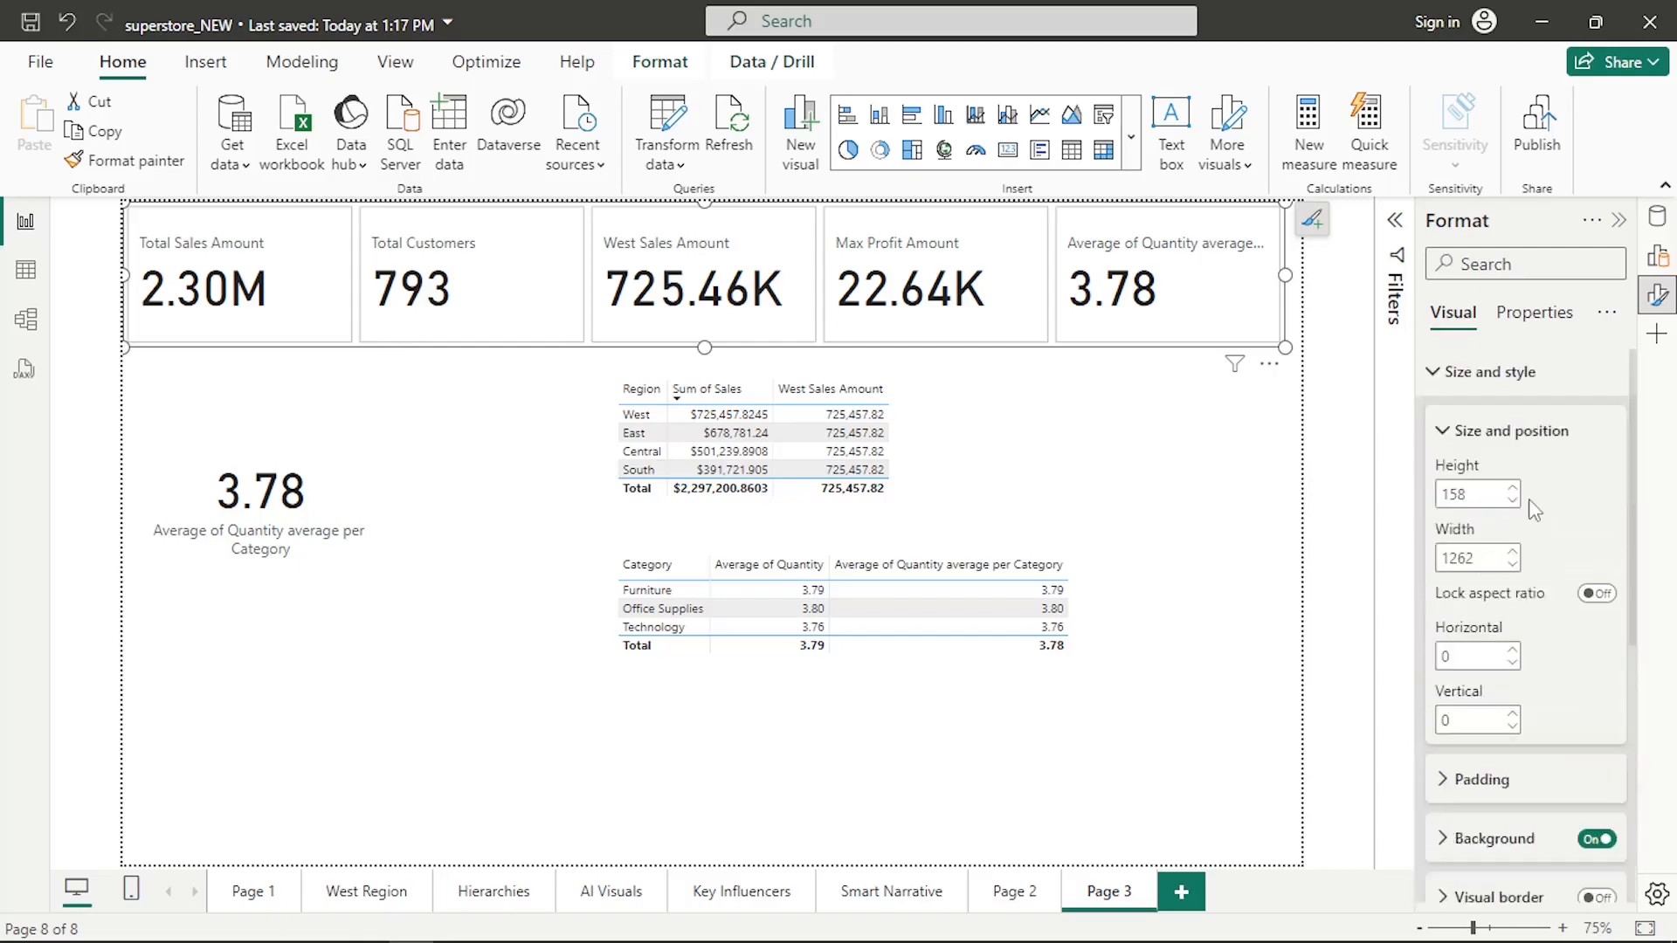
{"action": "left_click", "coordinate": [1482, 385]}
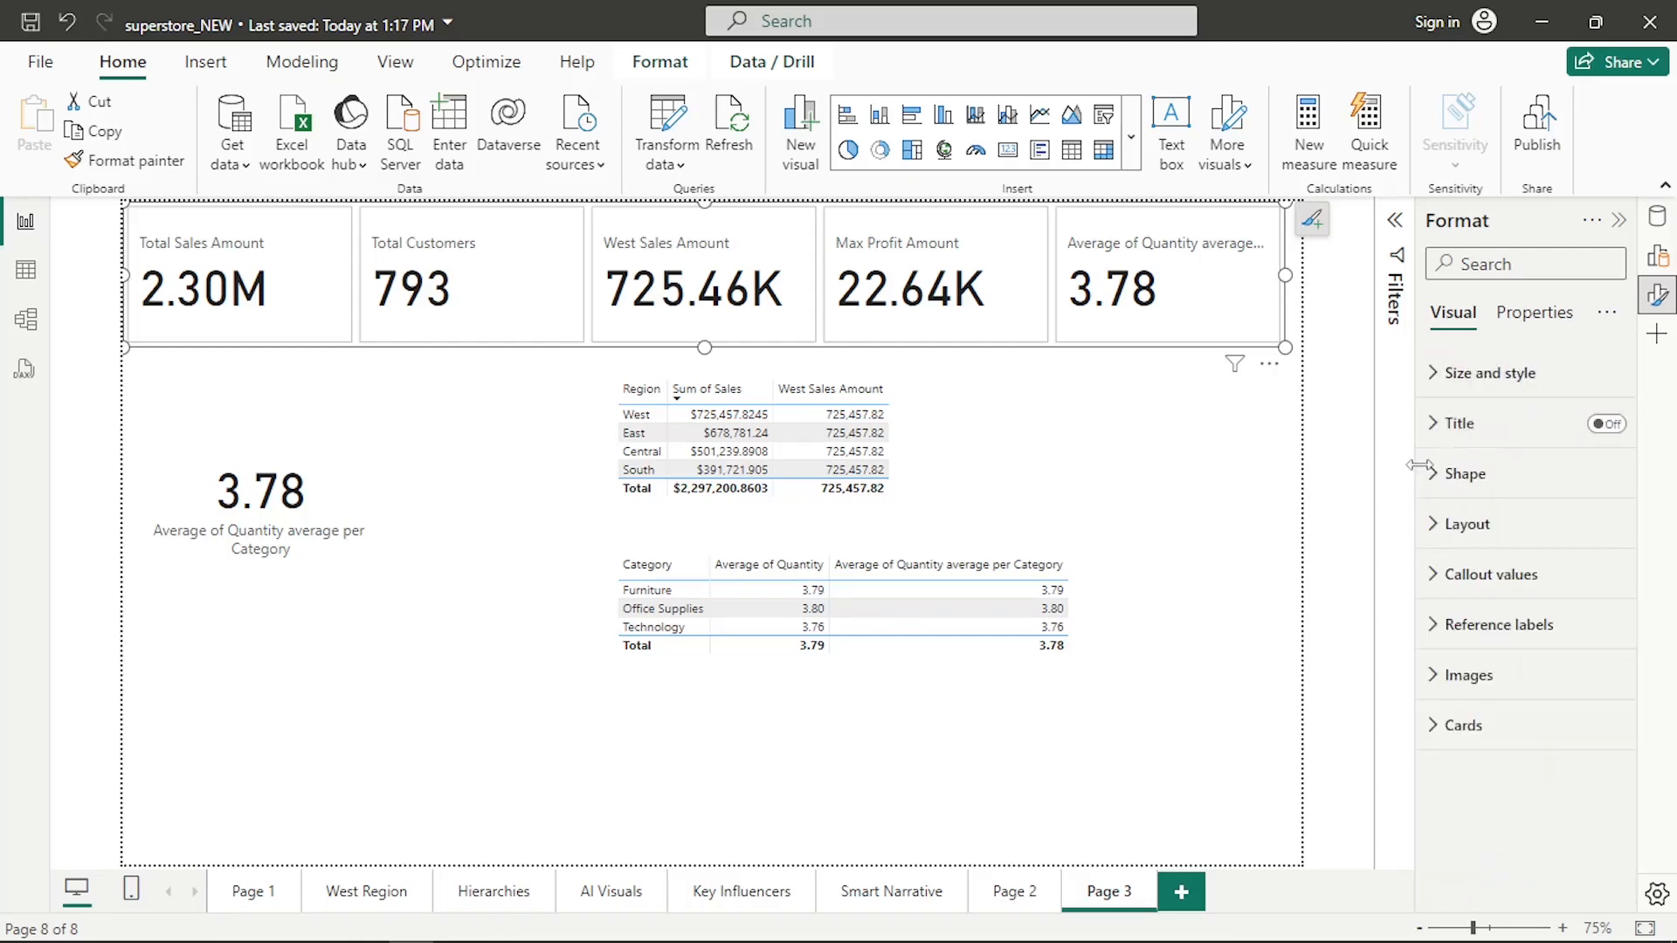
Review the arrangement choices in the card visual's layout settings, keeping the single row.
{"action": "left_click", "coordinate": [1454, 524]}
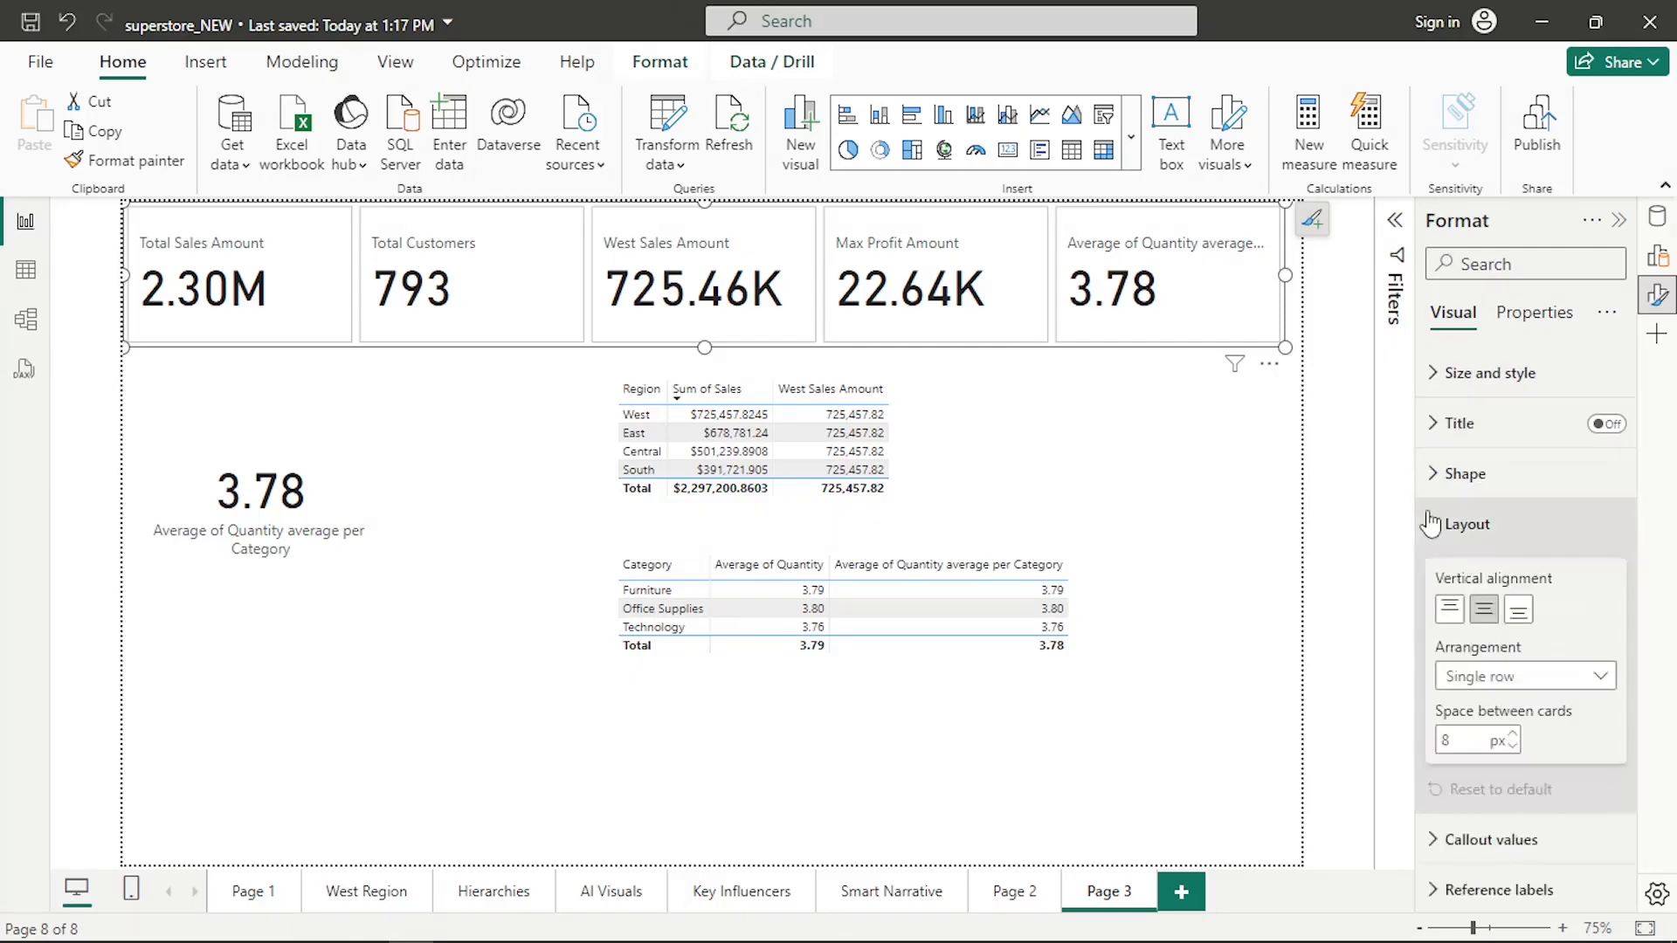
{"action": "scroll", "coordinate": [1485, 494], "scroll_direction": "down", "scroll_amount": 2}
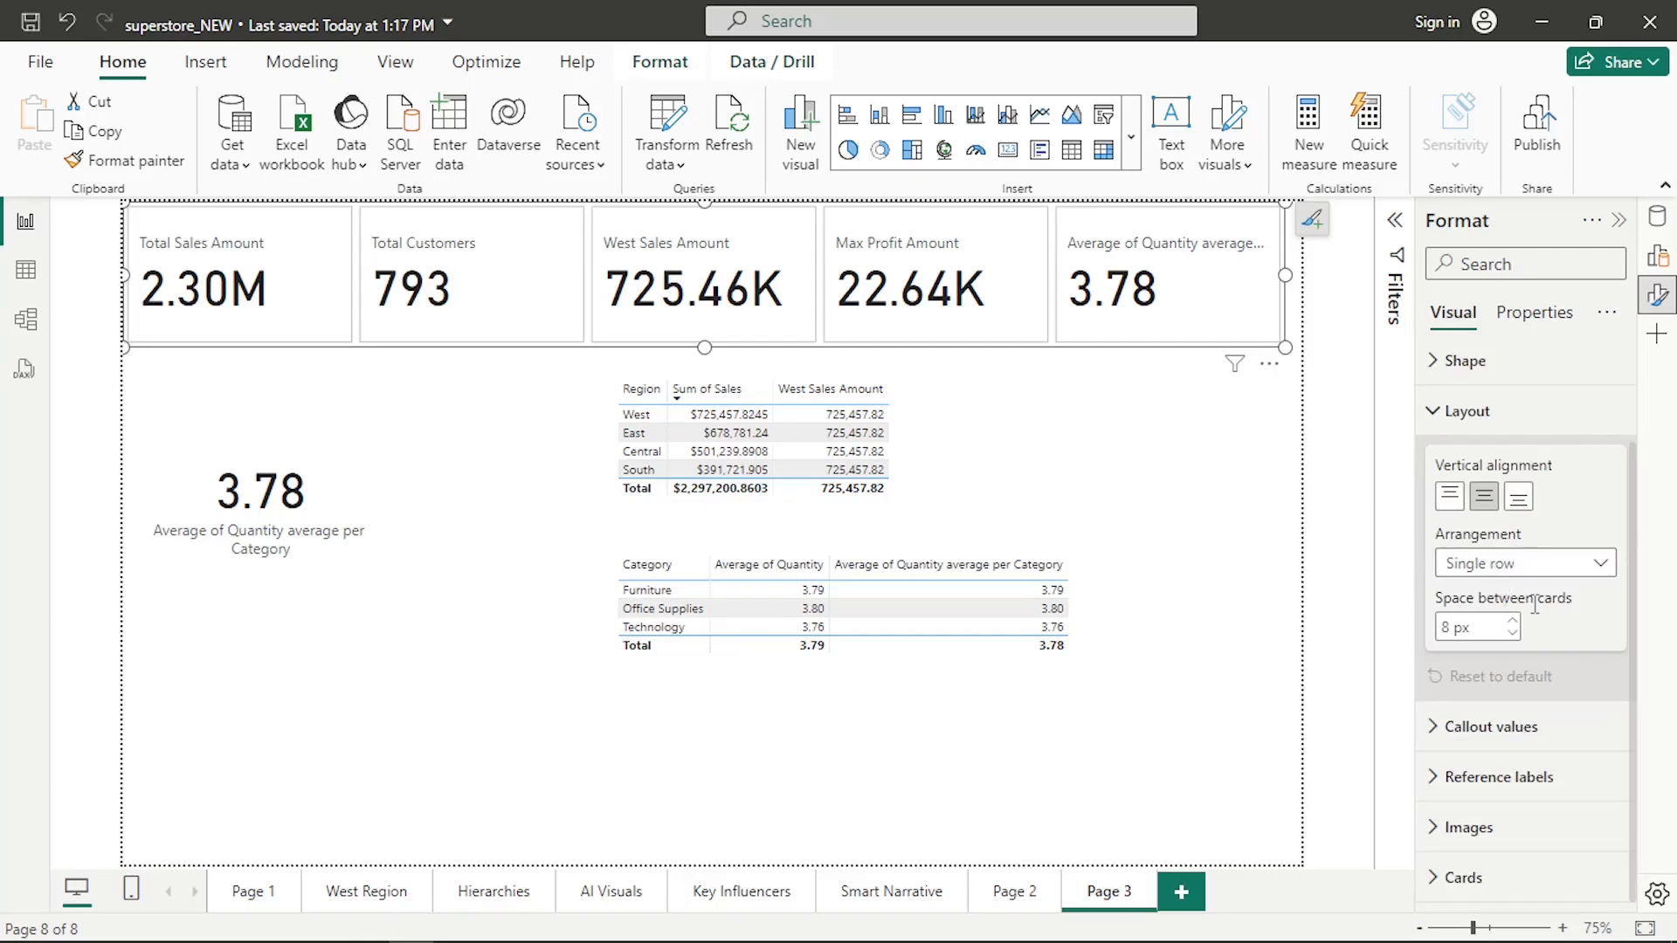
{"action": "left_click", "coordinate": [1594, 584]}
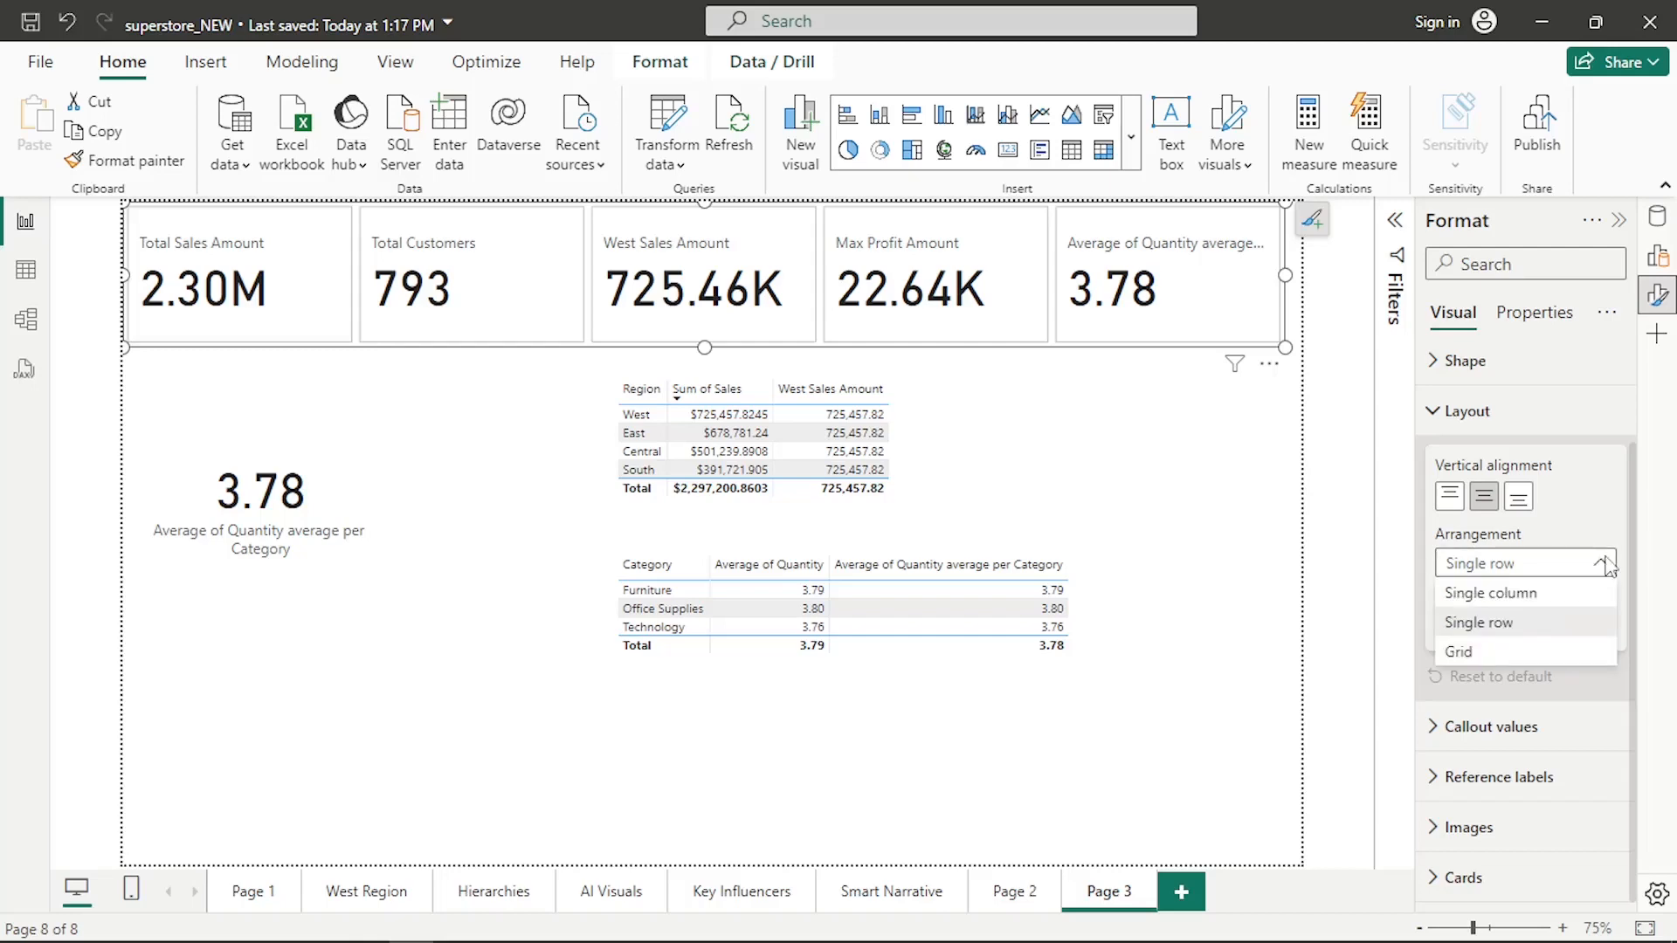
{"action": "left_click", "coordinate": [1607, 566]}
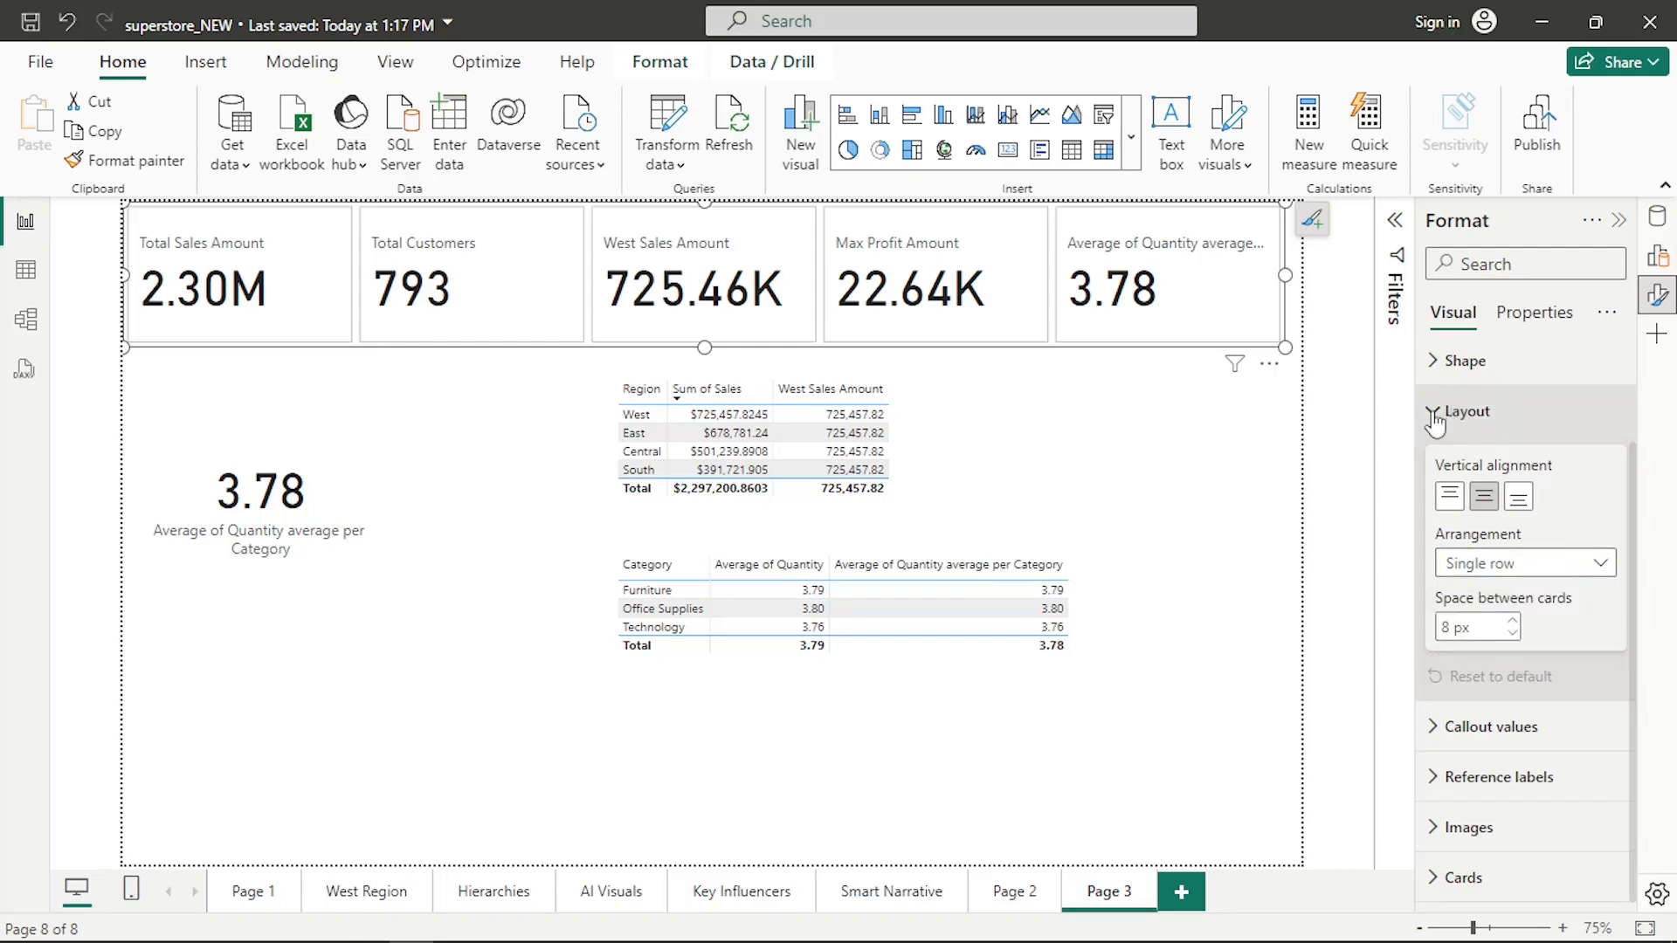
{"action": "left_click", "coordinate": [1450, 414]}
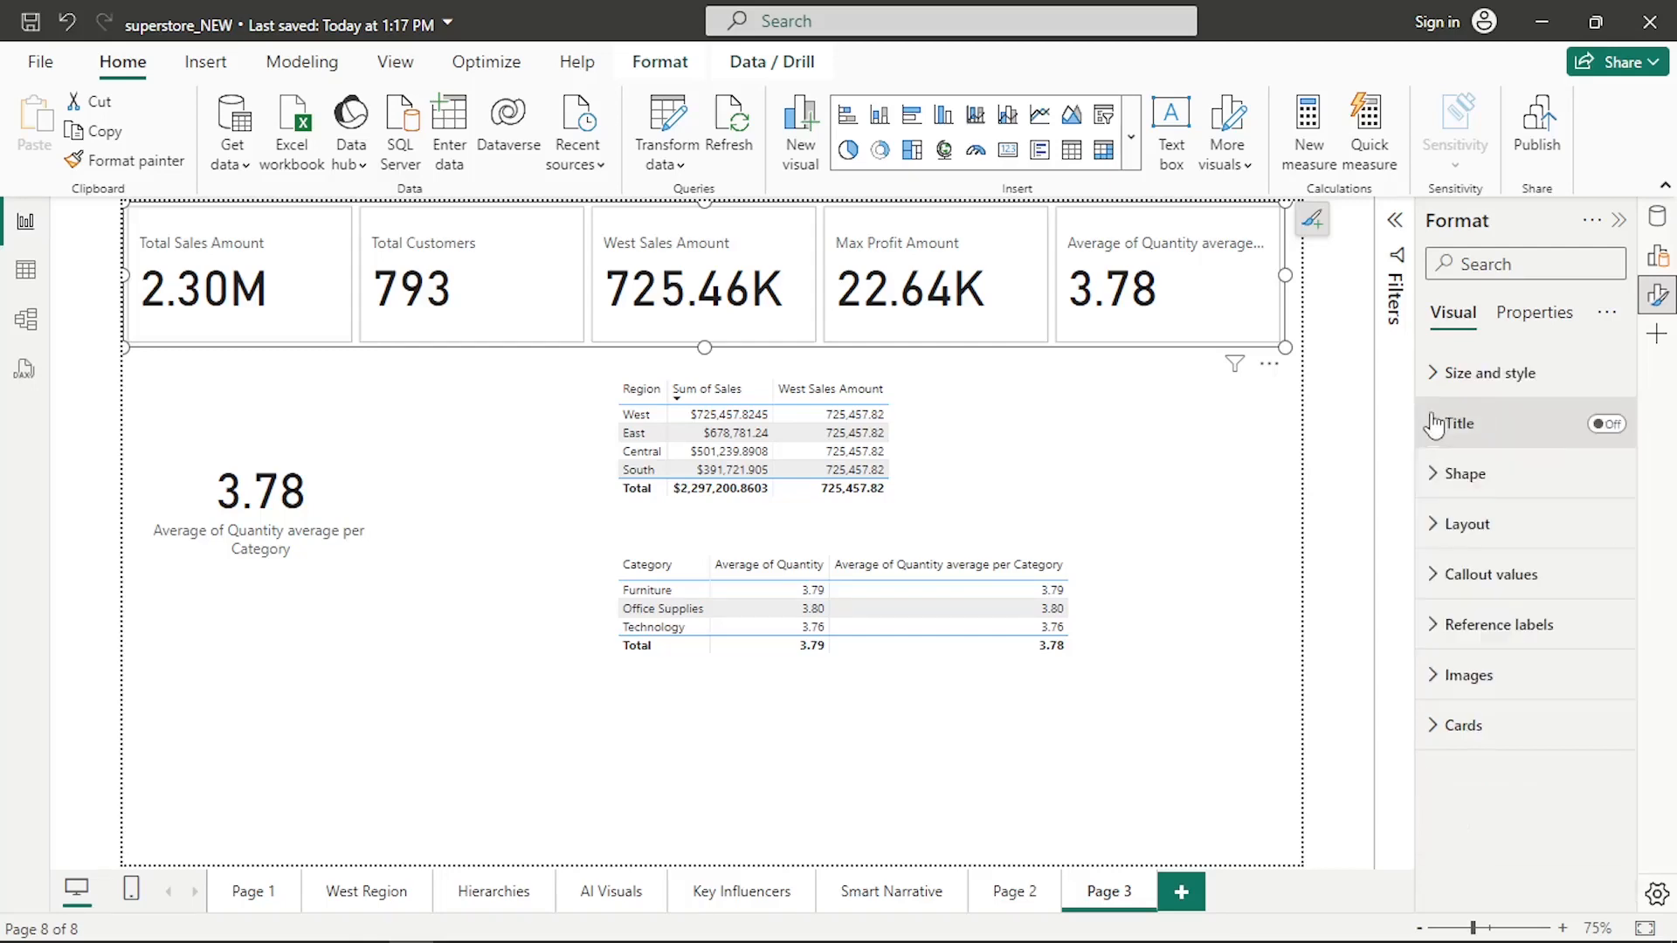
Set the font size of the callout values for all series in the card visual to 40.
{"action": "left_click", "coordinate": [1438, 579]}
{"action": "scroll", "coordinate": [1511, 707], "scroll_direction": "down", "scroll_amount": 2}
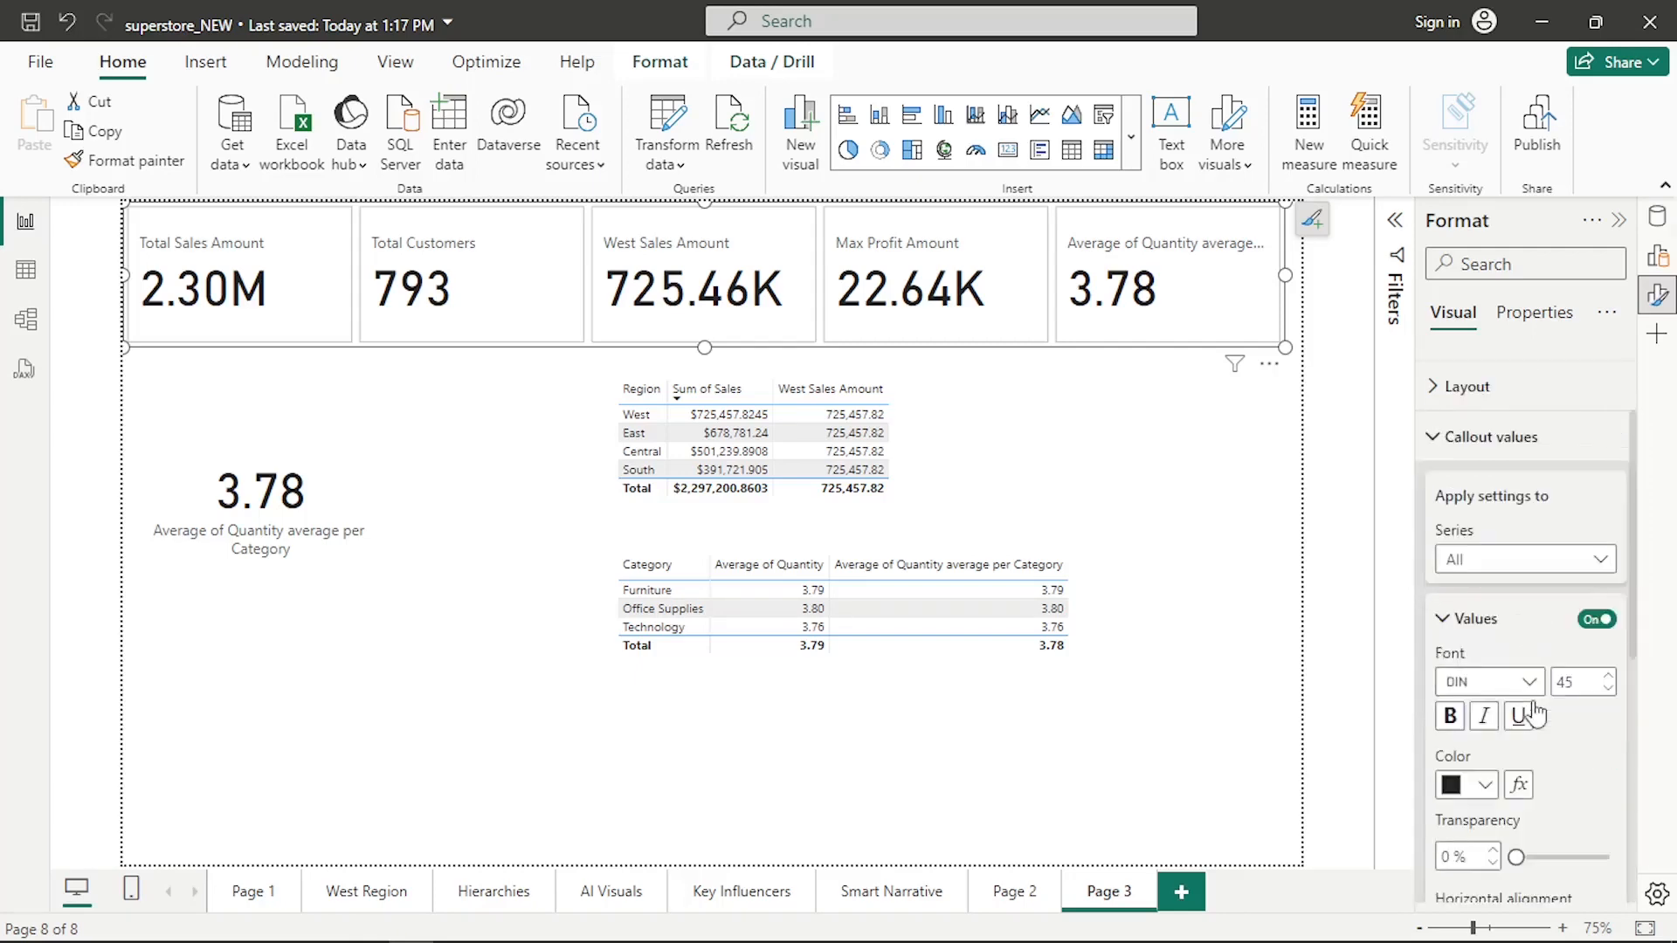
{"action": "left_click", "coordinate": [1607, 688]}
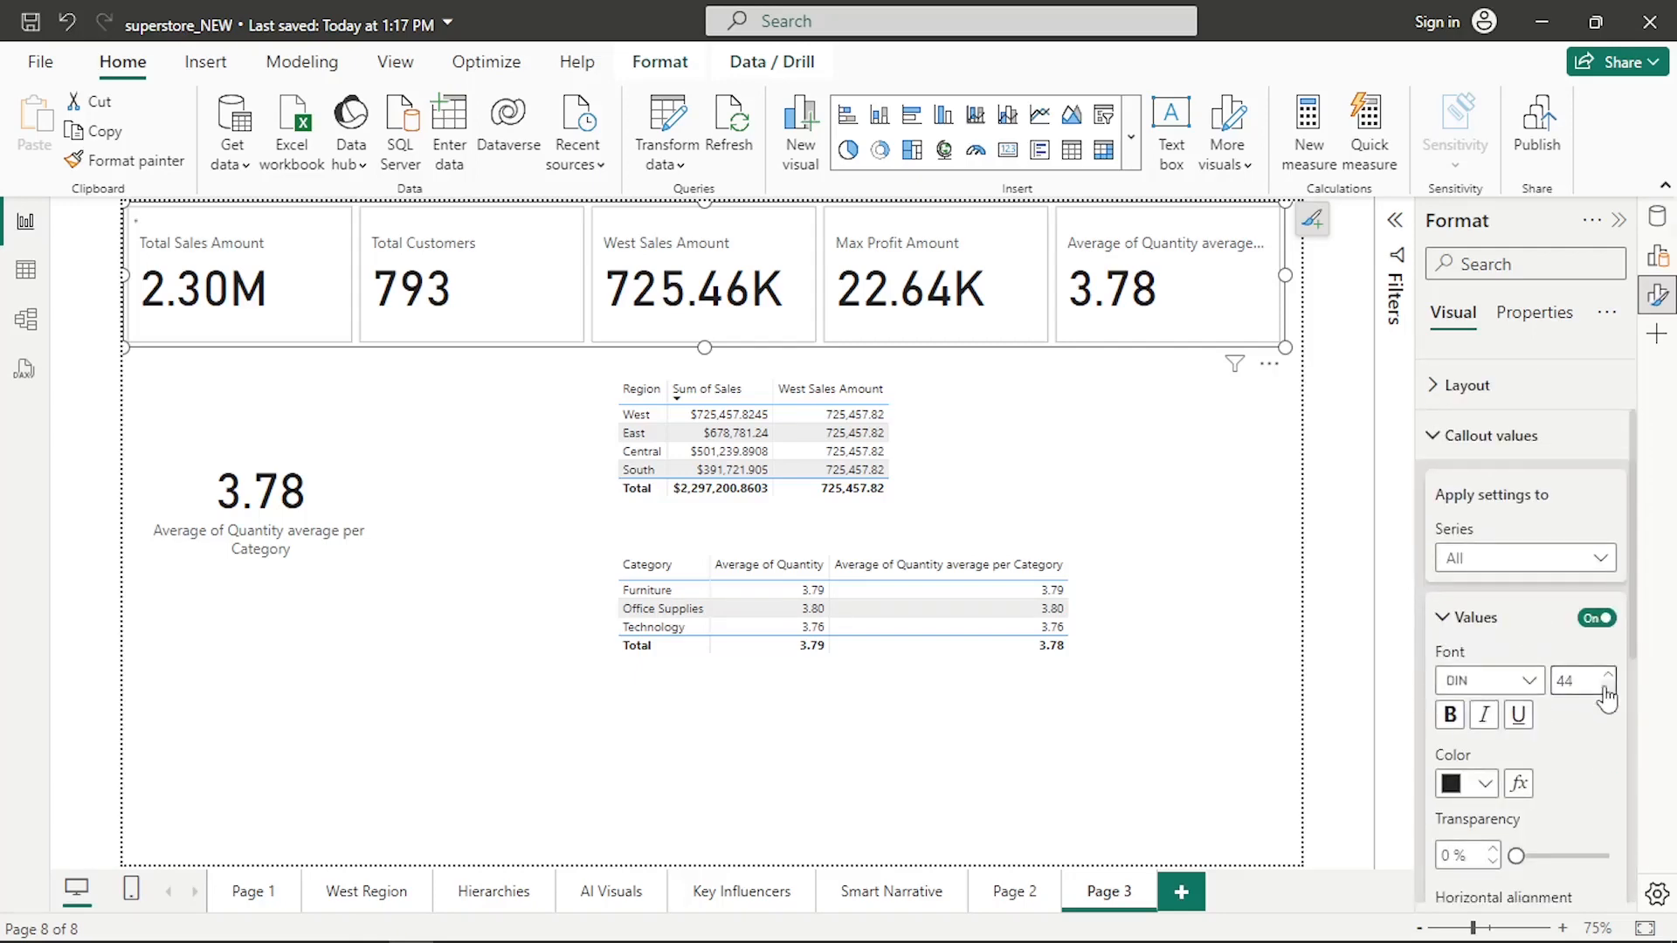
{"action": "left_click", "coordinate": [1607, 688]}
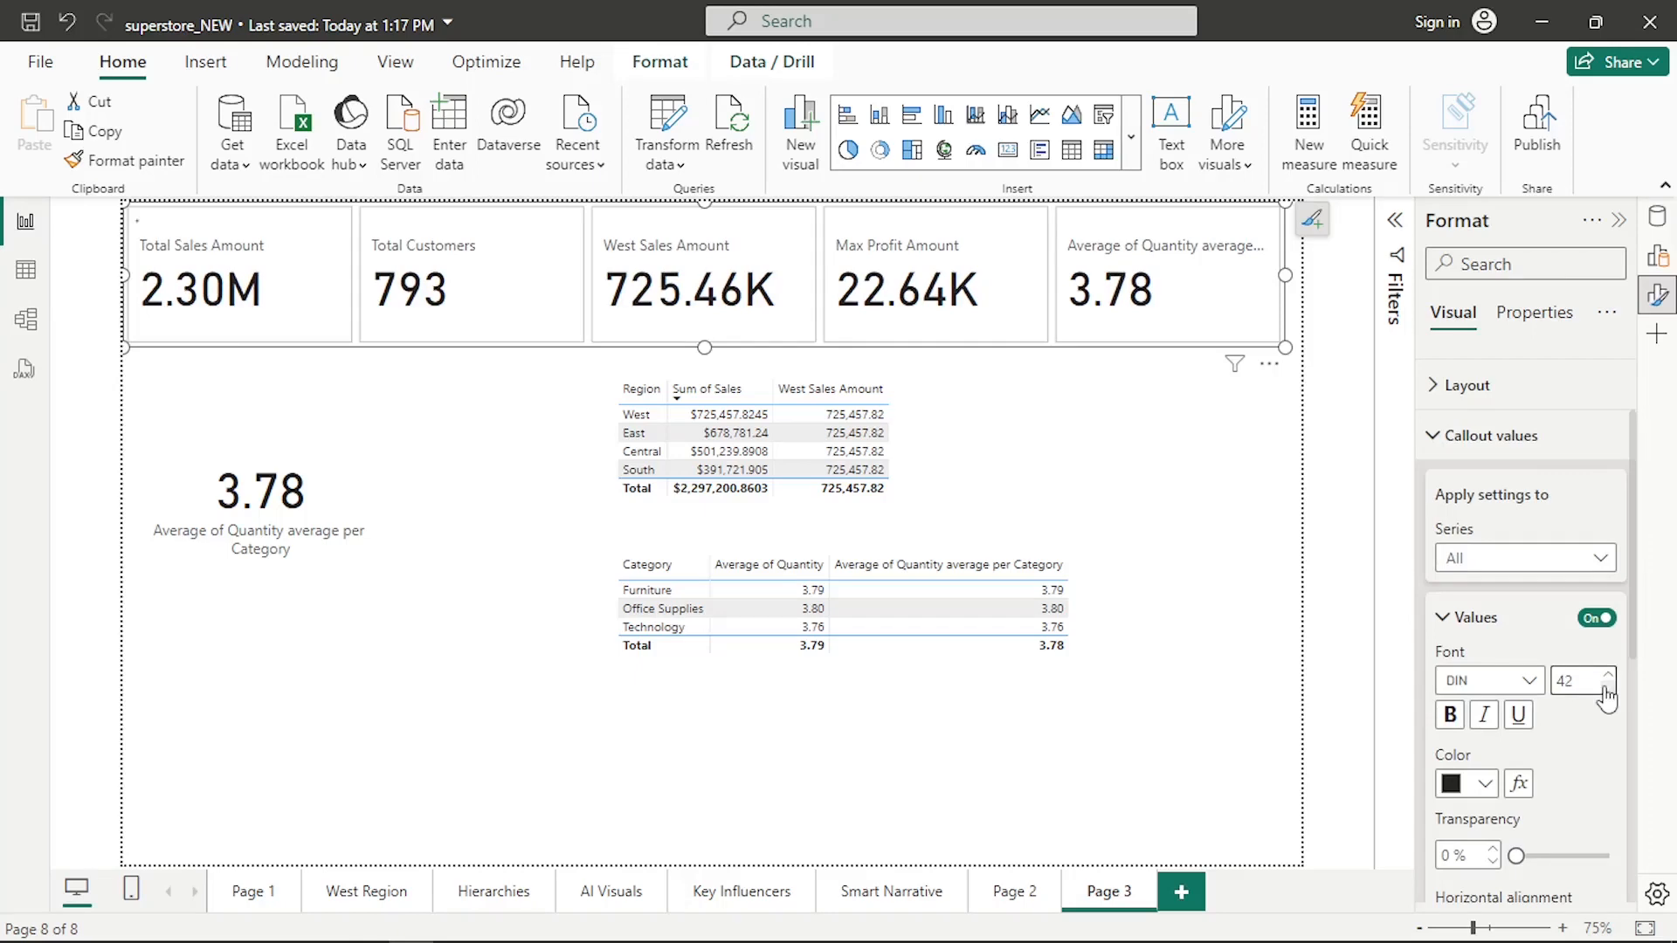
{"action": "left_click", "coordinate": [1608, 688]}
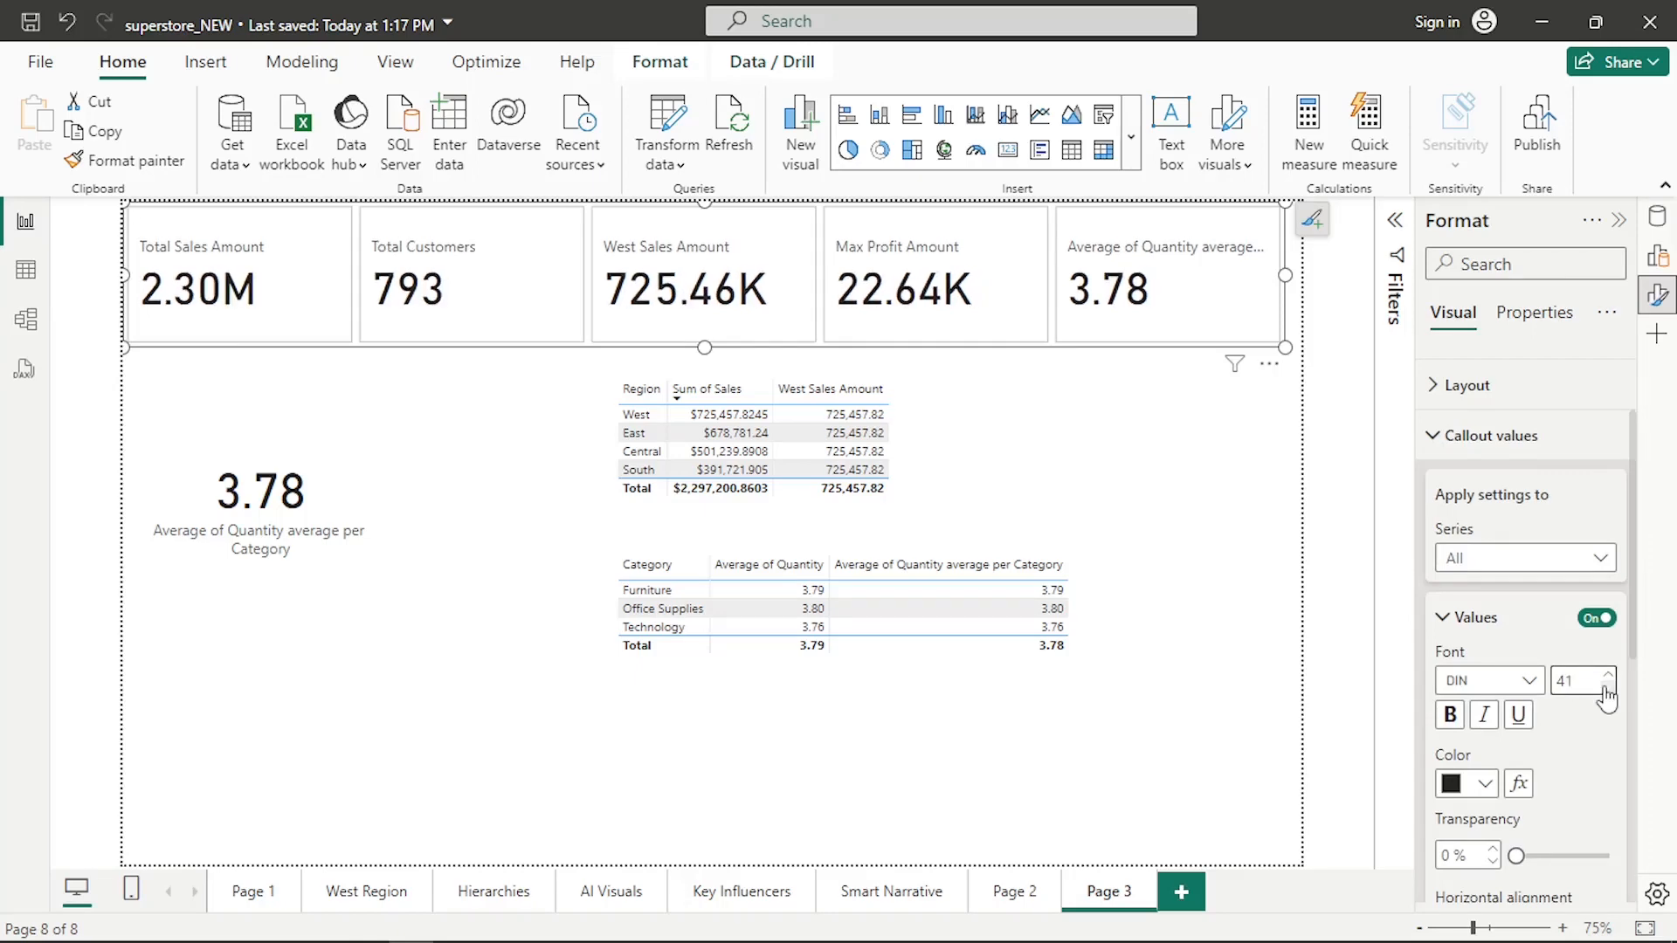
{"action": "left_click", "coordinate": [1607, 688]}
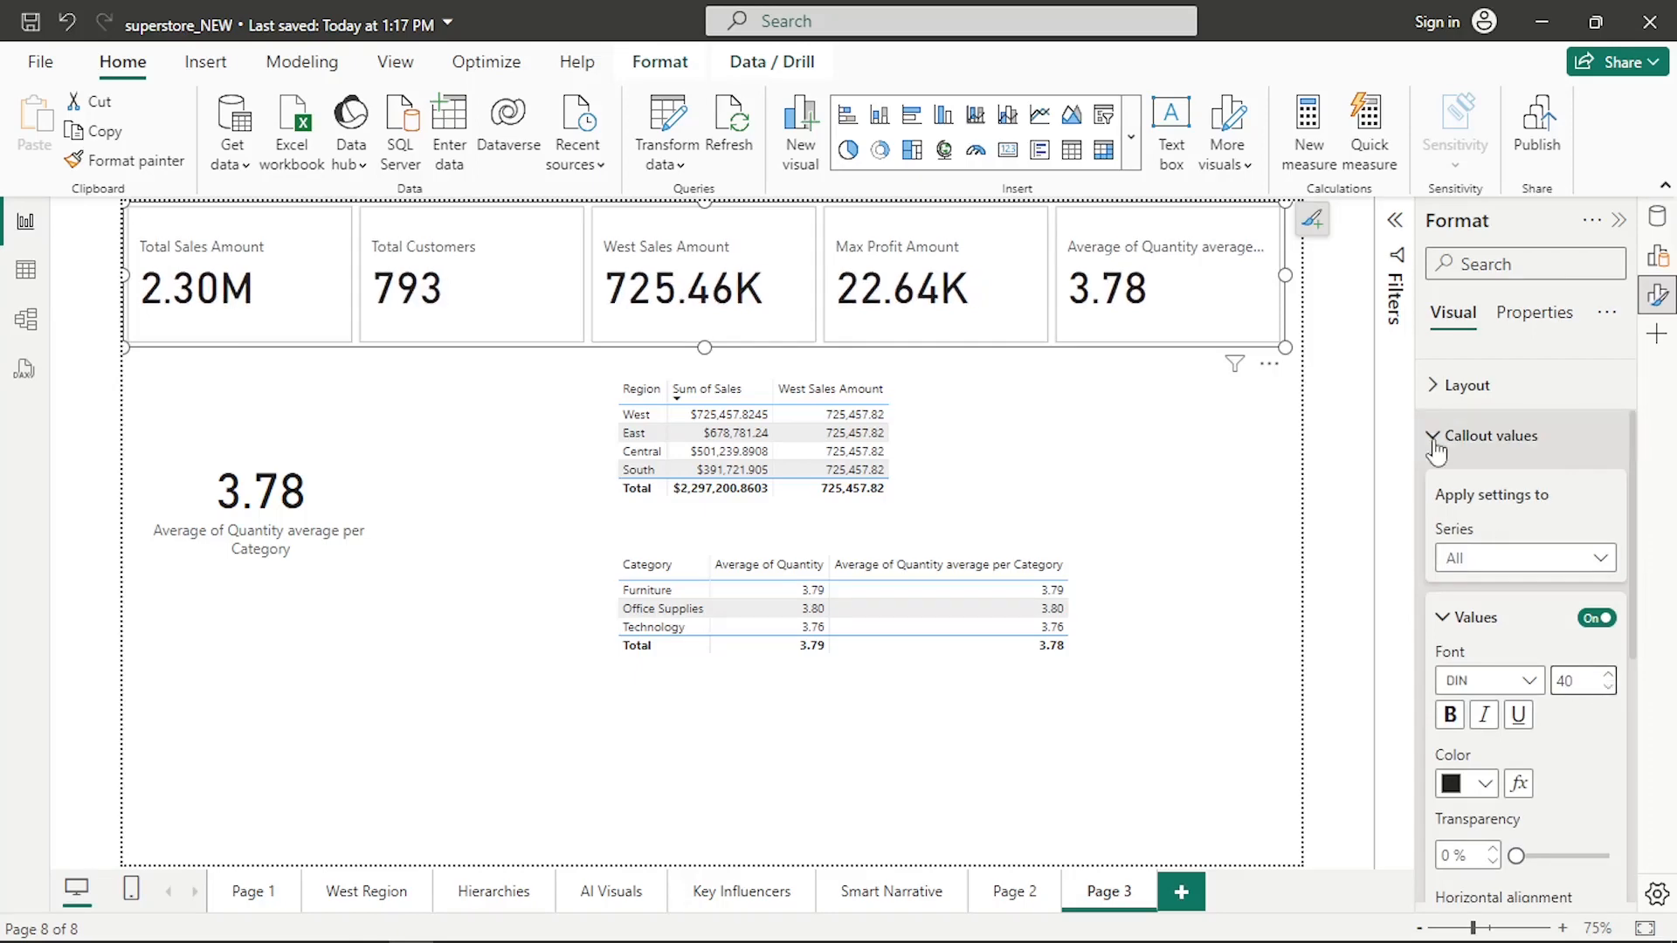
Center the callout values horizontally in all cards of the card visual.
{"action": "scroll", "coordinate": [1518, 622], "scroll_direction": "down", "scroll_amount": 3}
{"action": "scroll", "coordinate": [1517, 622], "scroll_direction": "down", "scroll_amount": 2}
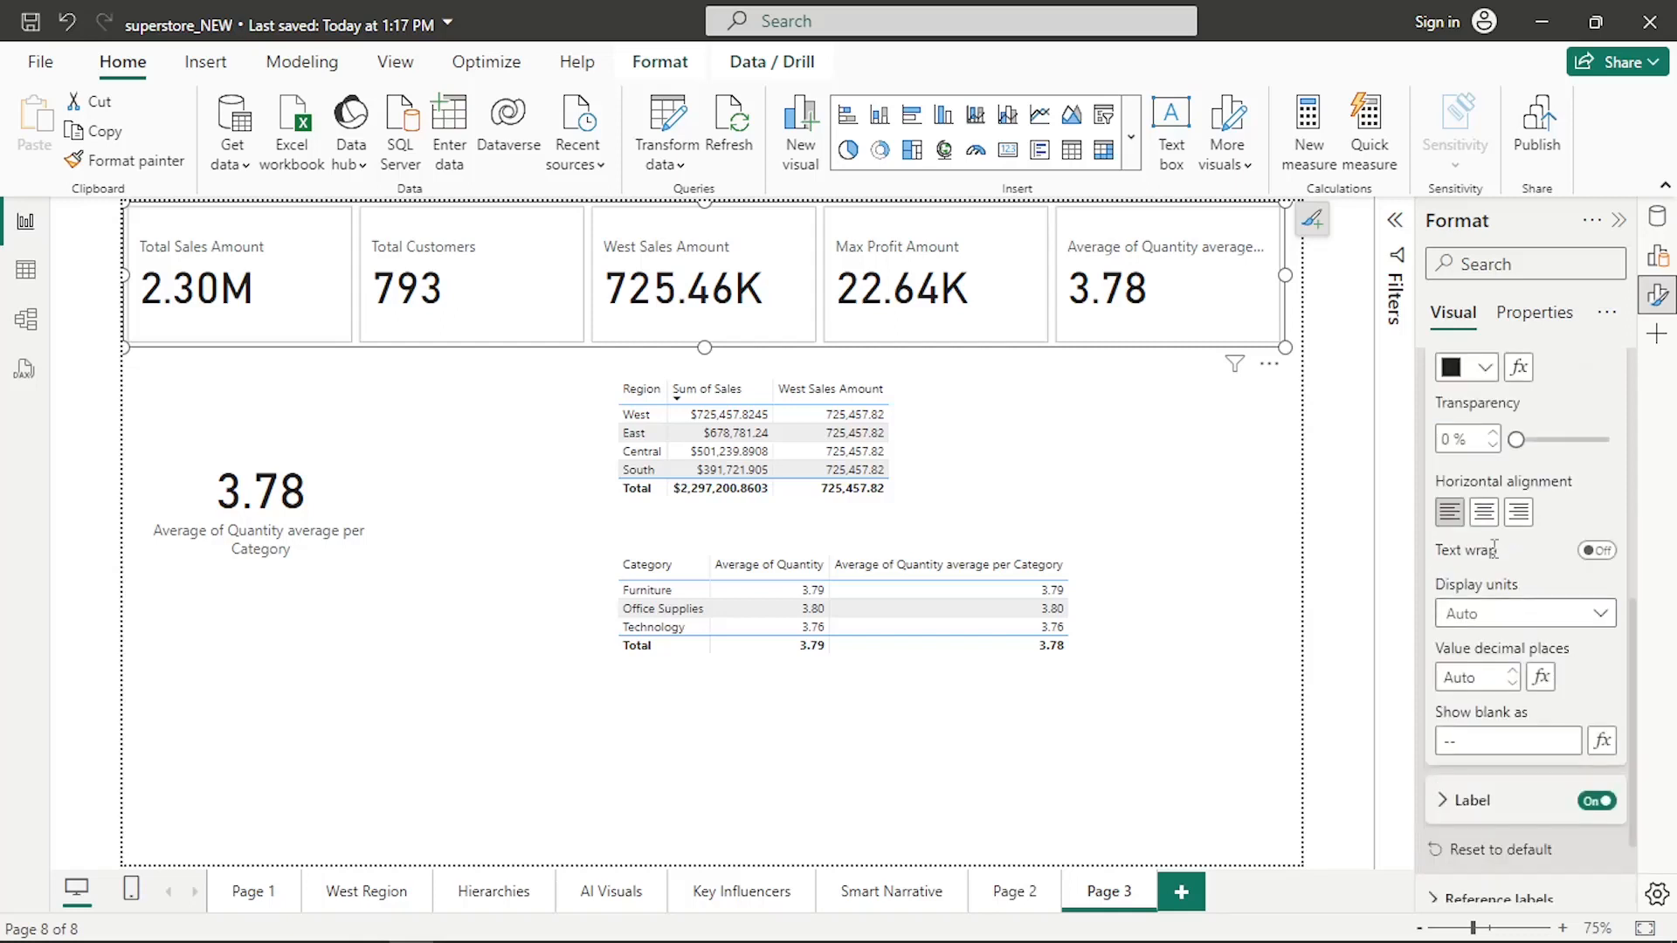
{"action": "left_click", "coordinate": [1485, 513]}
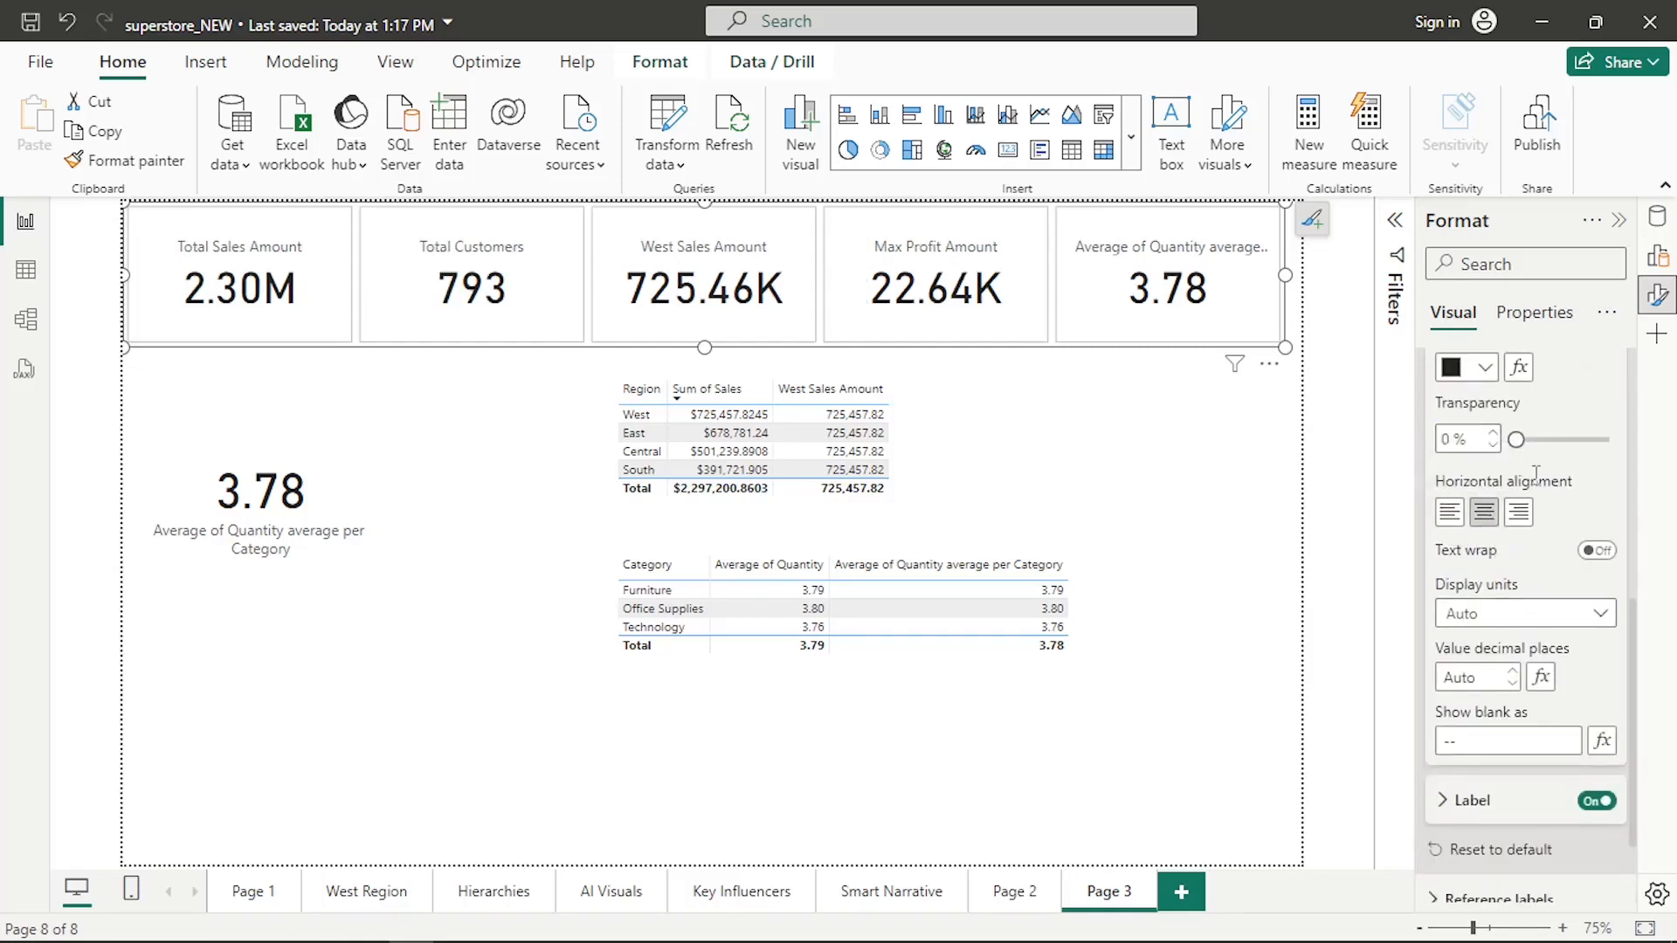
Check which series the callout value settings can be applied to, leaving the choice at All.
{"action": "scroll", "coordinate": [1468, 409], "scroll_direction": "up", "scroll_amount": 2}
{"action": "scroll", "coordinate": [1467, 409], "scroll_direction": "up", "scroll_amount": 2}
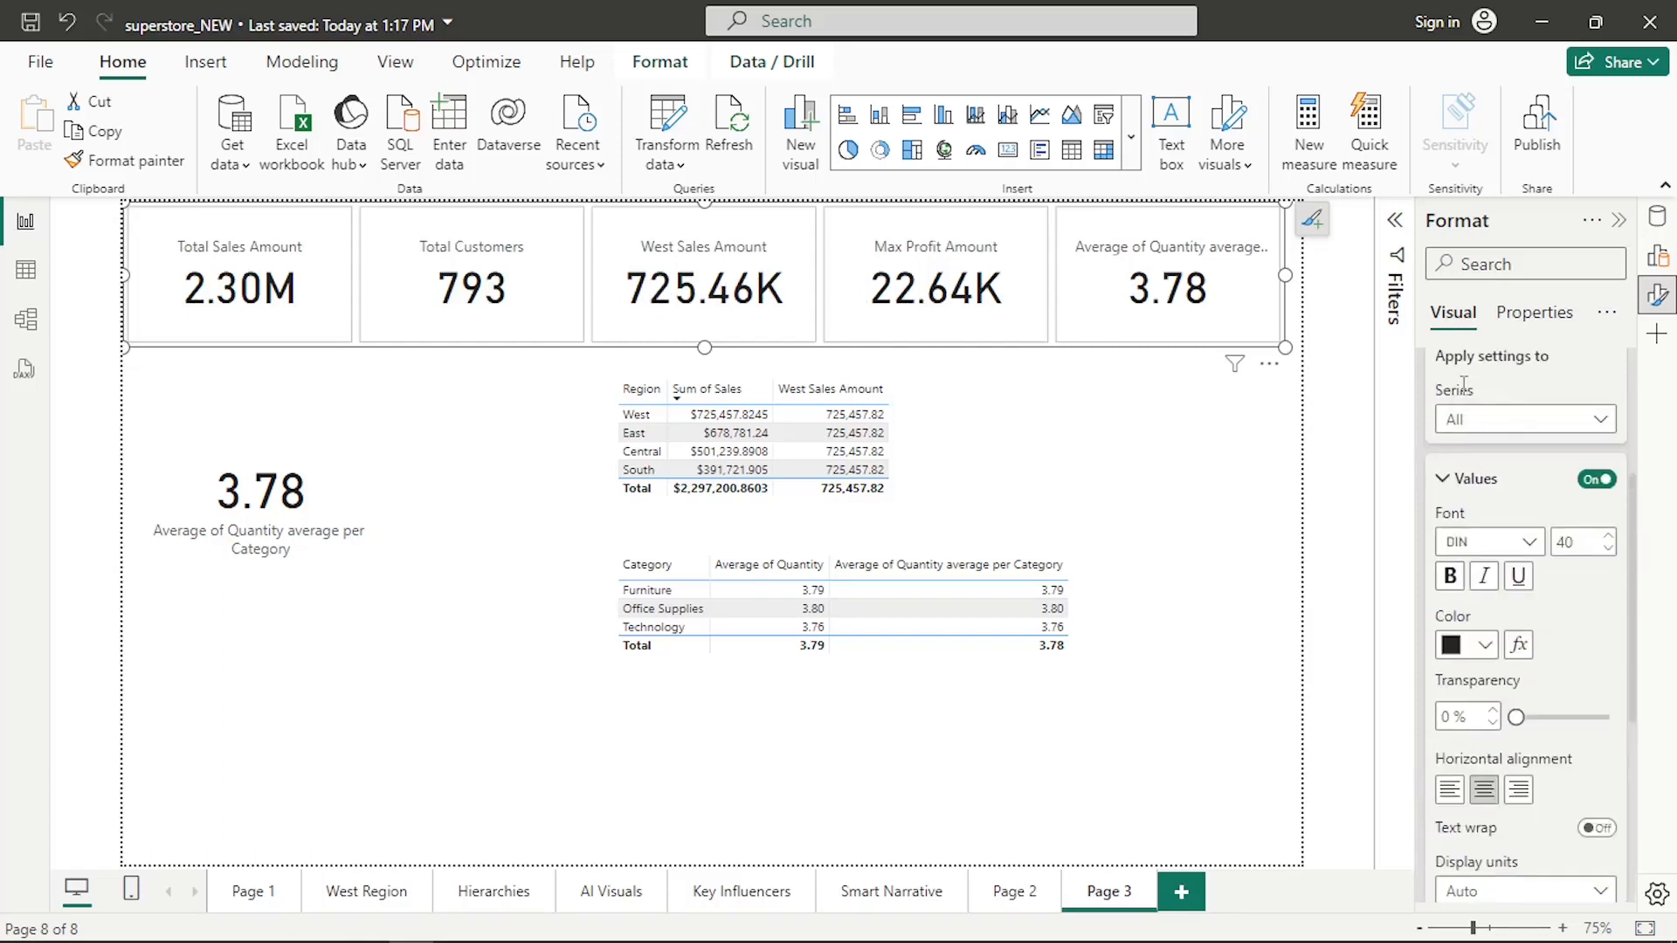
{"action": "scroll", "coordinate": [1452, 463], "scroll_direction": "up", "scroll_amount": 2}
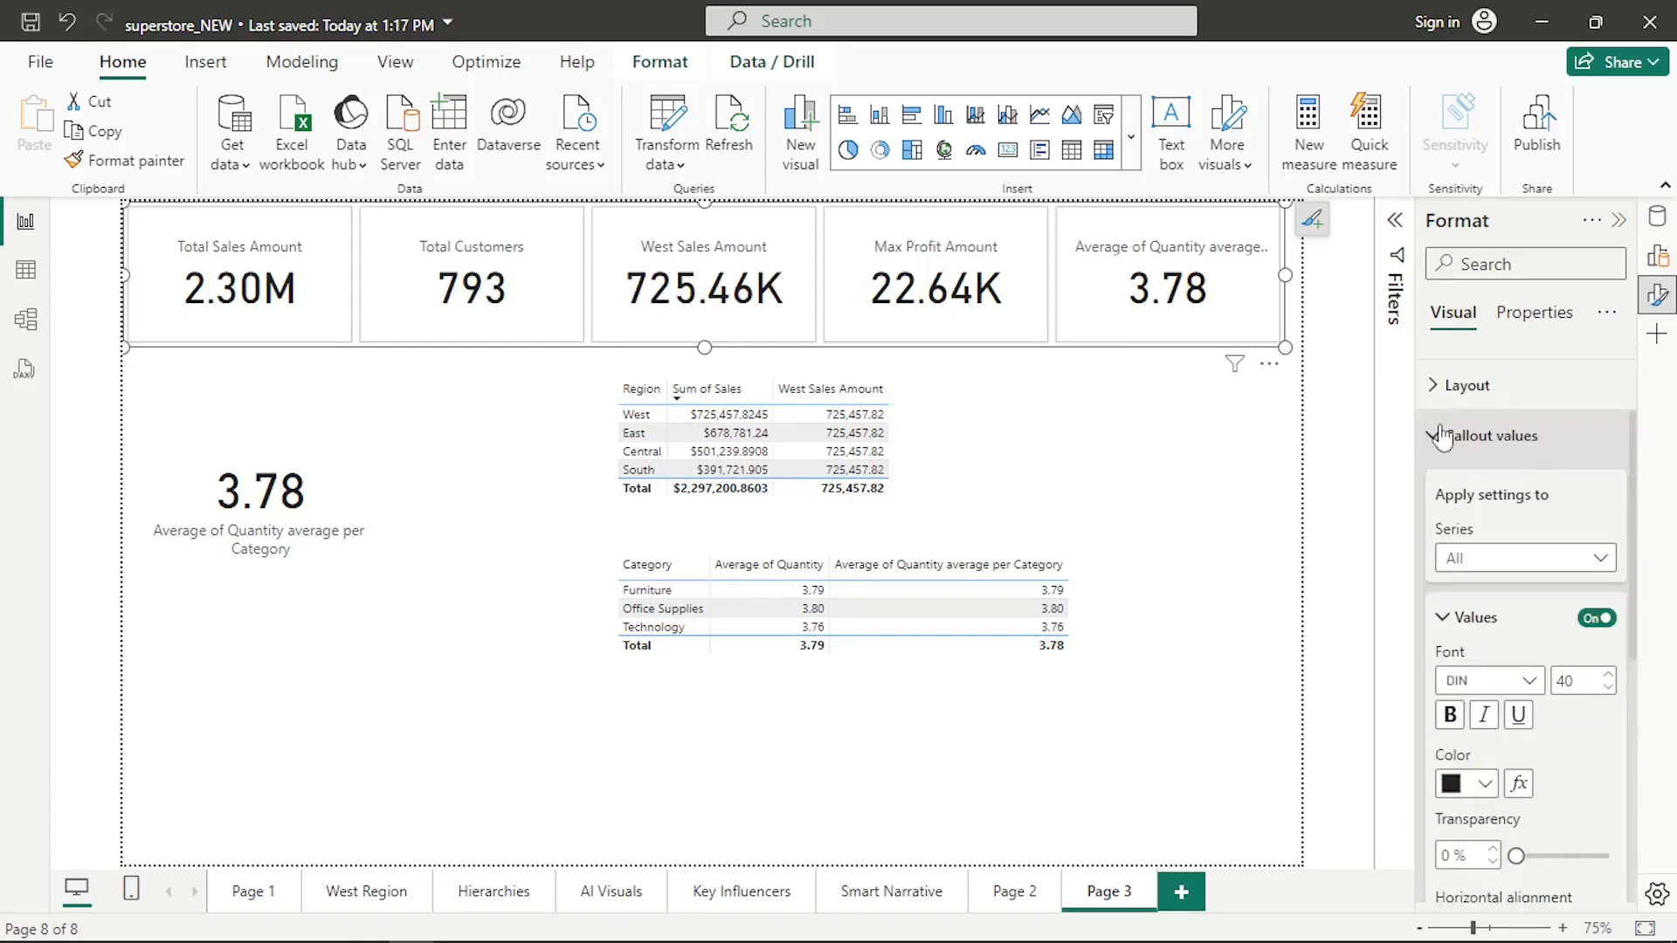
{"action": "left_click", "coordinate": [1604, 558]}
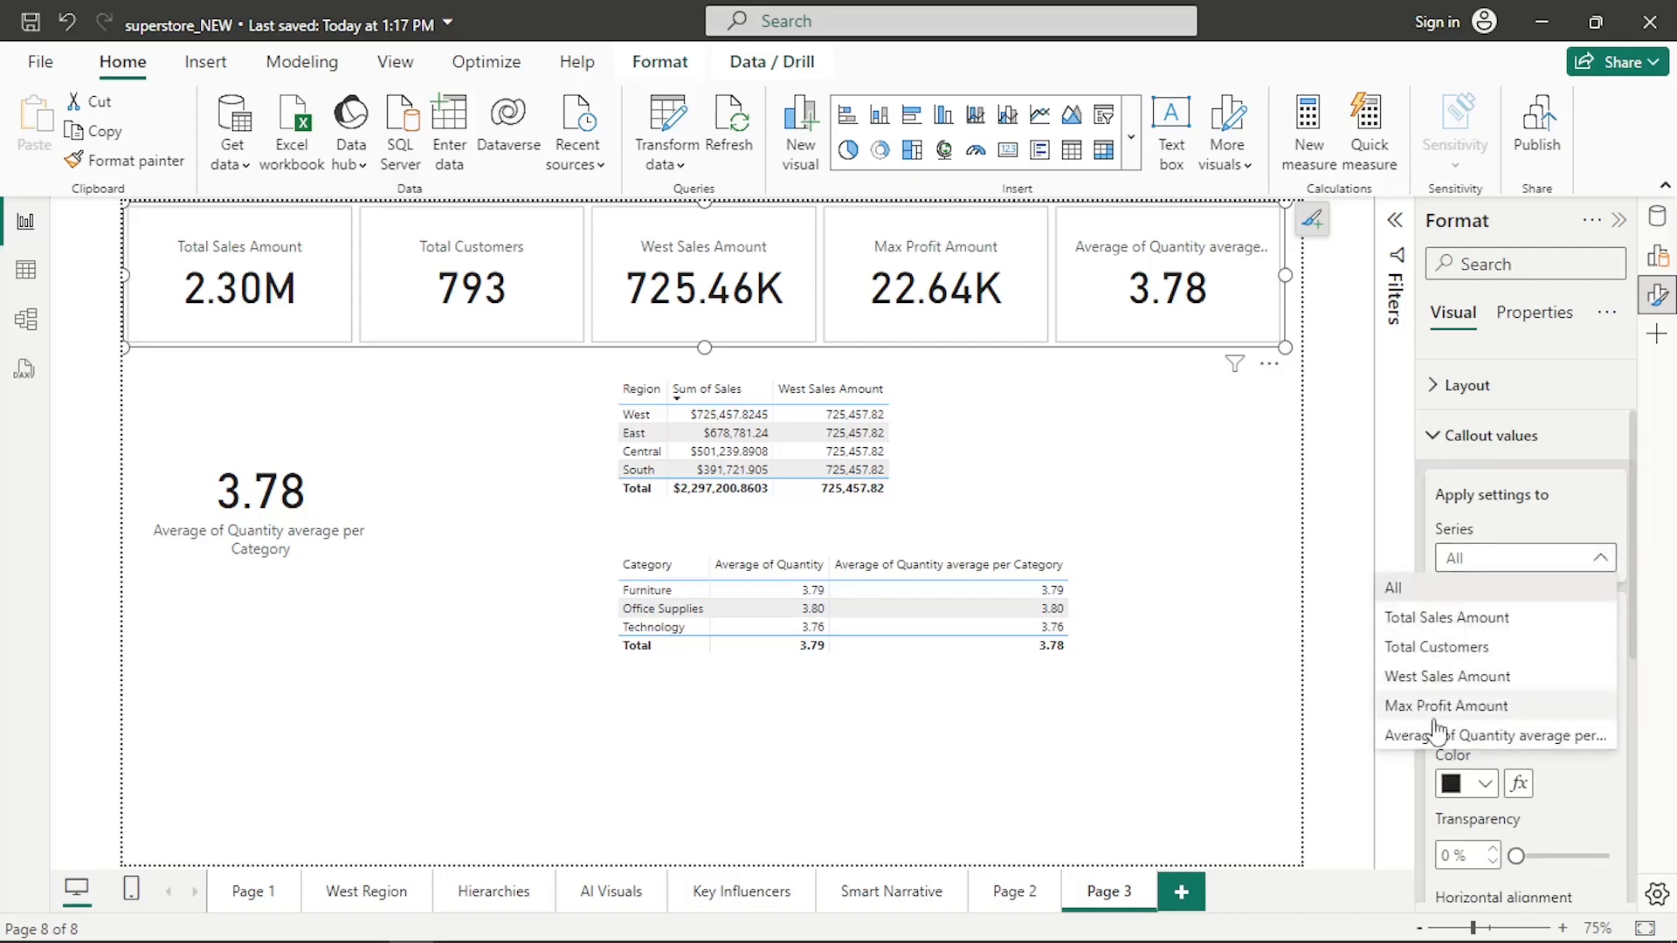
{"action": "left_click", "coordinate": [1440, 441]}
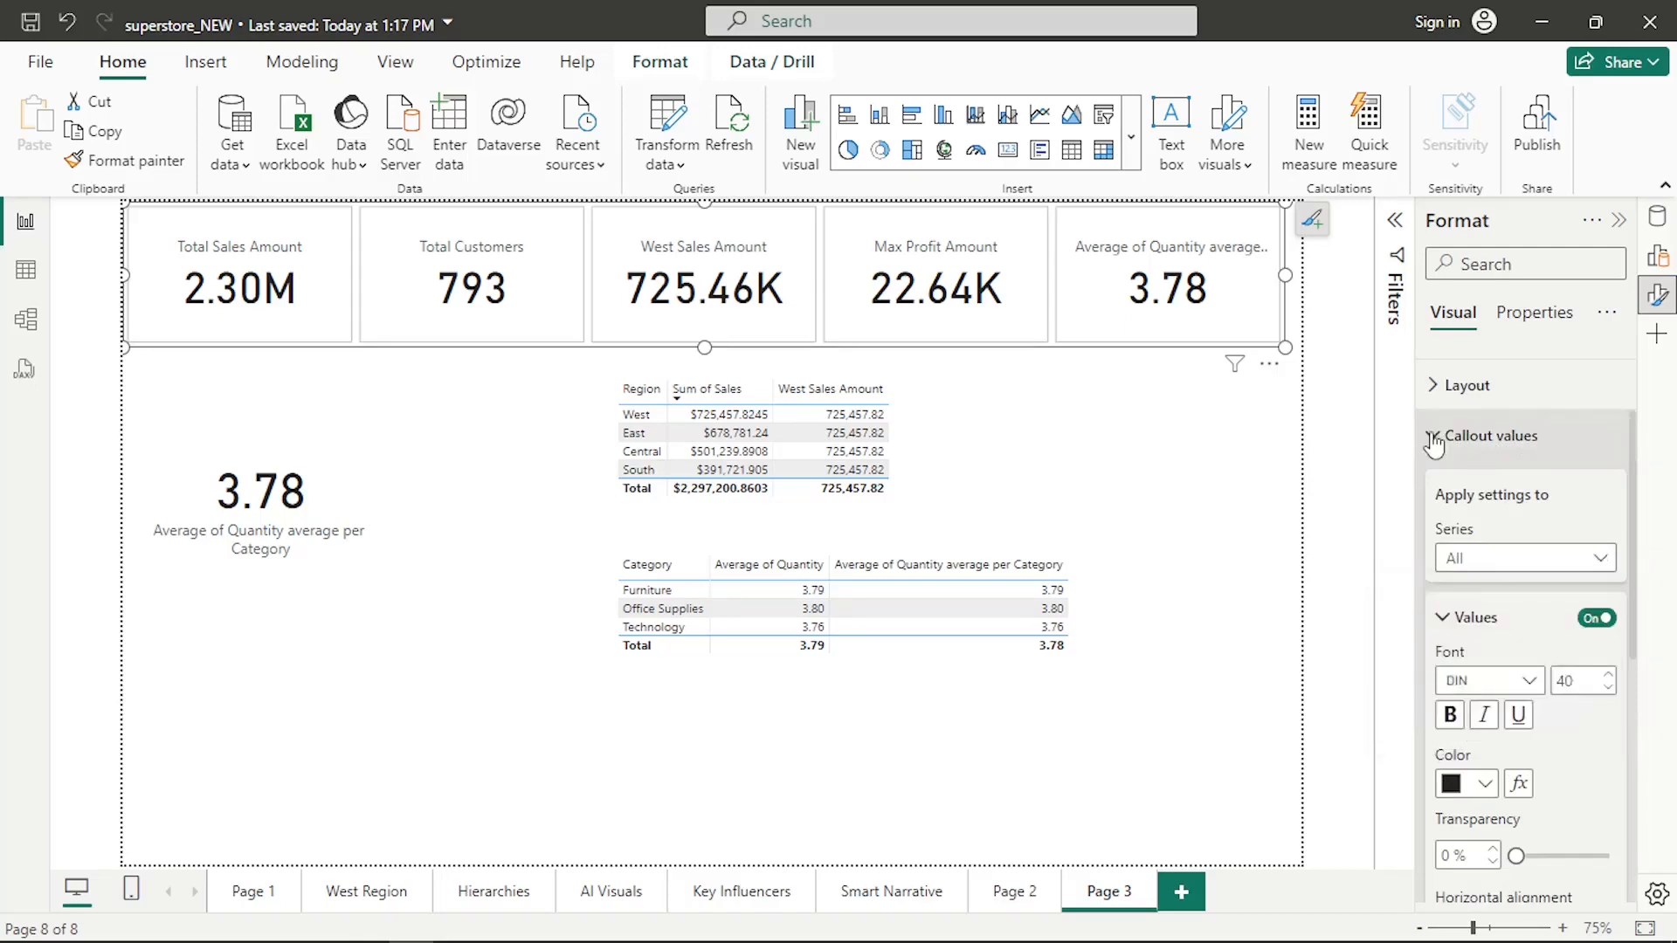
{"action": "left_click", "coordinate": [1438, 437]}
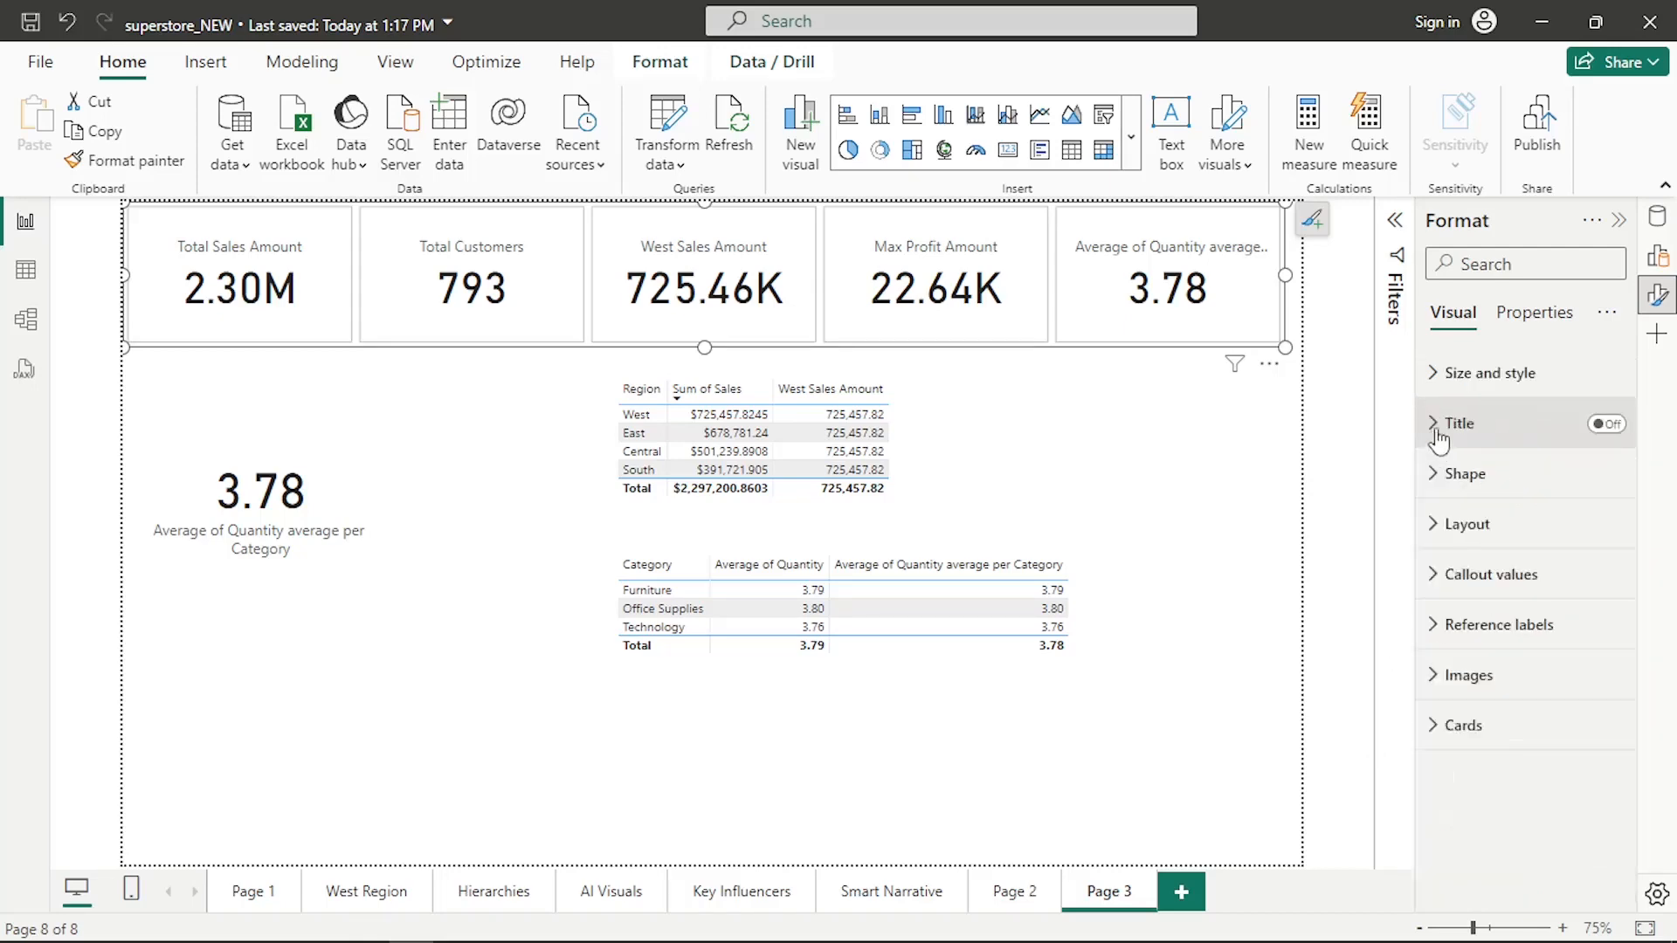
Examine the card visual's reference label settings, including the series selection, added data label and divider options.
{"action": "left_click", "coordinate": [1430, 626]}
{"action": "scroll", "coordinate": [1533, 583], "scroll_direction": "down", "scroll_amount": 5}
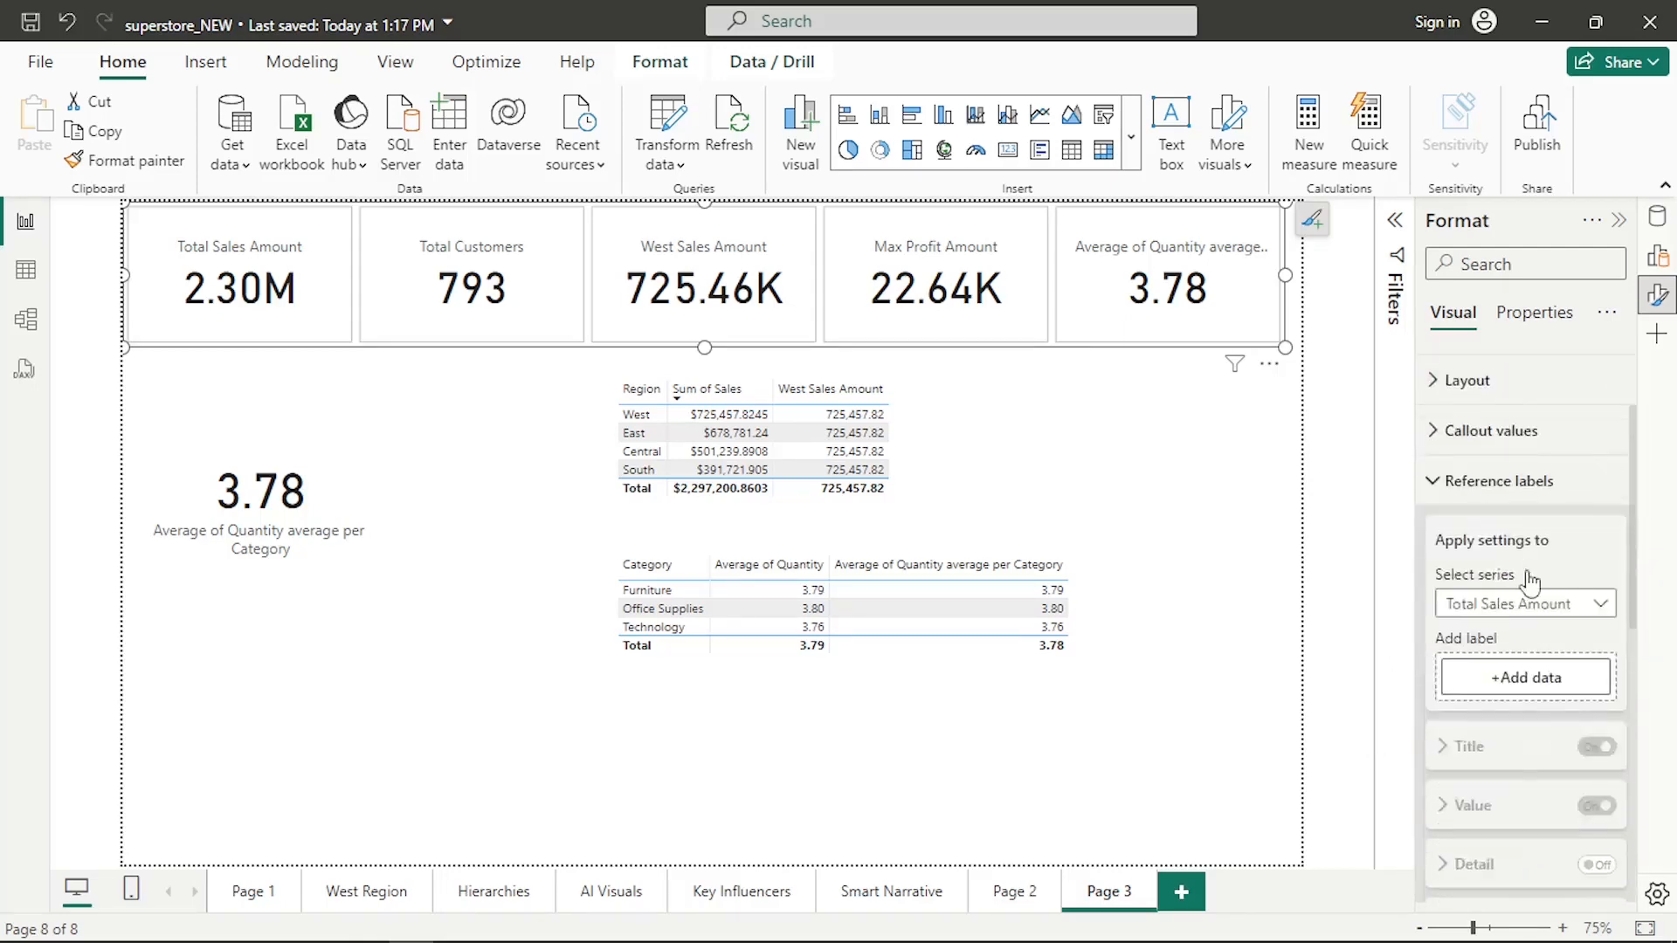
{"action": "scroll", "coordinate": [1530, 581], "scroll_direction": "down", "scroll_amount": 3}
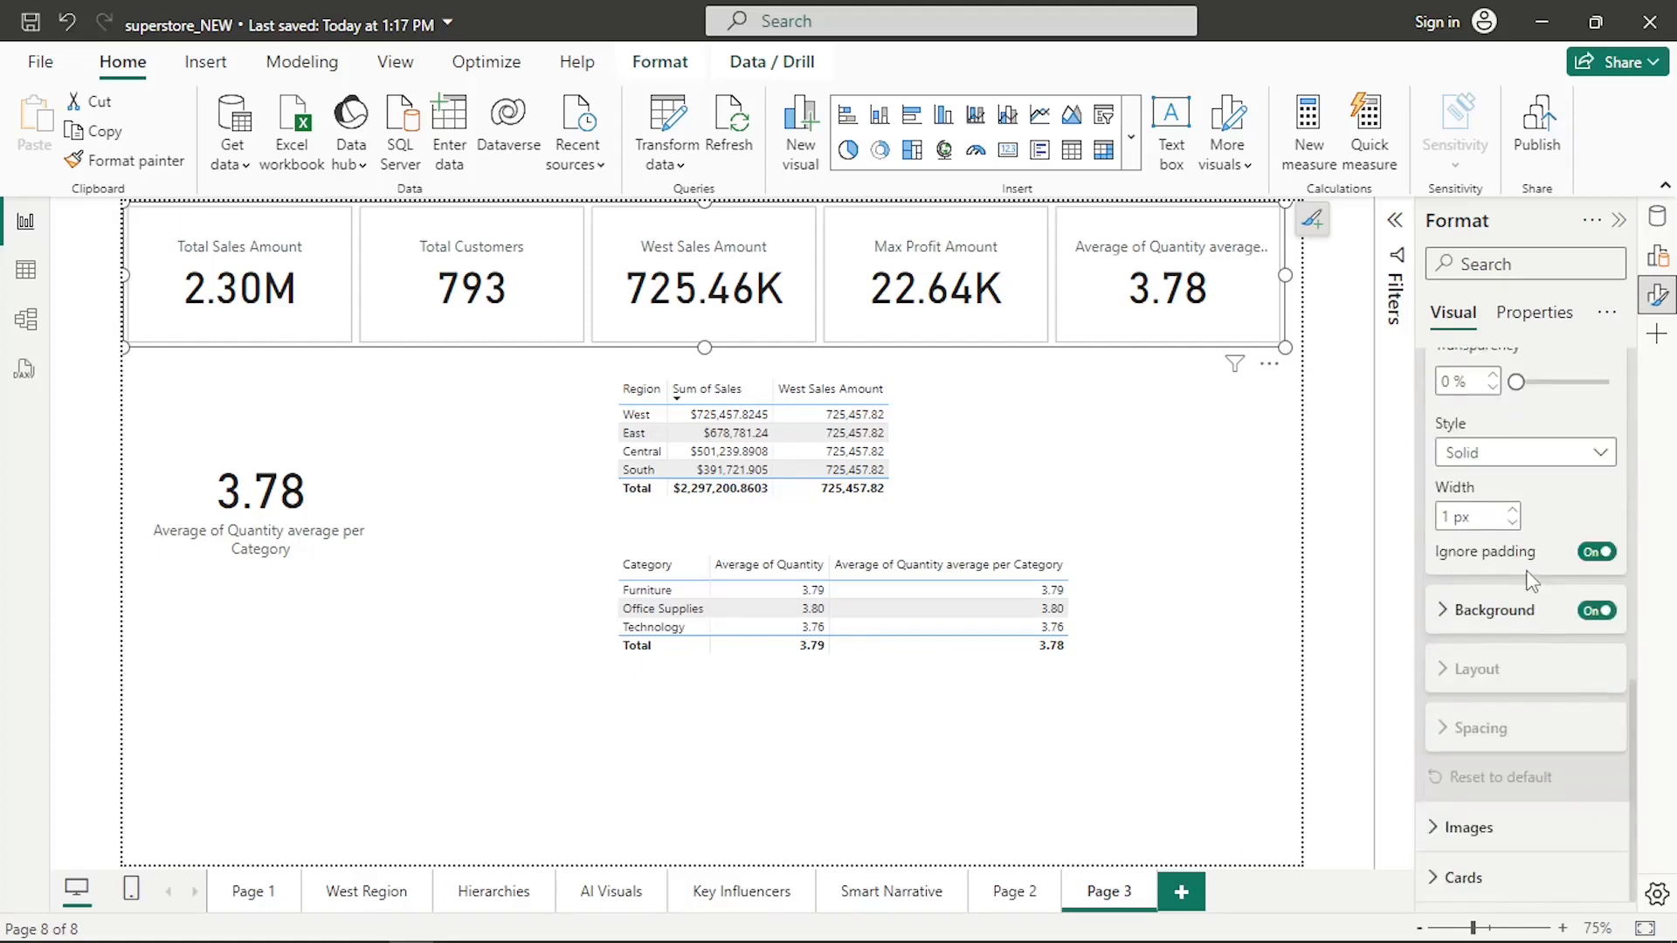
{"action": "scroll", "coordinate": [1531, 581], "scroll_direction": "up", "scroll_amount": 5}
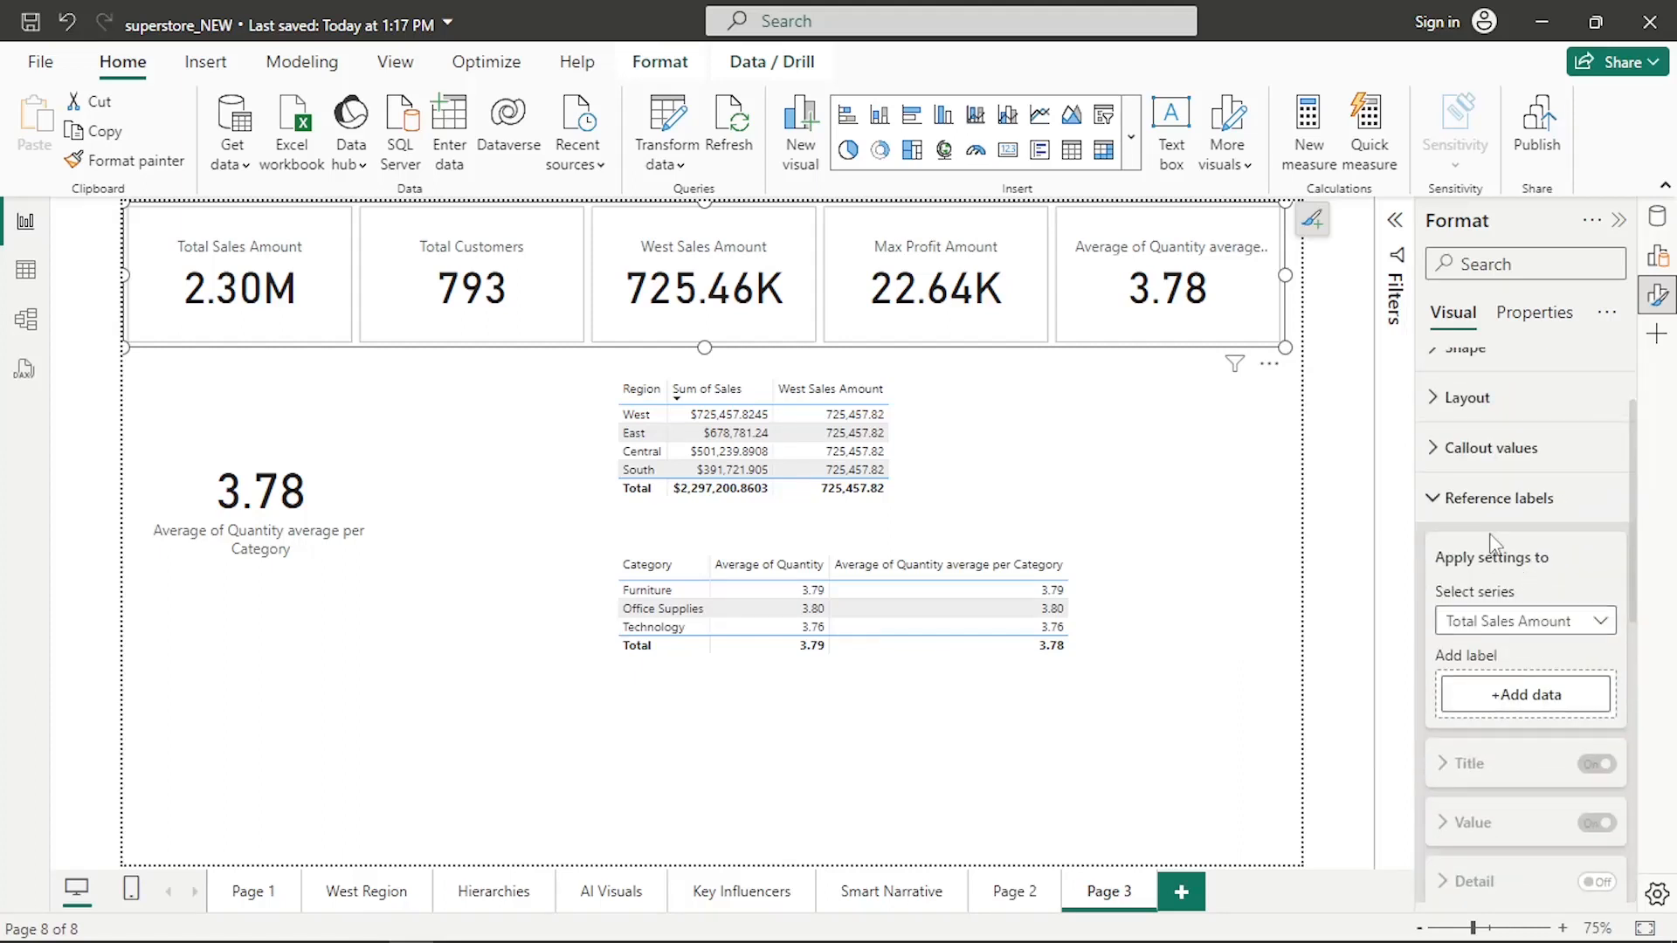
{"action": "scroll", "coordinate": [1493, 542], "scroll_direction": "up", "scroll_amount": 1}
{"action": "scroll", "coordinate": [1496, 542], "scroll_direction": "down", "scroll_amount": 3}
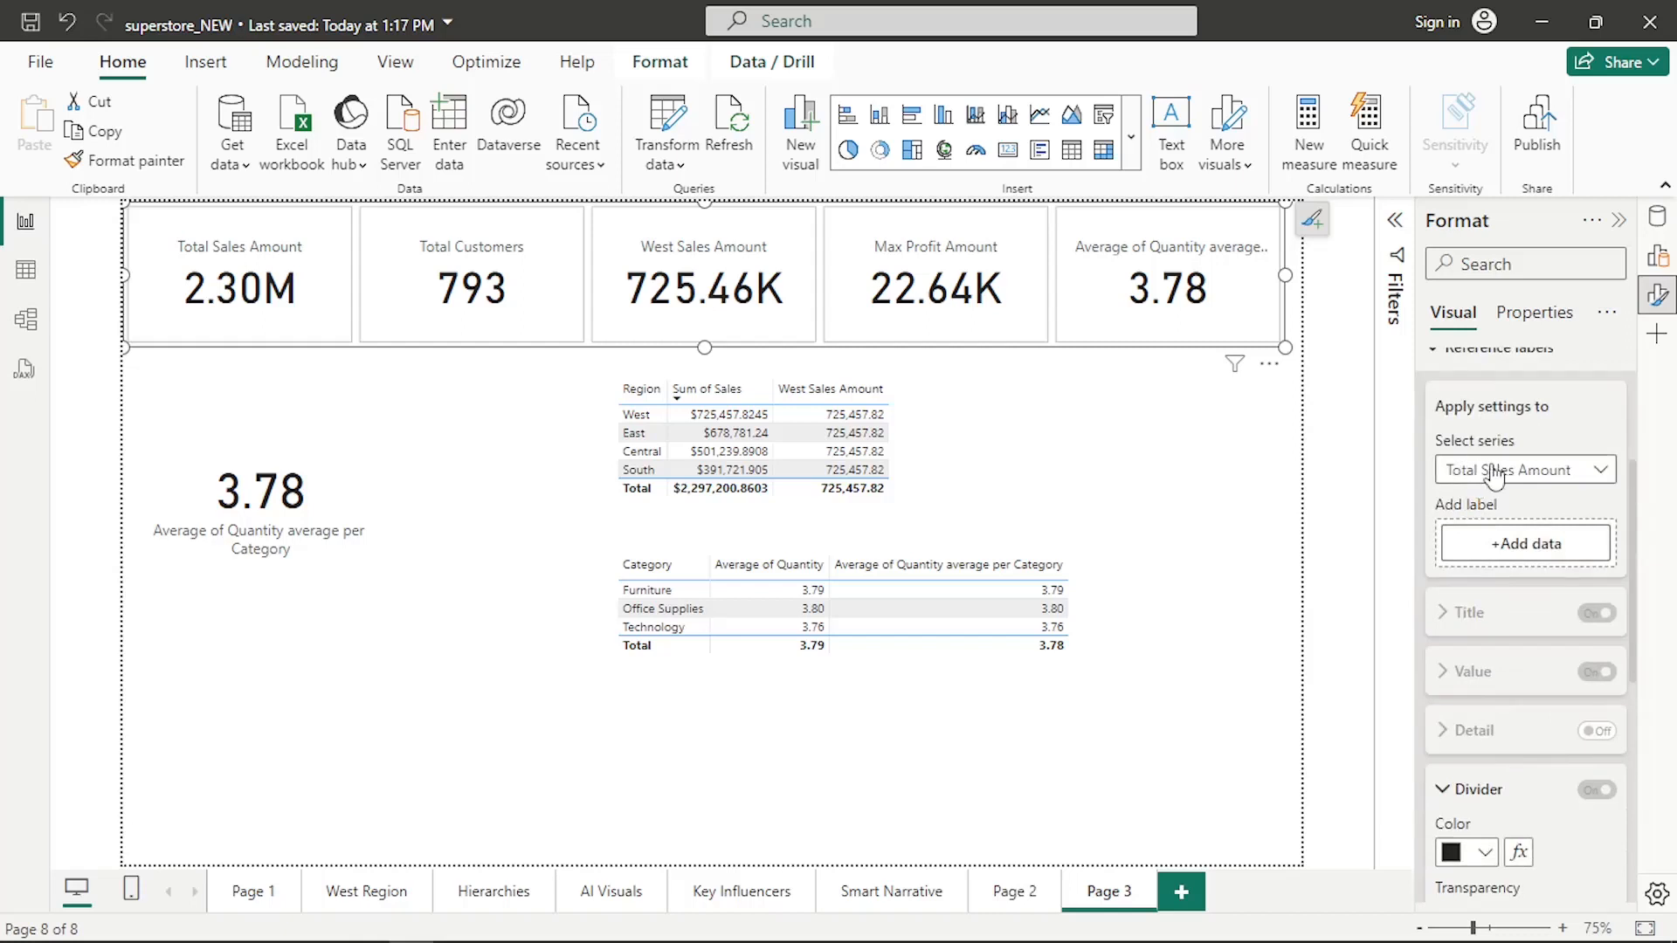
{"action": "scroll", "coordinate": [1496, 476], "scroll_direction": "up", "scroll_amount": 1}
{"action": "left_click", "coordinate": [1438, 491]}
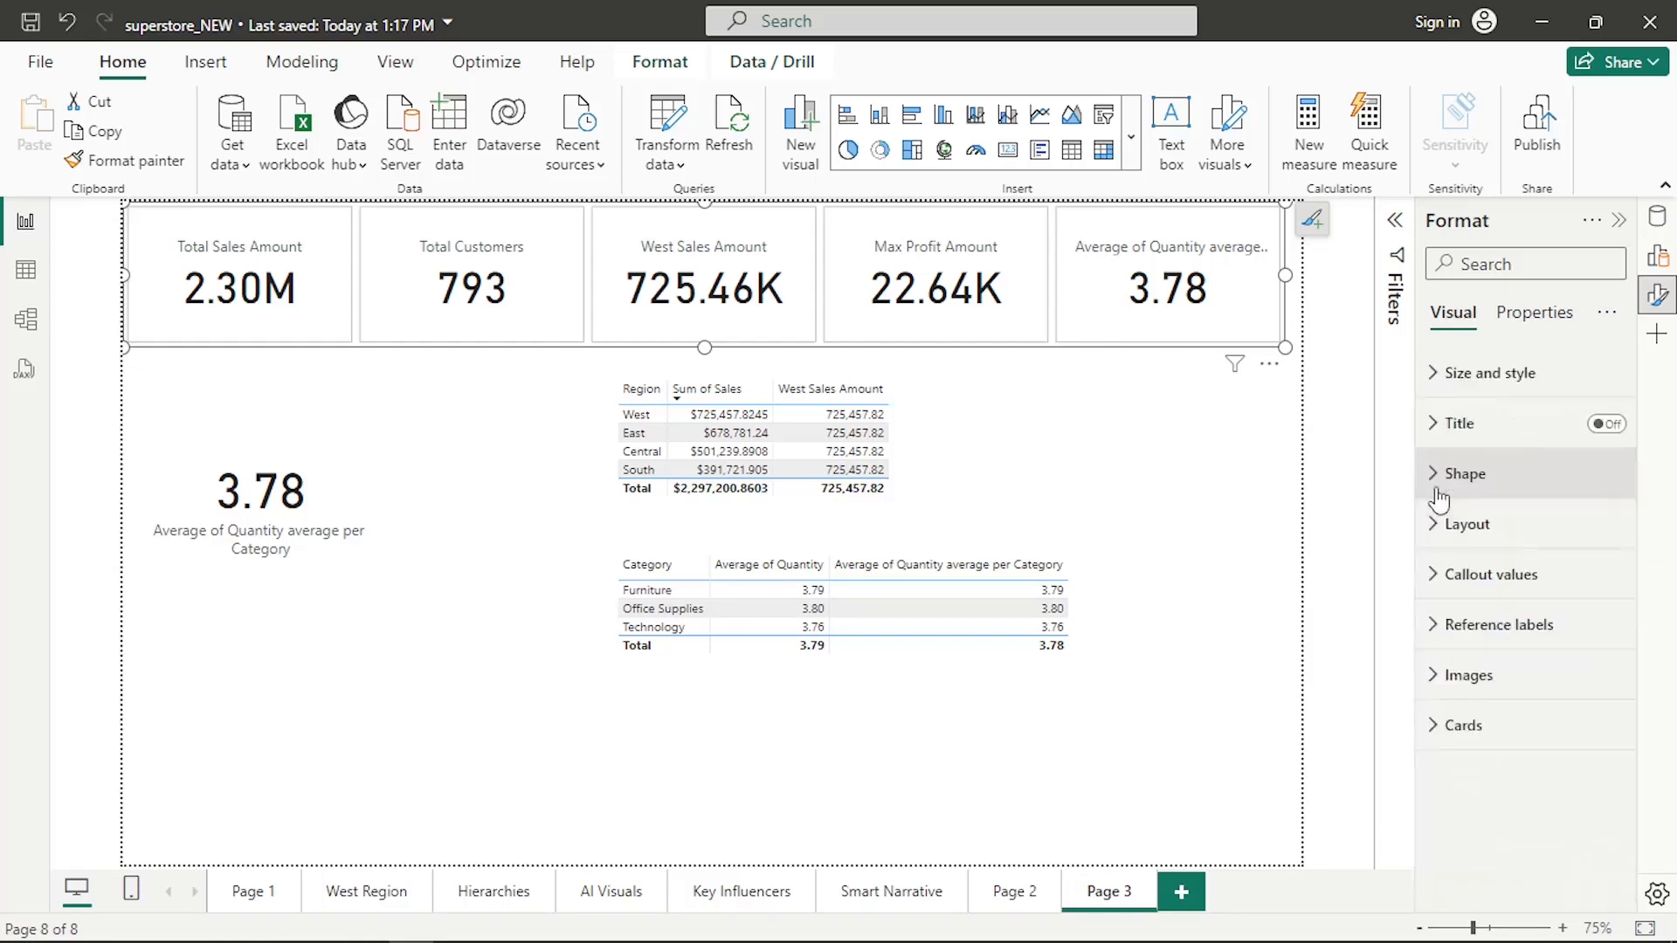
Turn on the shadow and the accent bar for all cards in the card visual.
{"action": "left_click", "coordinate": [1439, 727]}
{"action": "scroll", "coordinate": [1444, 650], "scroll_direction": "down", "scroll_amount": 5}
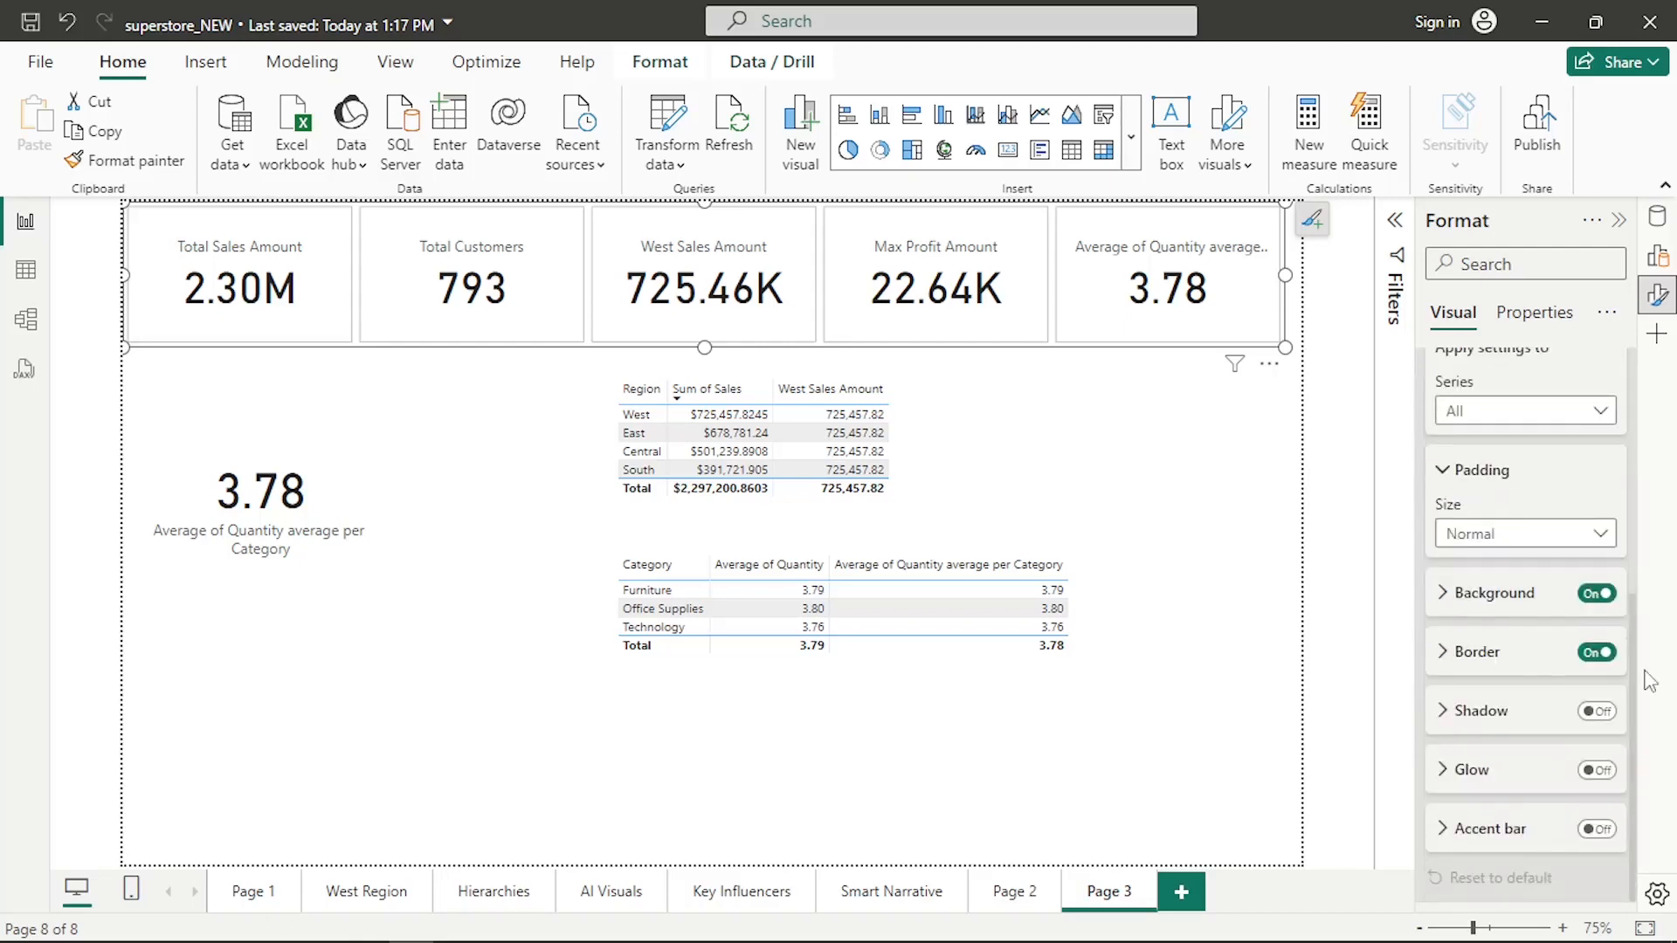
{"action": "left_click", "coordinate": [1592, 714]}
{"action": "left_click", "coordinate": [1595, 832]}
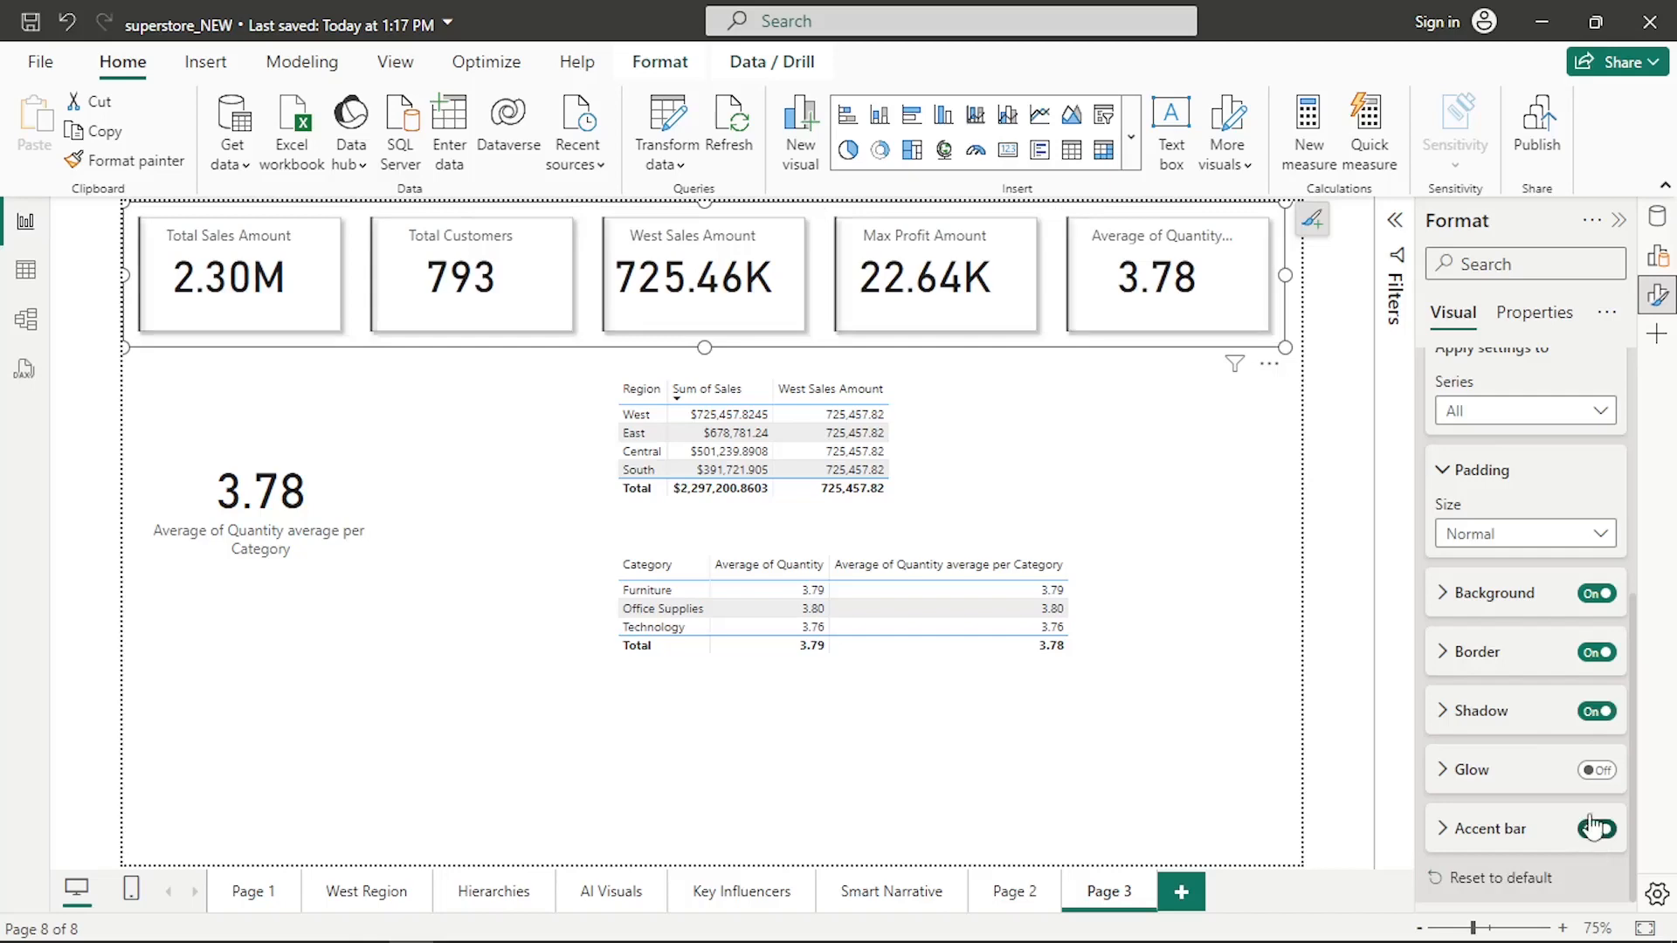
Place the cards' accent bar at the Bottom and set its width to 3 px.
{"action": "left_click", "coordinate": [1443, 830]}
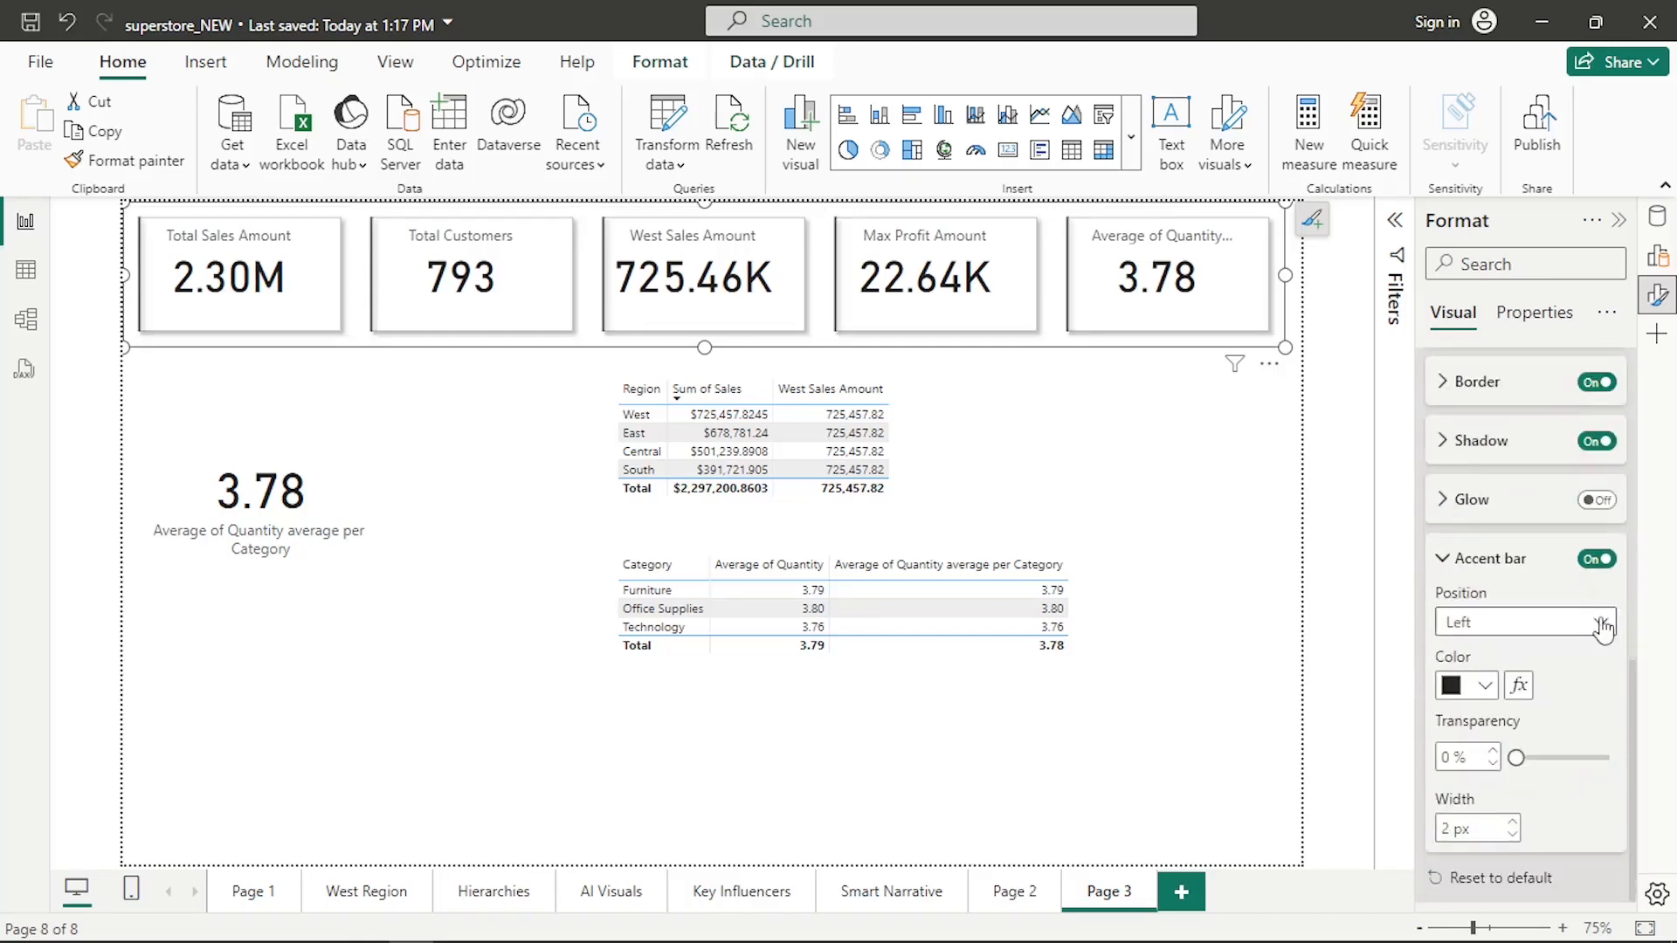
{"action": "left_click", "coordinate": [1603, 625]}
{"action": "left_click", "coordinate": [1537, 712]}
{"action": "left_click", "coordinate": [1512, 822]}
{"action": "left_click", "coordinate": [1514, 825]}
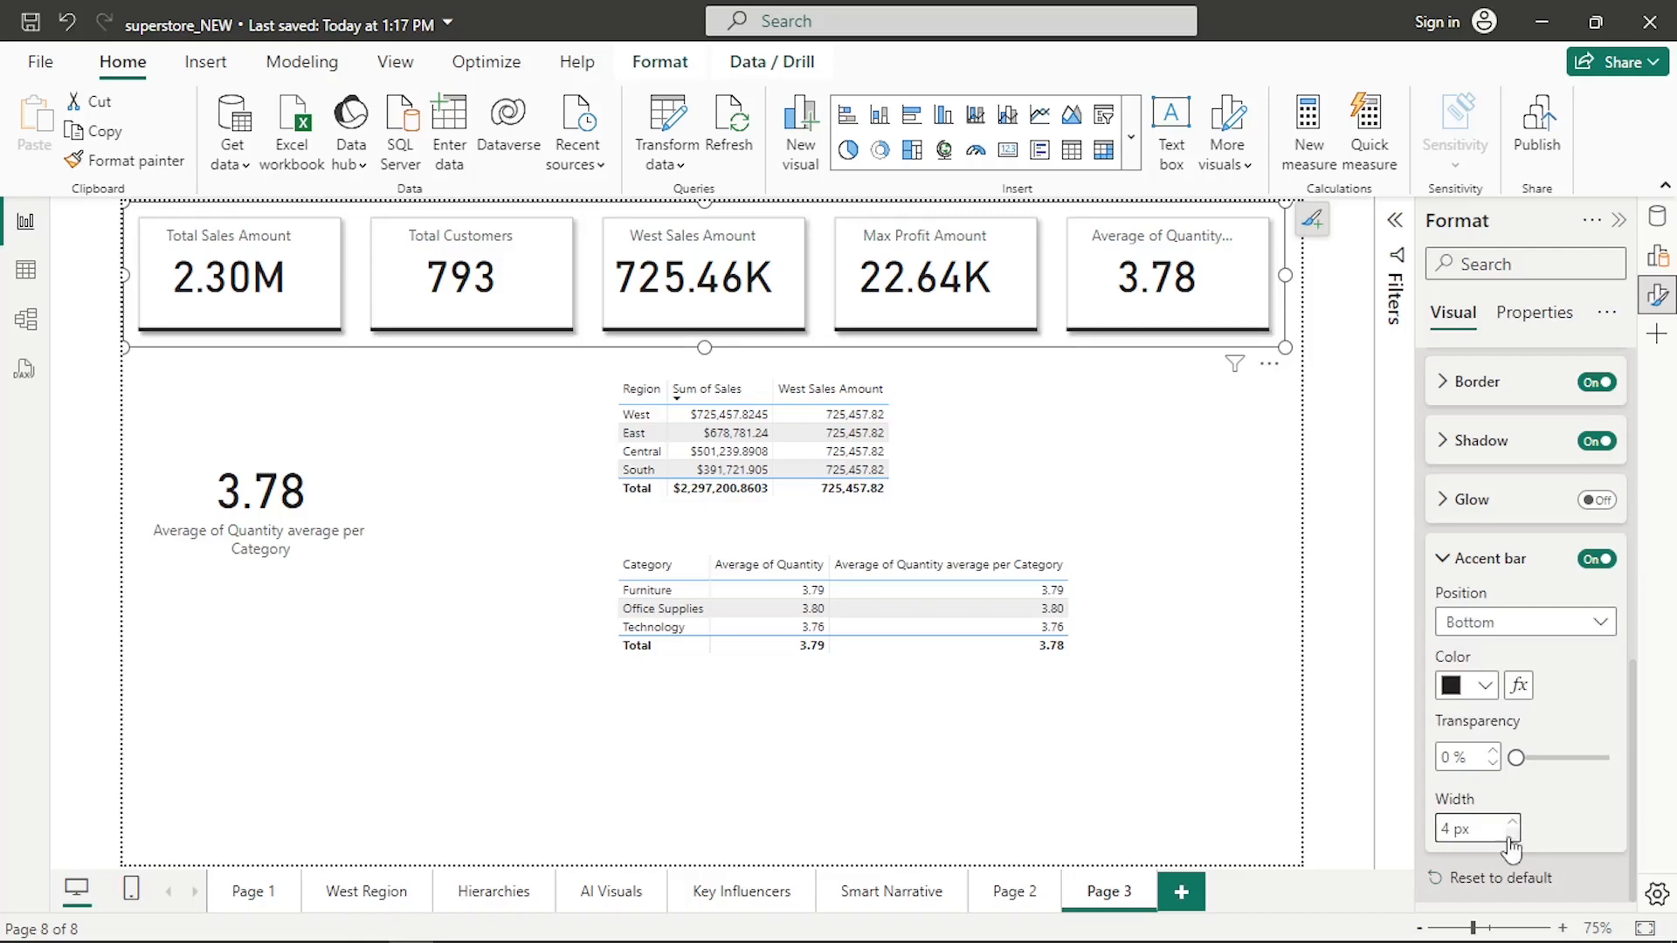
{"action": "left_click", "coordinate": [1511, 837]}
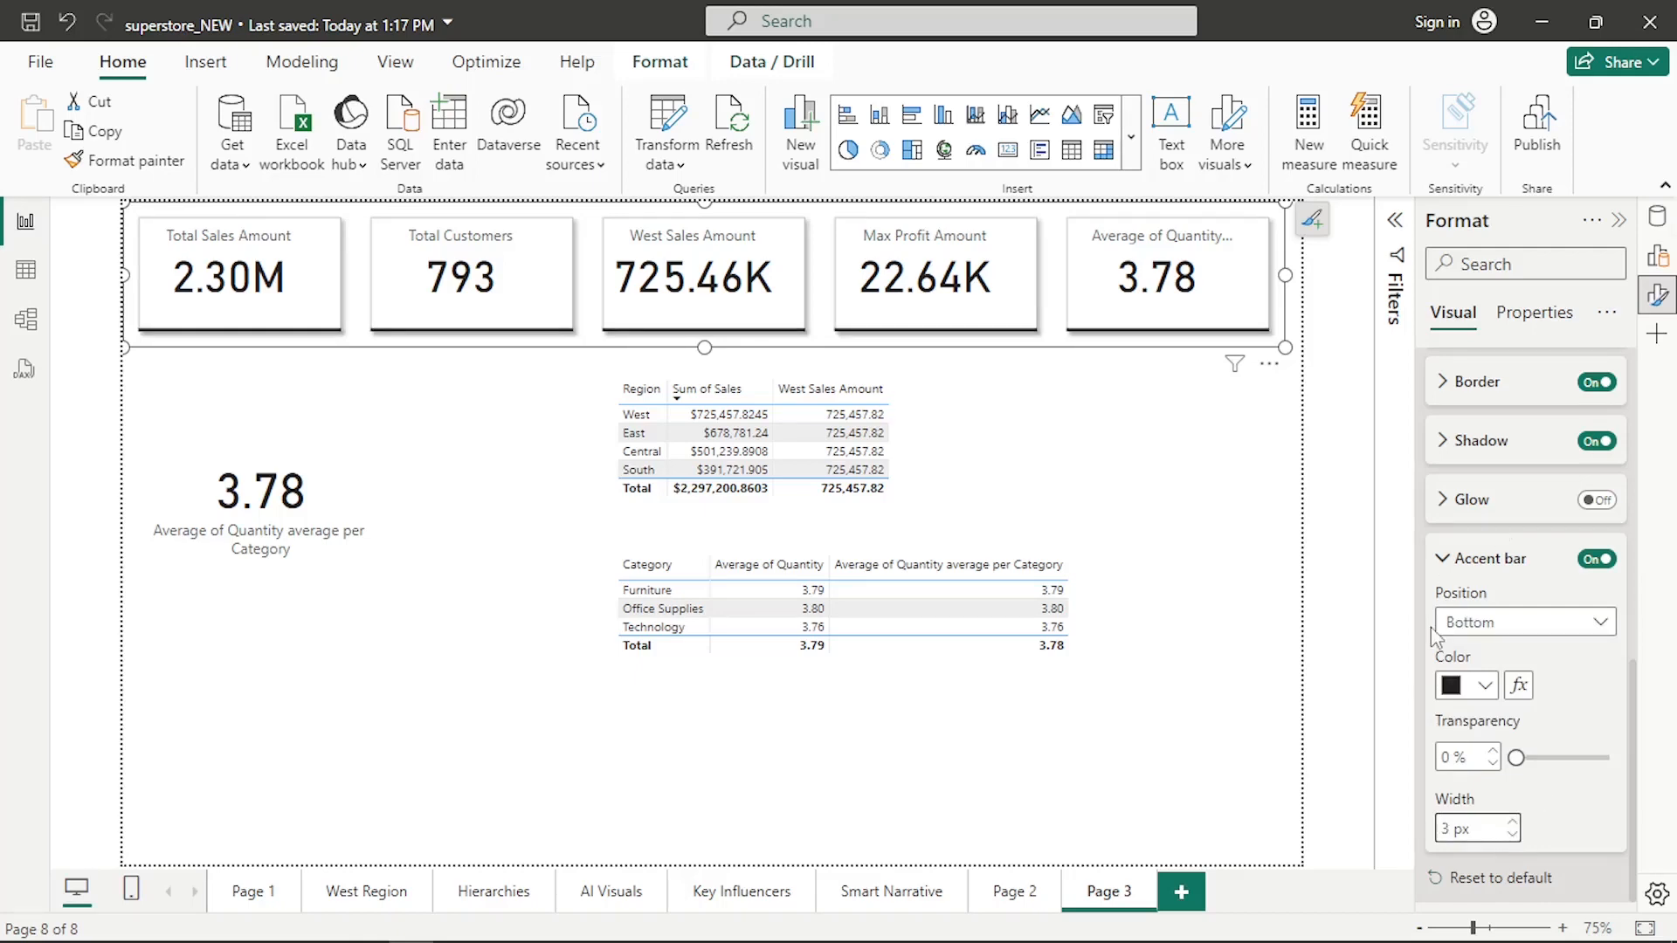
{"action": "left_click", "coordinate": [1456, 563]}
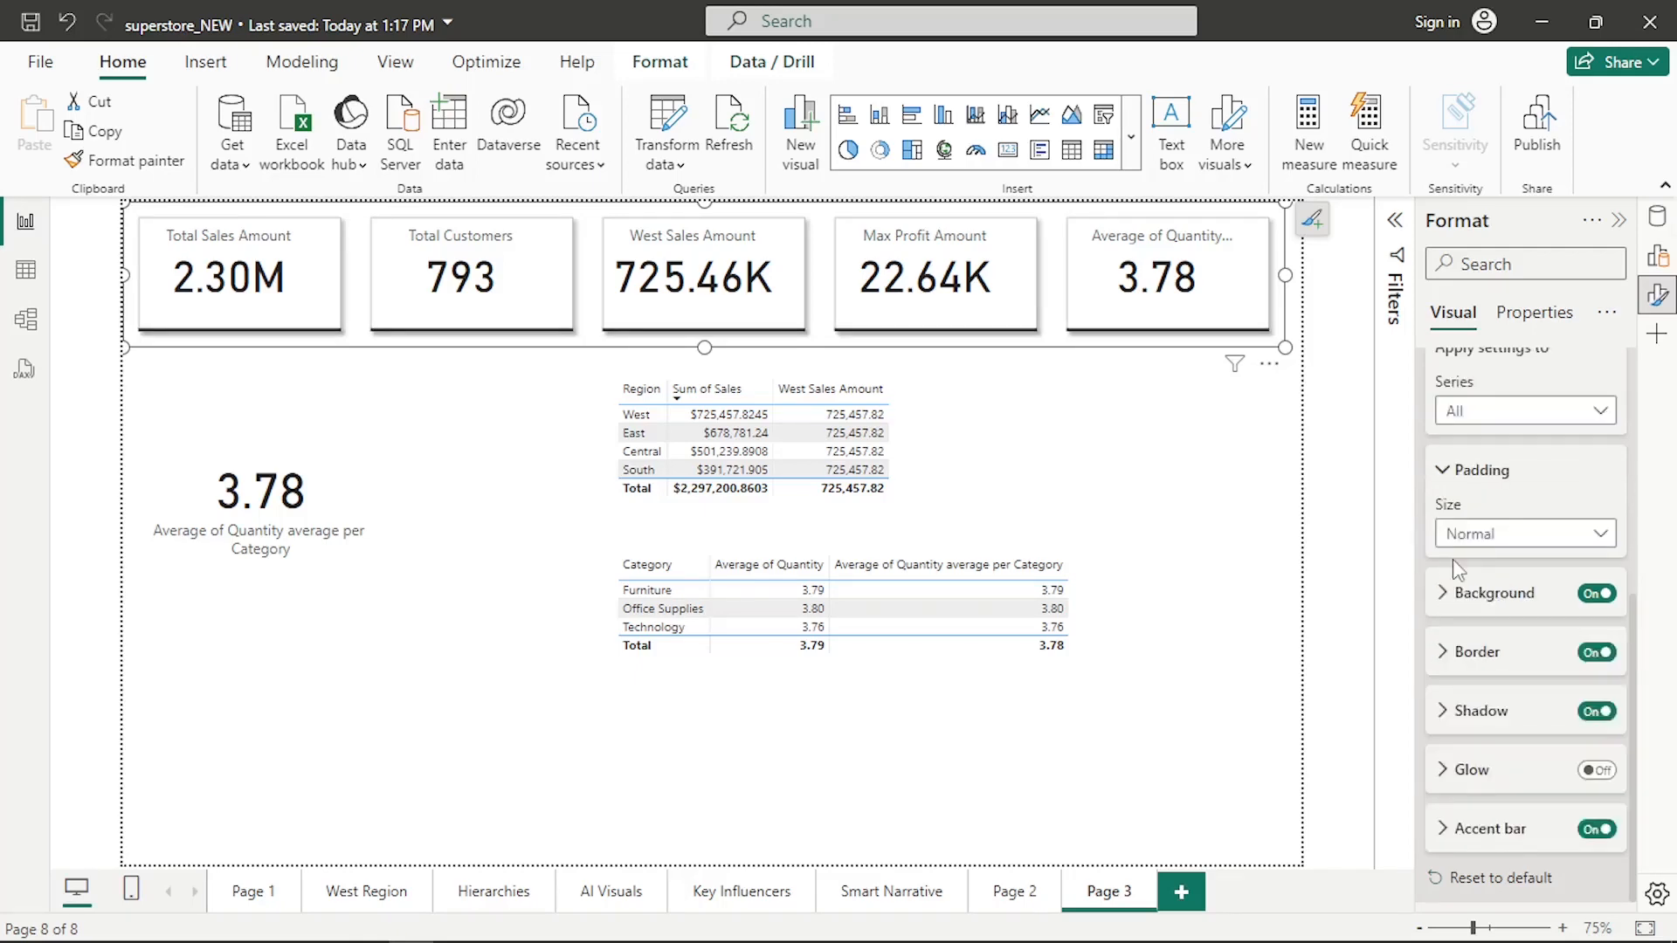
Turn off the border around all cards in the card visual.
{"action": "scroll", "coordinate": [1453, 559], "scroll_direction": "up", "scroll_amount": 5}
{"action": "scroll", "coordinate": [1476, 552], "scroll_direction": "down", "scroll_amount": 3}
{"action": "scroll", "coordinate": [1477, 552], "scroll_direction": "down", "scroll_amount": 2}
{"action": "left_click", "coordinate": [1595, 655]}
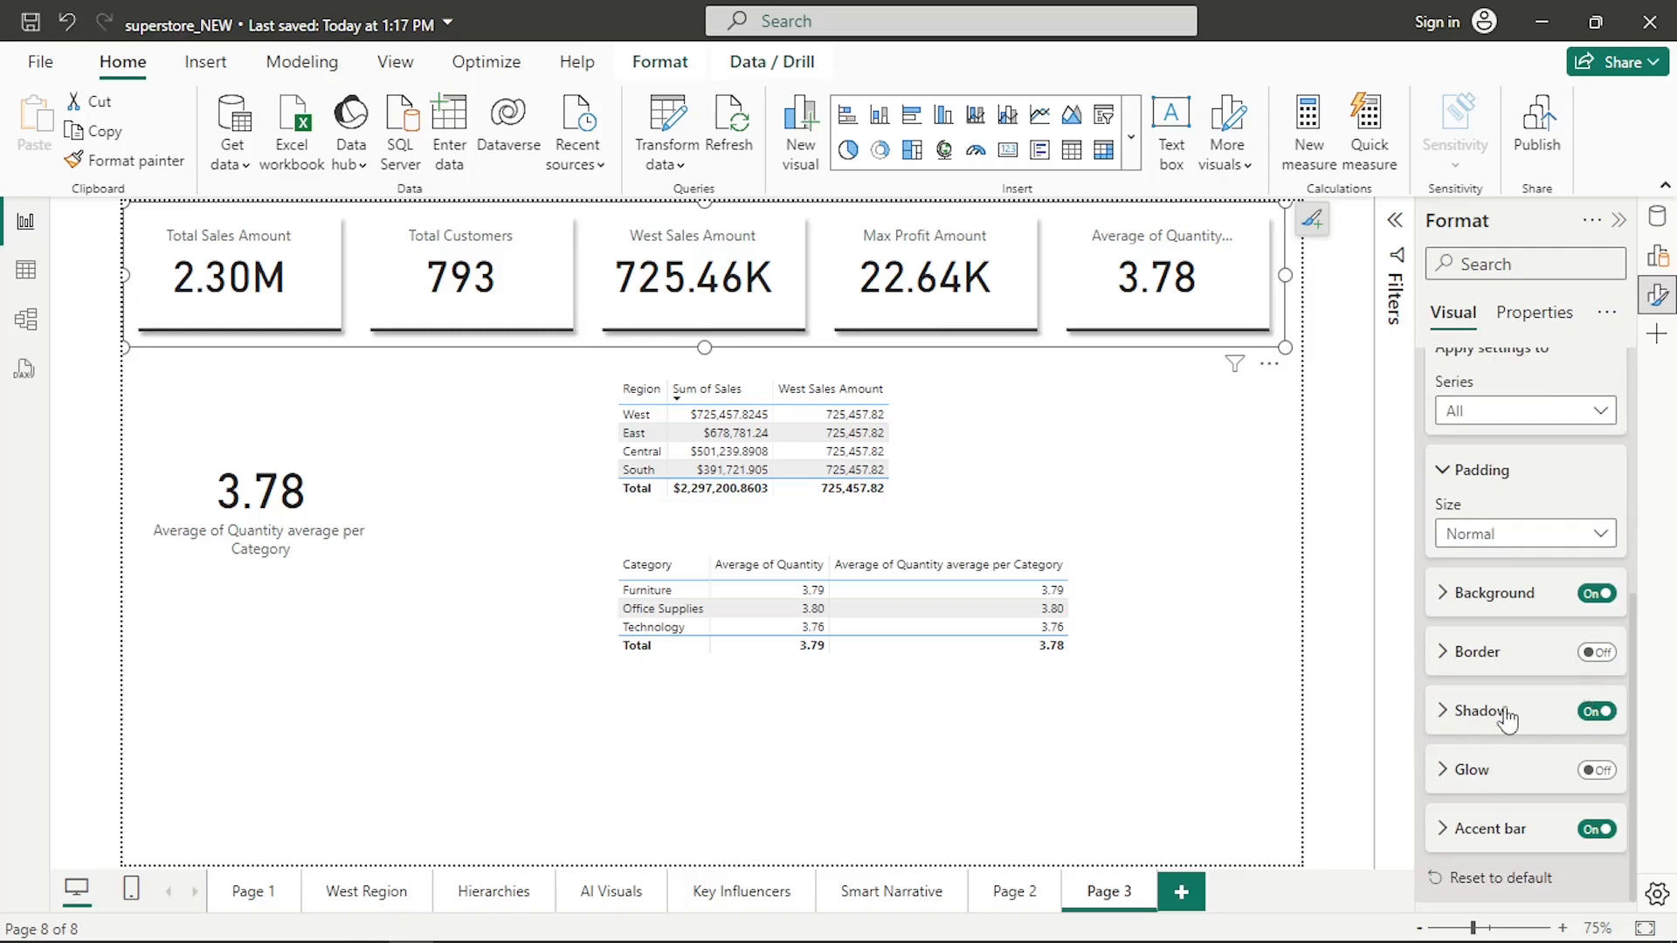
Toggle the cards' background off and back on to compare how they look without it.
{"action": "left_click", "coordinate": [1596, 594]}
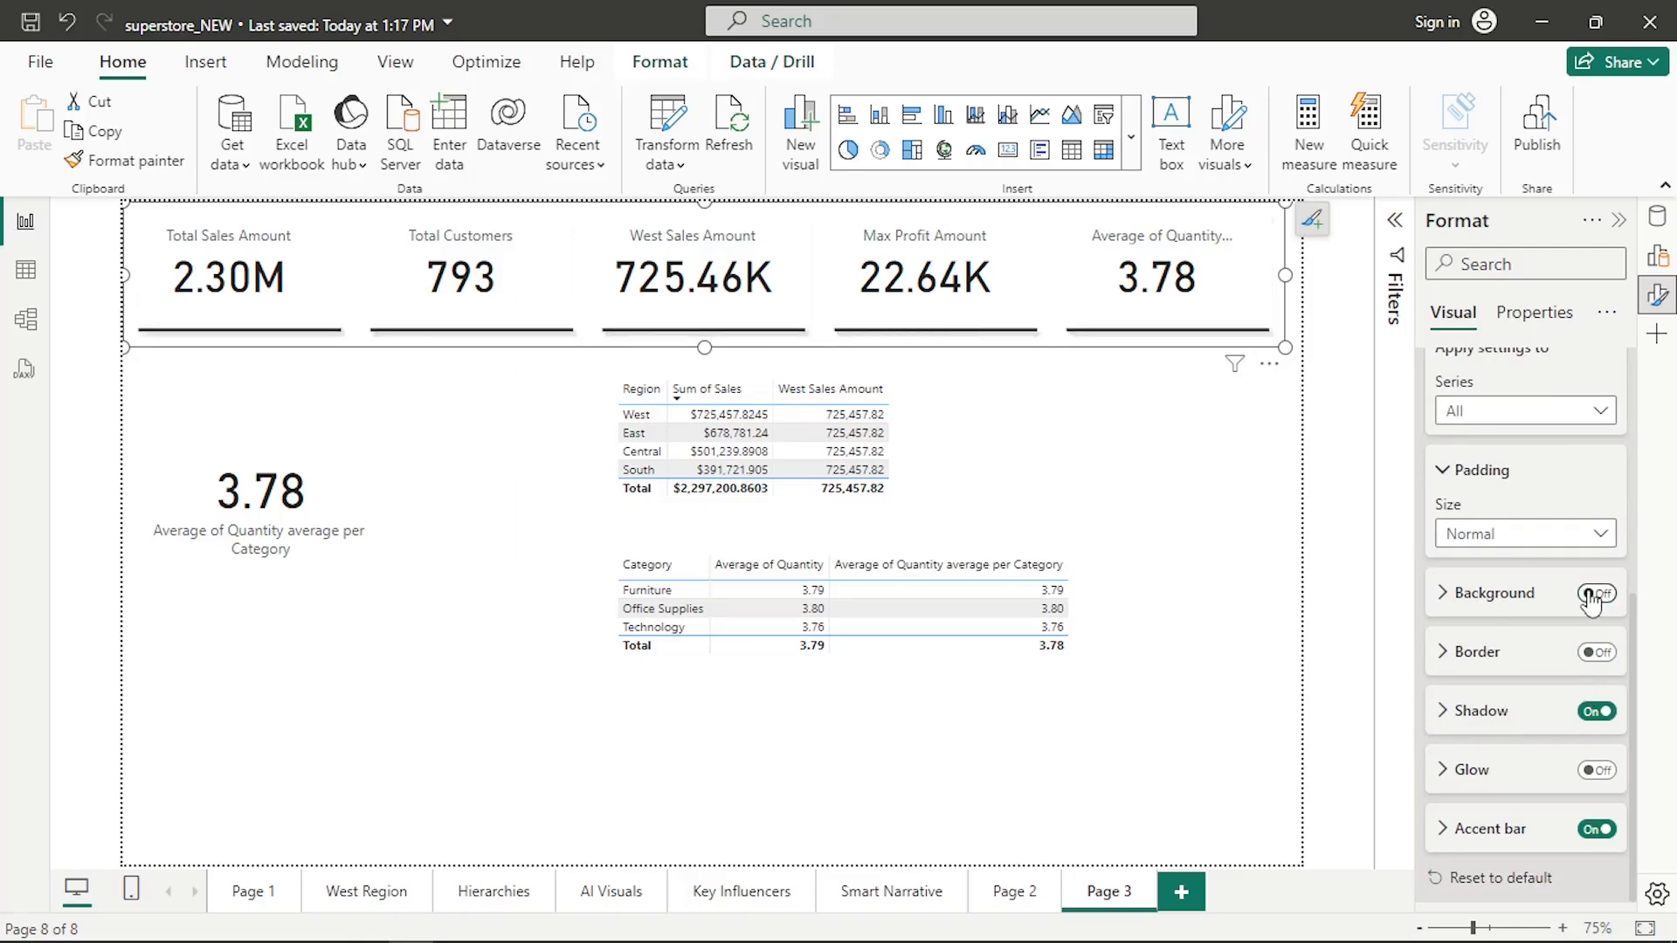
{"action": "left_click", "coordinate": [1591, 598]}
{"action": "left_click", "coordinate": [1592, 598]}
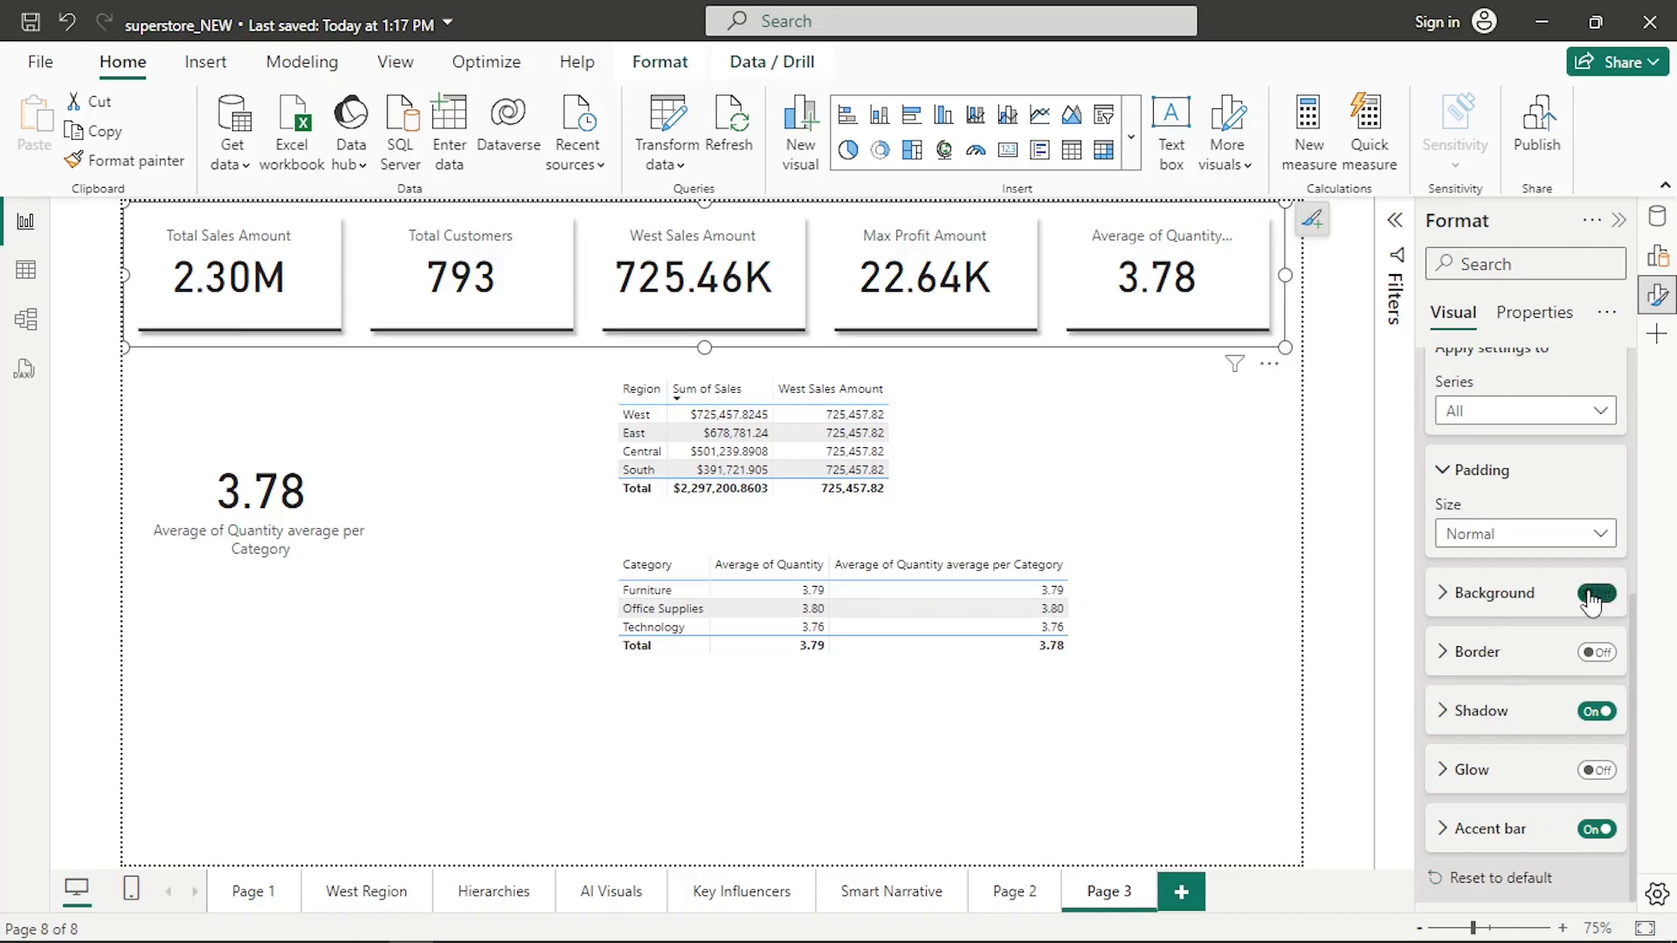
{"action": "left_click", "coordinate": [1591, 597]}
{"action": "scroll", "coordinate": [1588, 580], "scroll_direction": "up", "scroll_amount": 5}
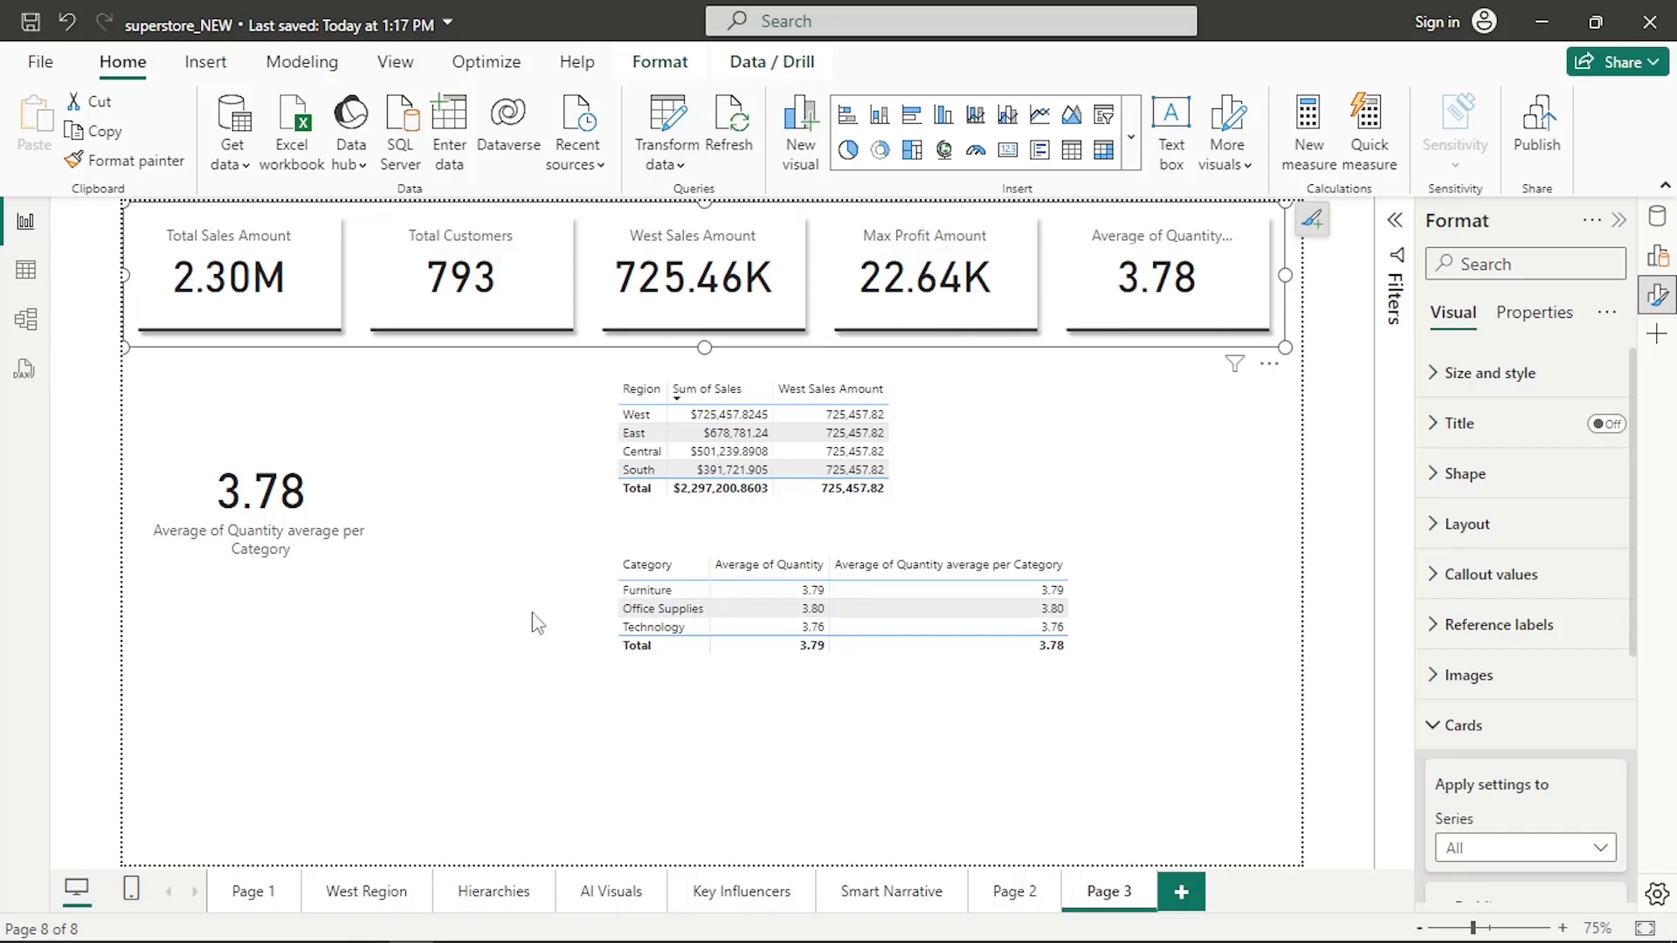
Move the Region sales table to the page's right edge below the cards and place the Category quantity table directly beneath it.
{"action": "left_click", "coordinate": [876, 511]}
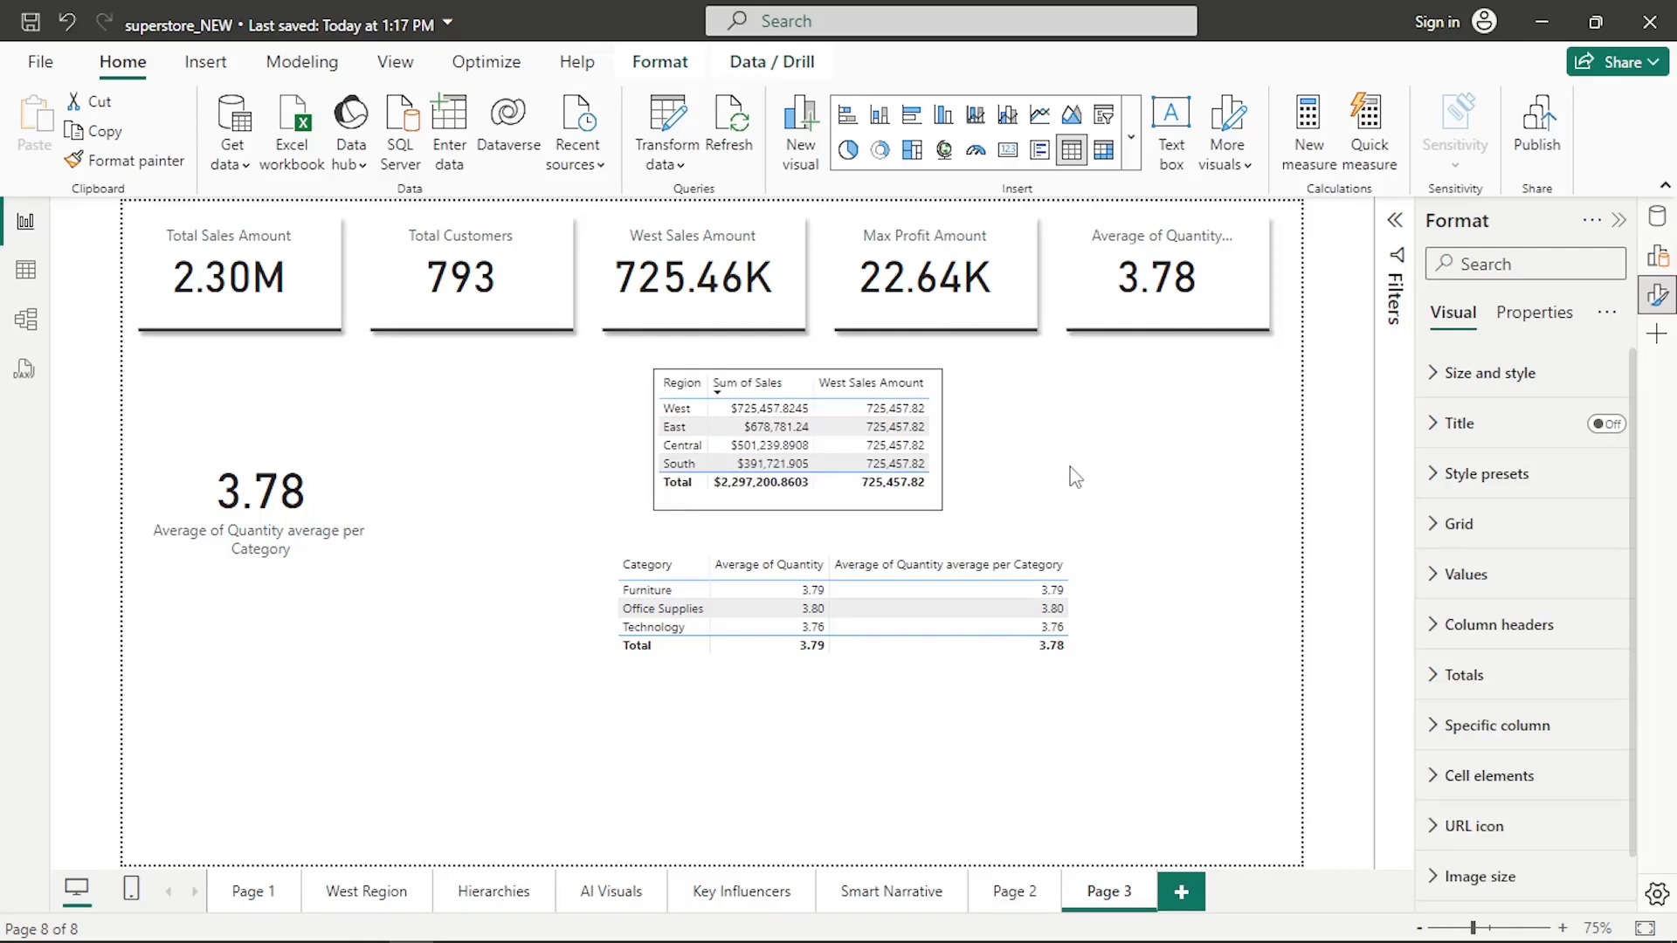
{"action": "left_click_drag", "start_coordinate": [933, 503], "coordinate": [1277, 486]}
{"action": "left_click_drag", "start_coordinate": [943, 681], "coordinate": [956, 634]}
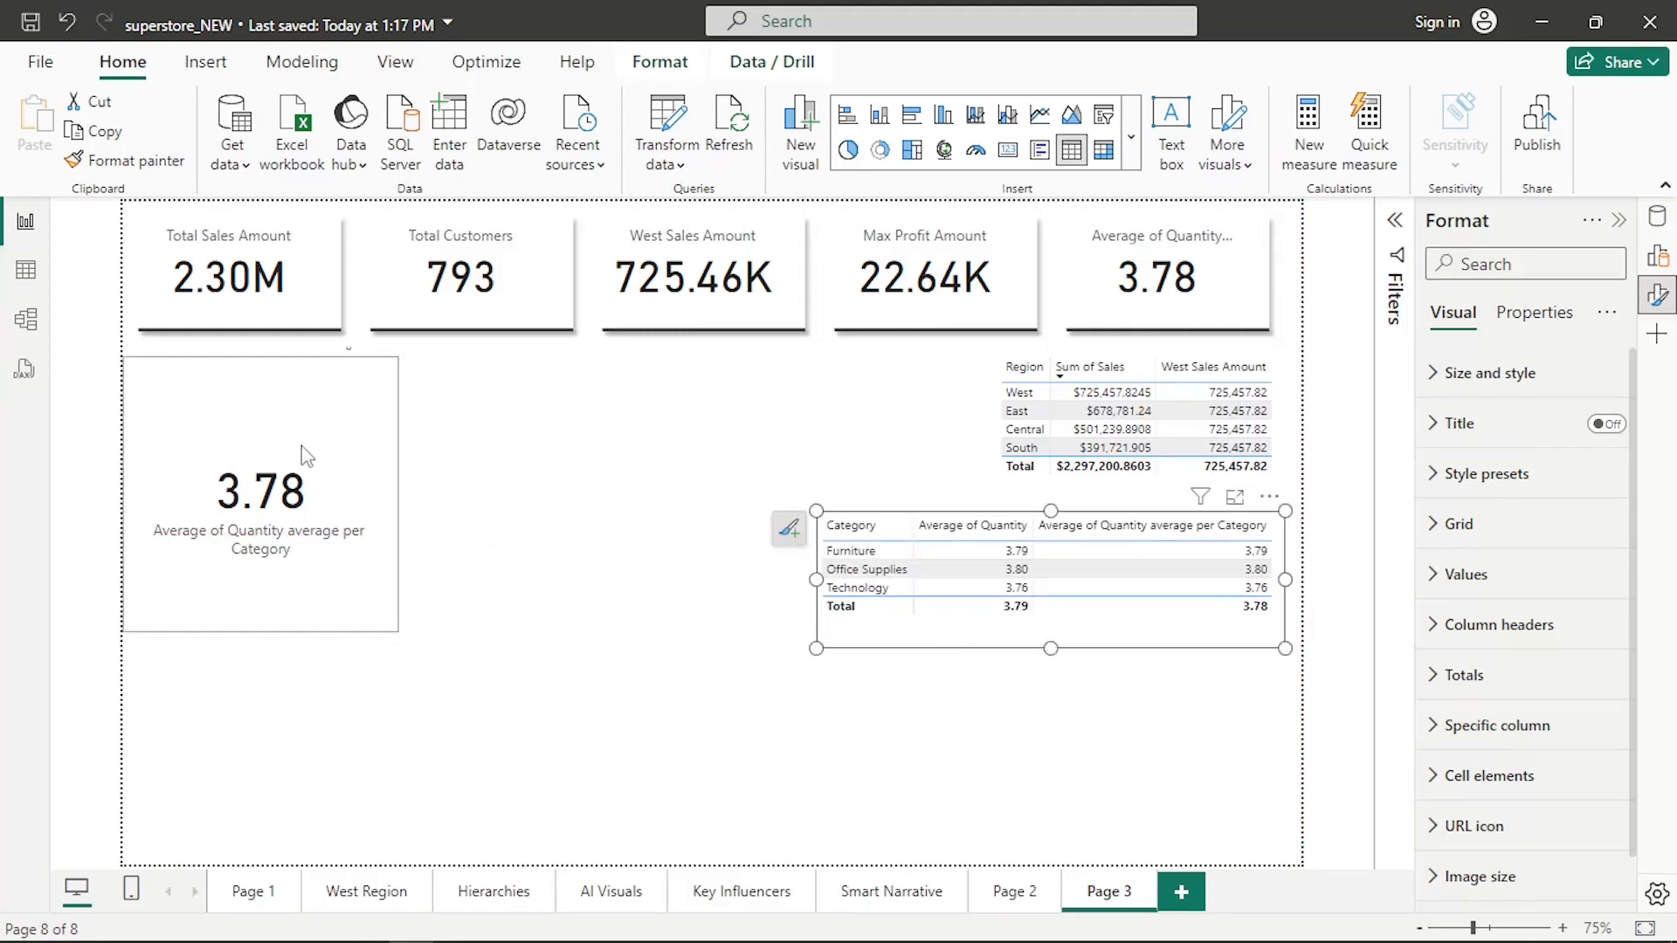
Delete the standalone card showing the average quantity per category.
{"action": "left_click", "coordinate": [306, 453]}
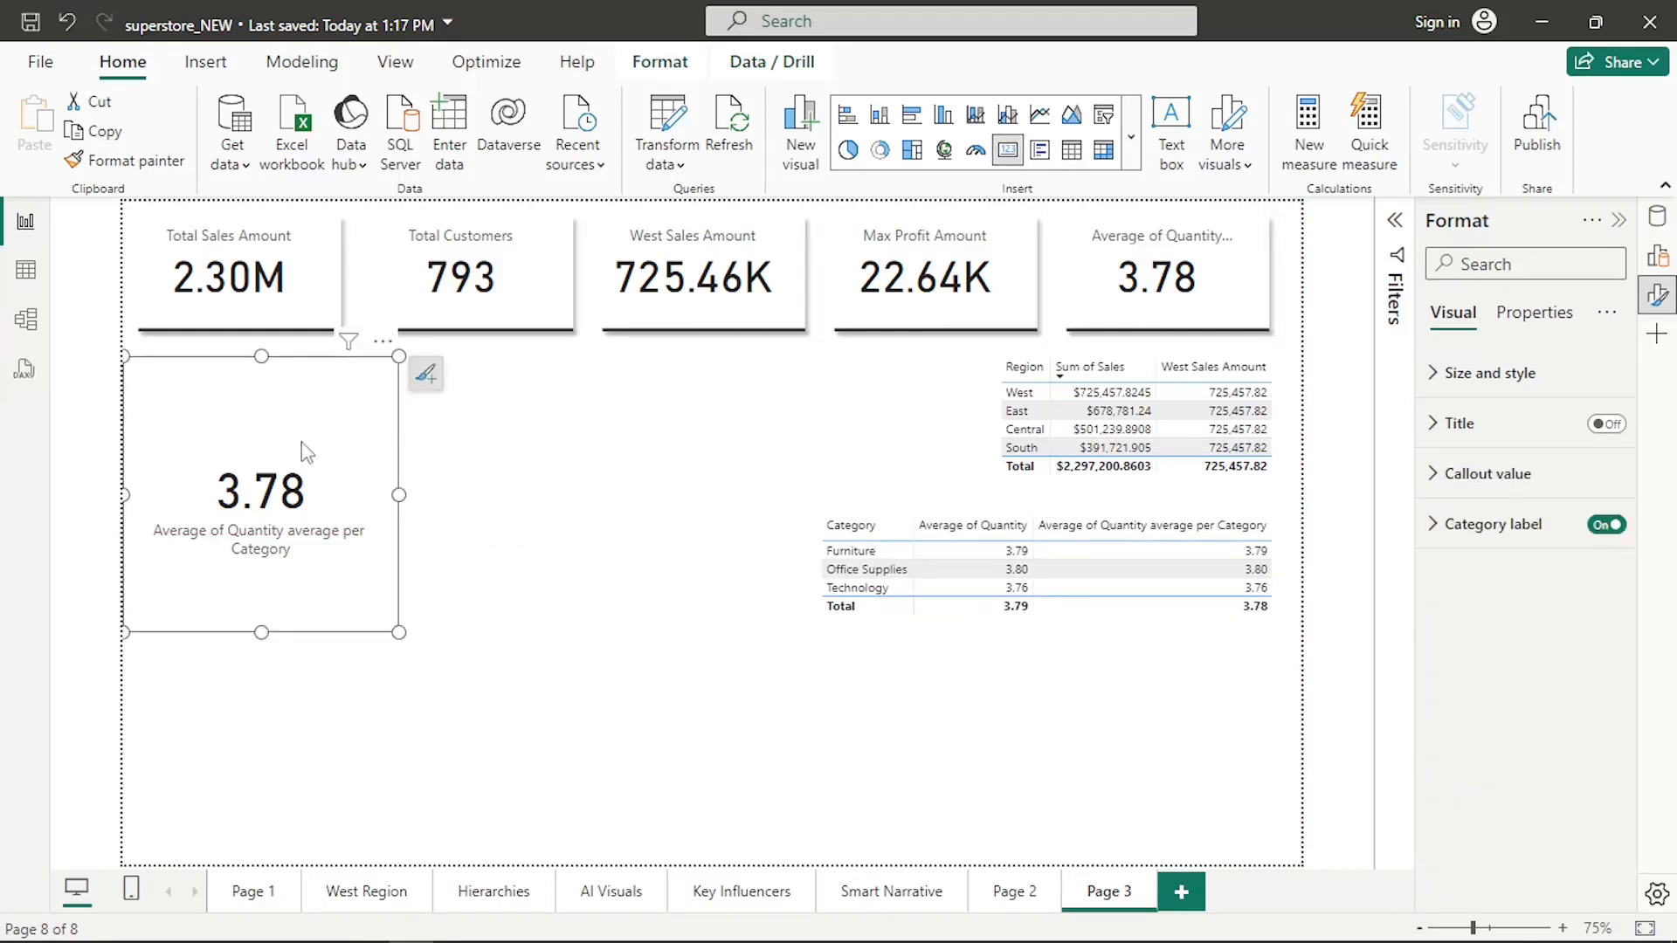
{"action": "key", "text": "Delete"}
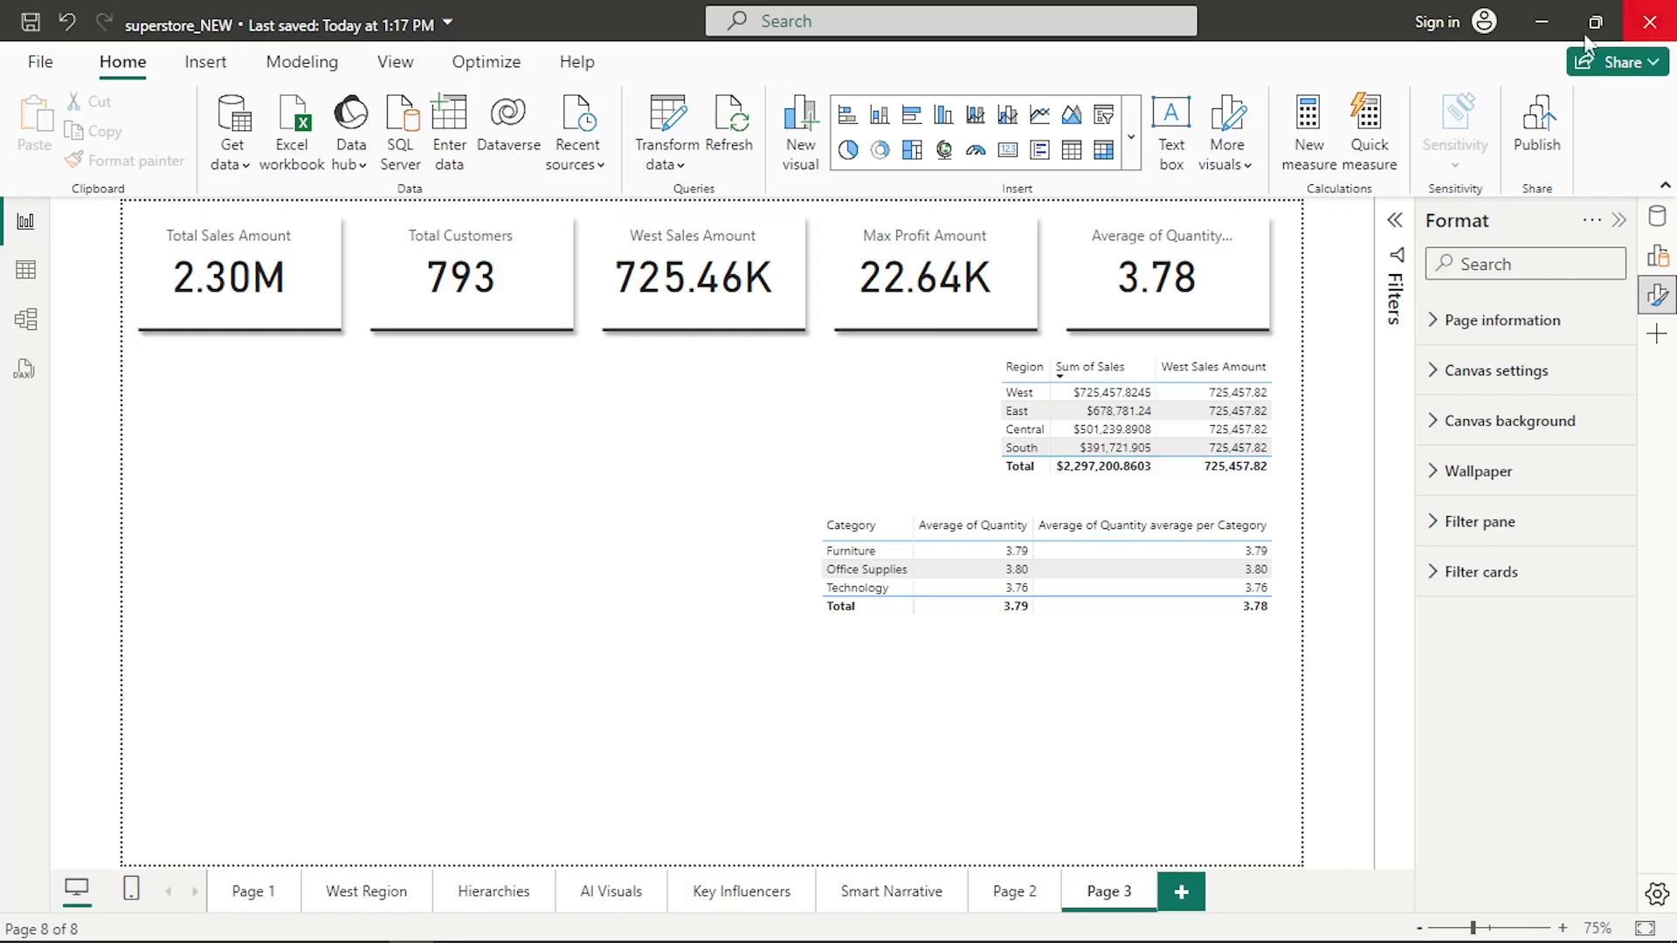
Create a bar chart of Profit by Profit or Loss? from FactSales below the cards and enlarge it downward, narrowing its width.
{"action": "left_click", "coordinate": [1657, 226]}
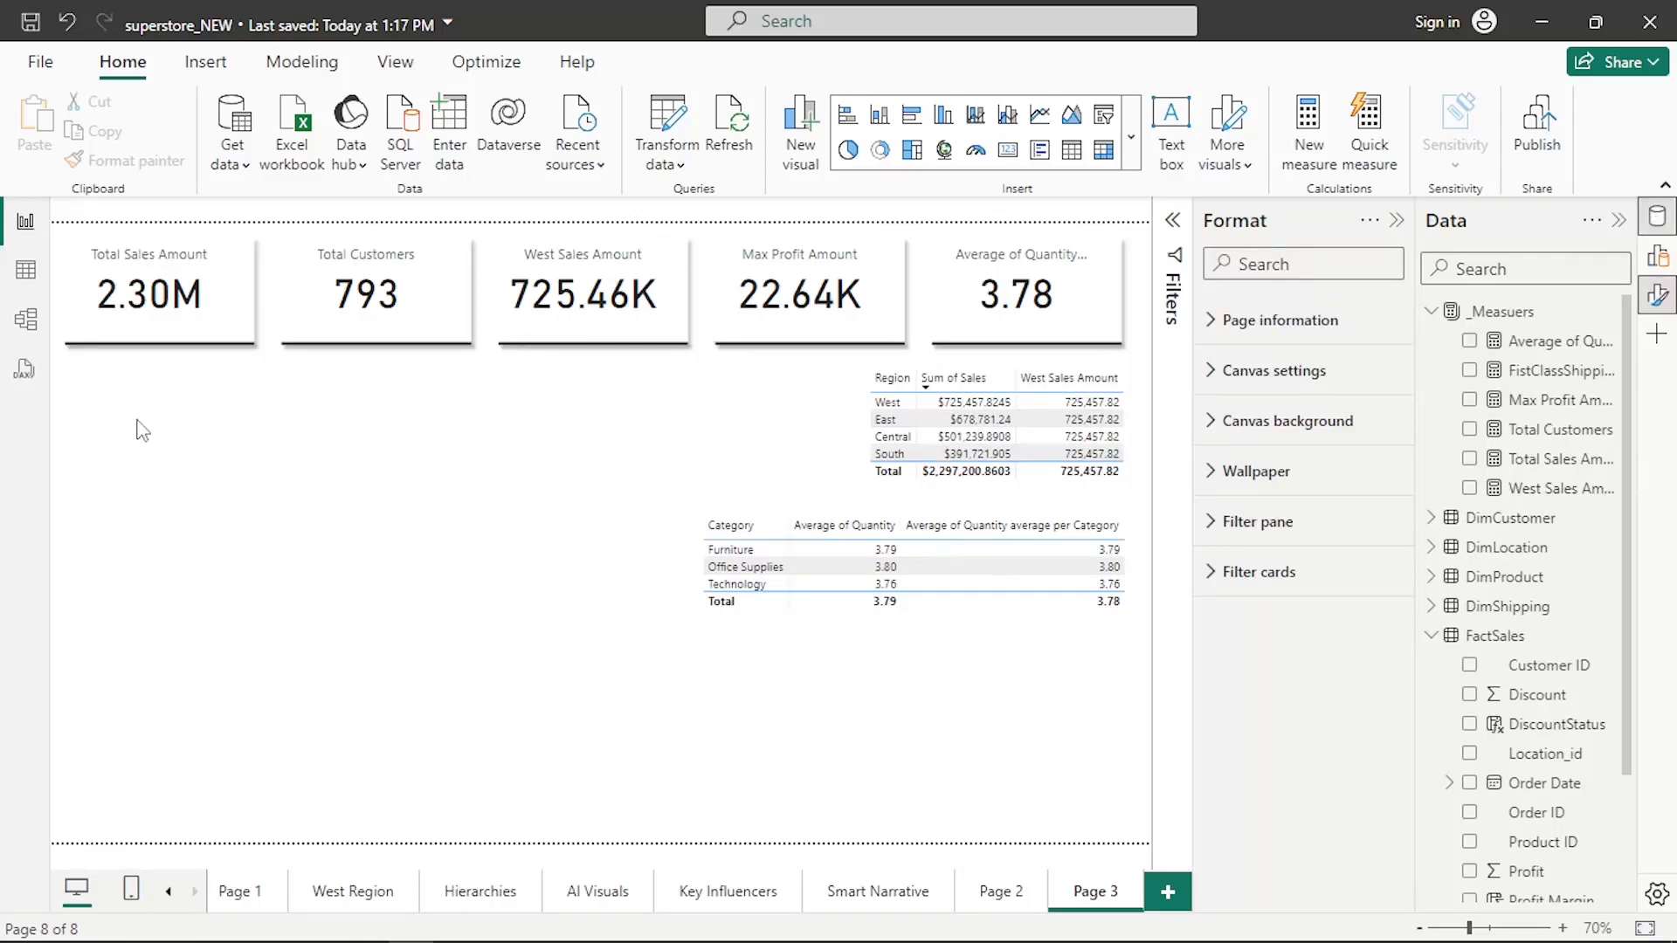
{"action": "scroll", "coordinate": [1551, 506], "scroll_direction": "down", "scroll_amount": 2}
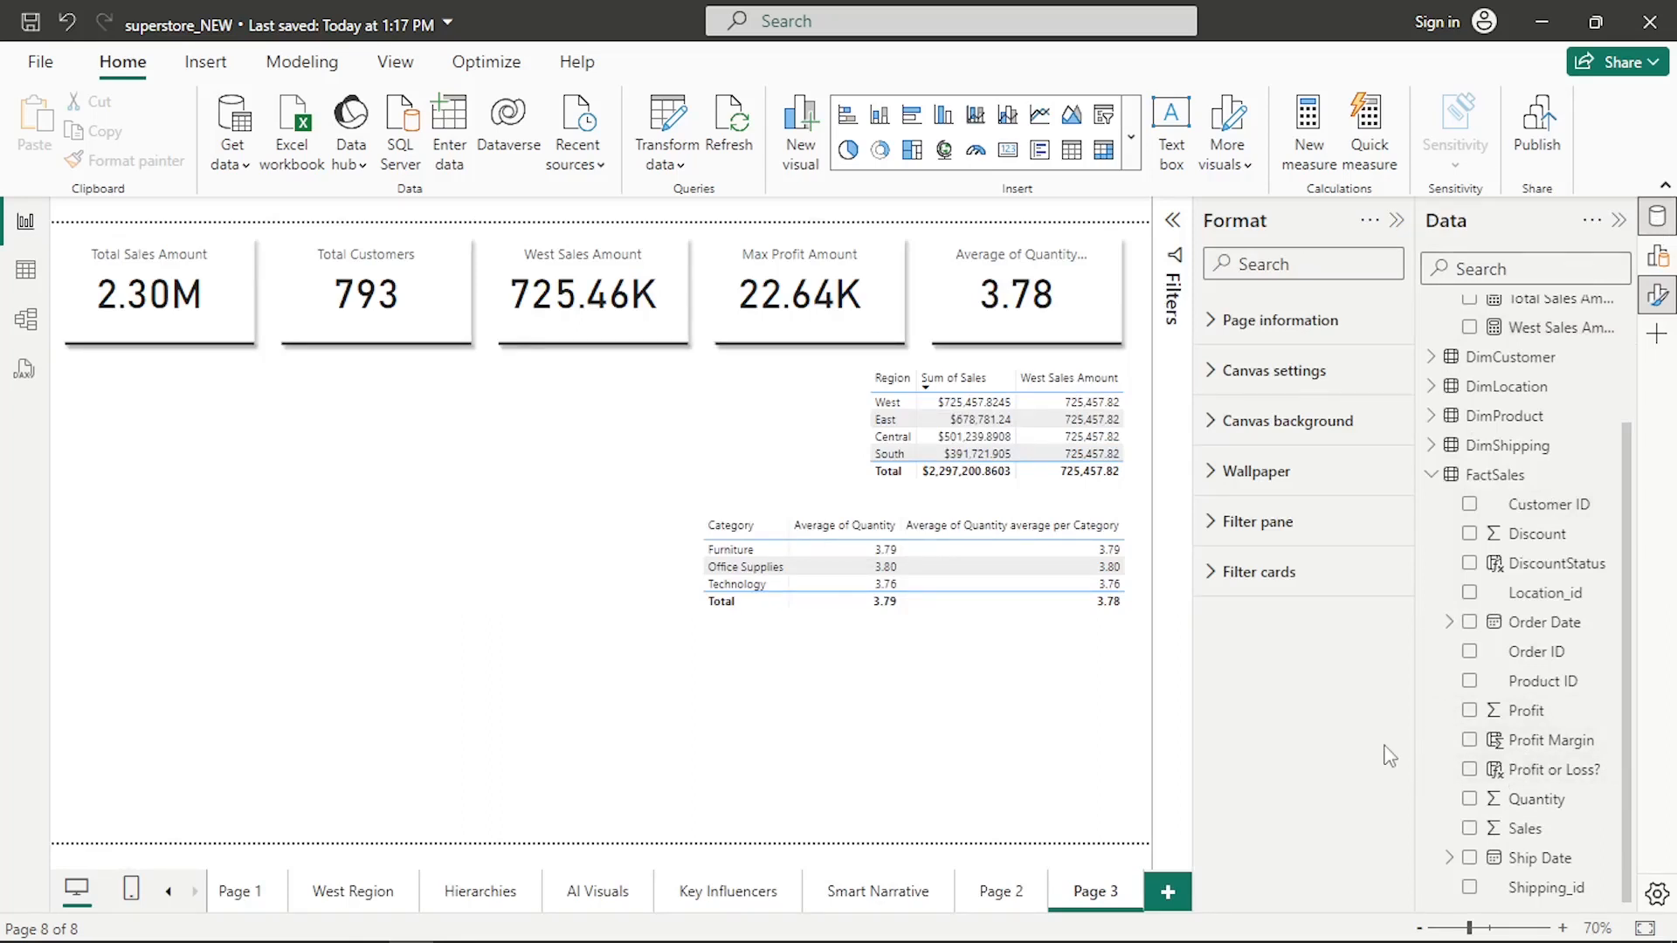
{"action": "left_click", "coordinate": [1469, 771]}
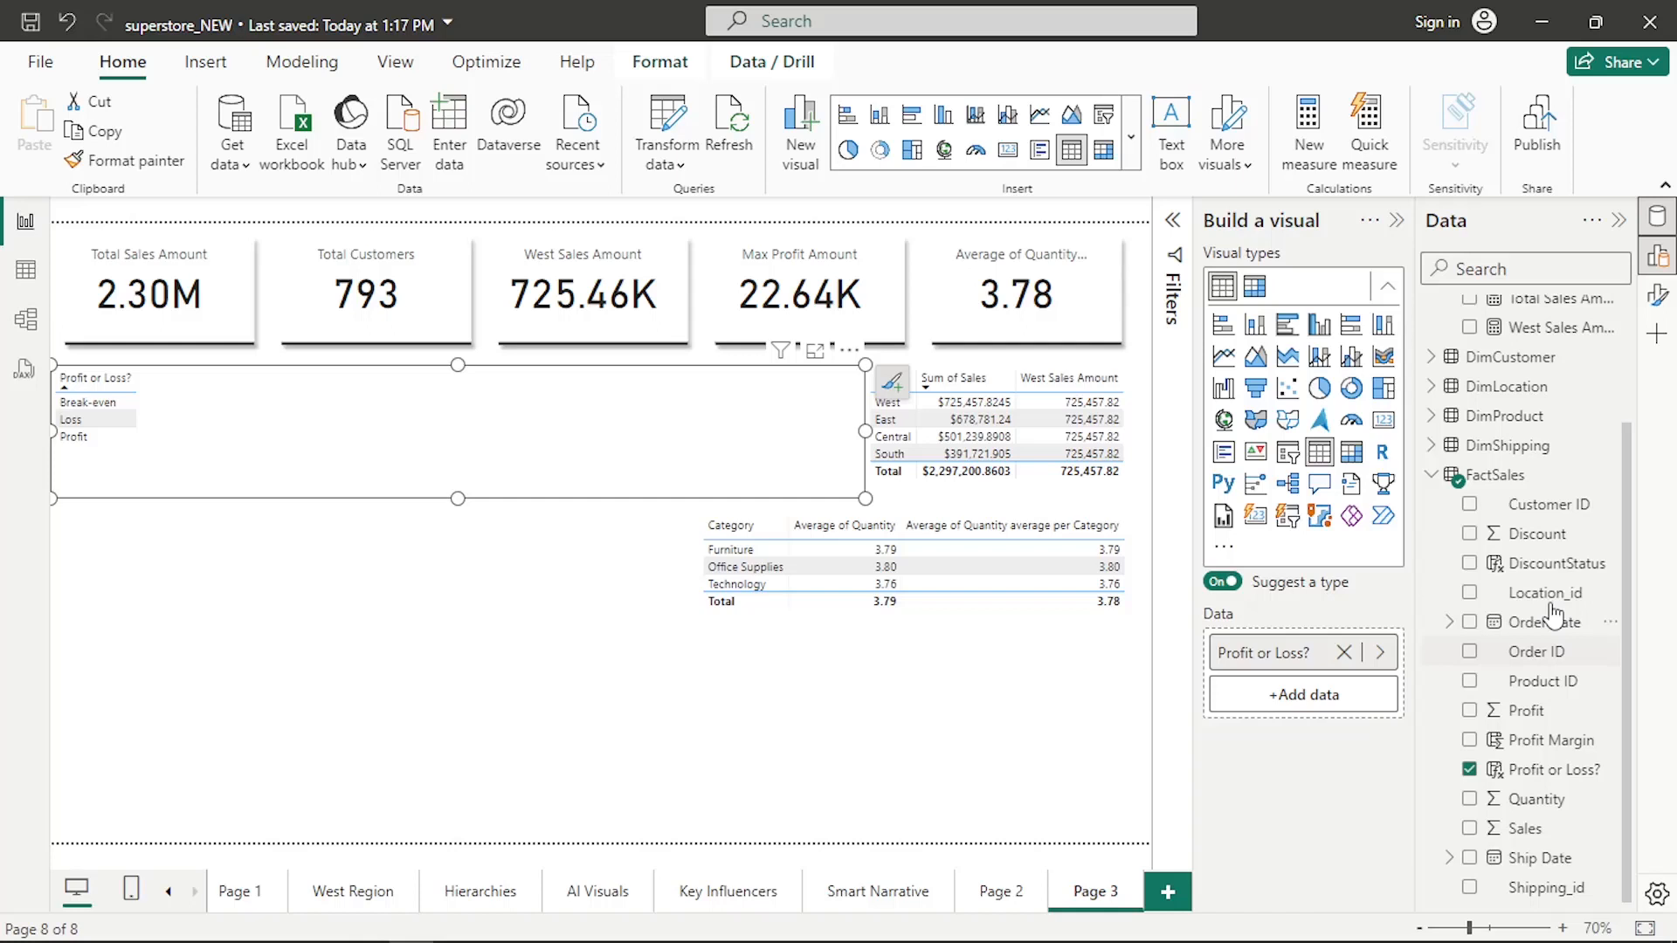
{"action": "left_click_drag", "start_coordinate": [1526, 710], "coordinate": [445, 445]}
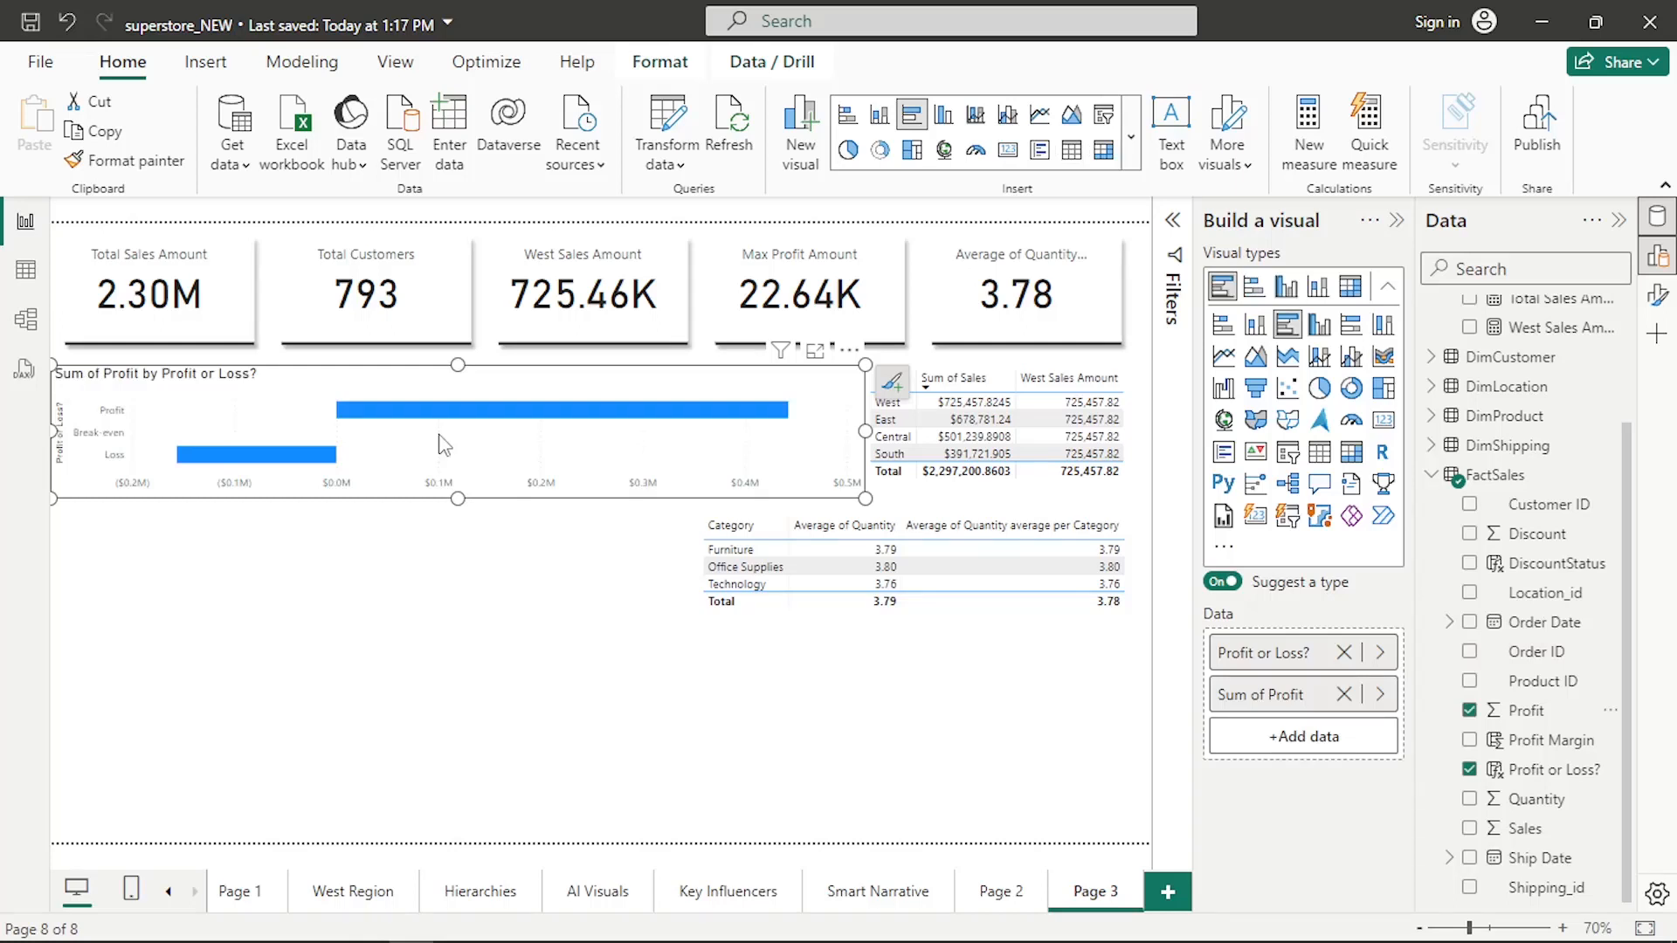
{"action": "left_click_drag", "start_coordinate": [457, 499], "coordinate": [458, 772]}
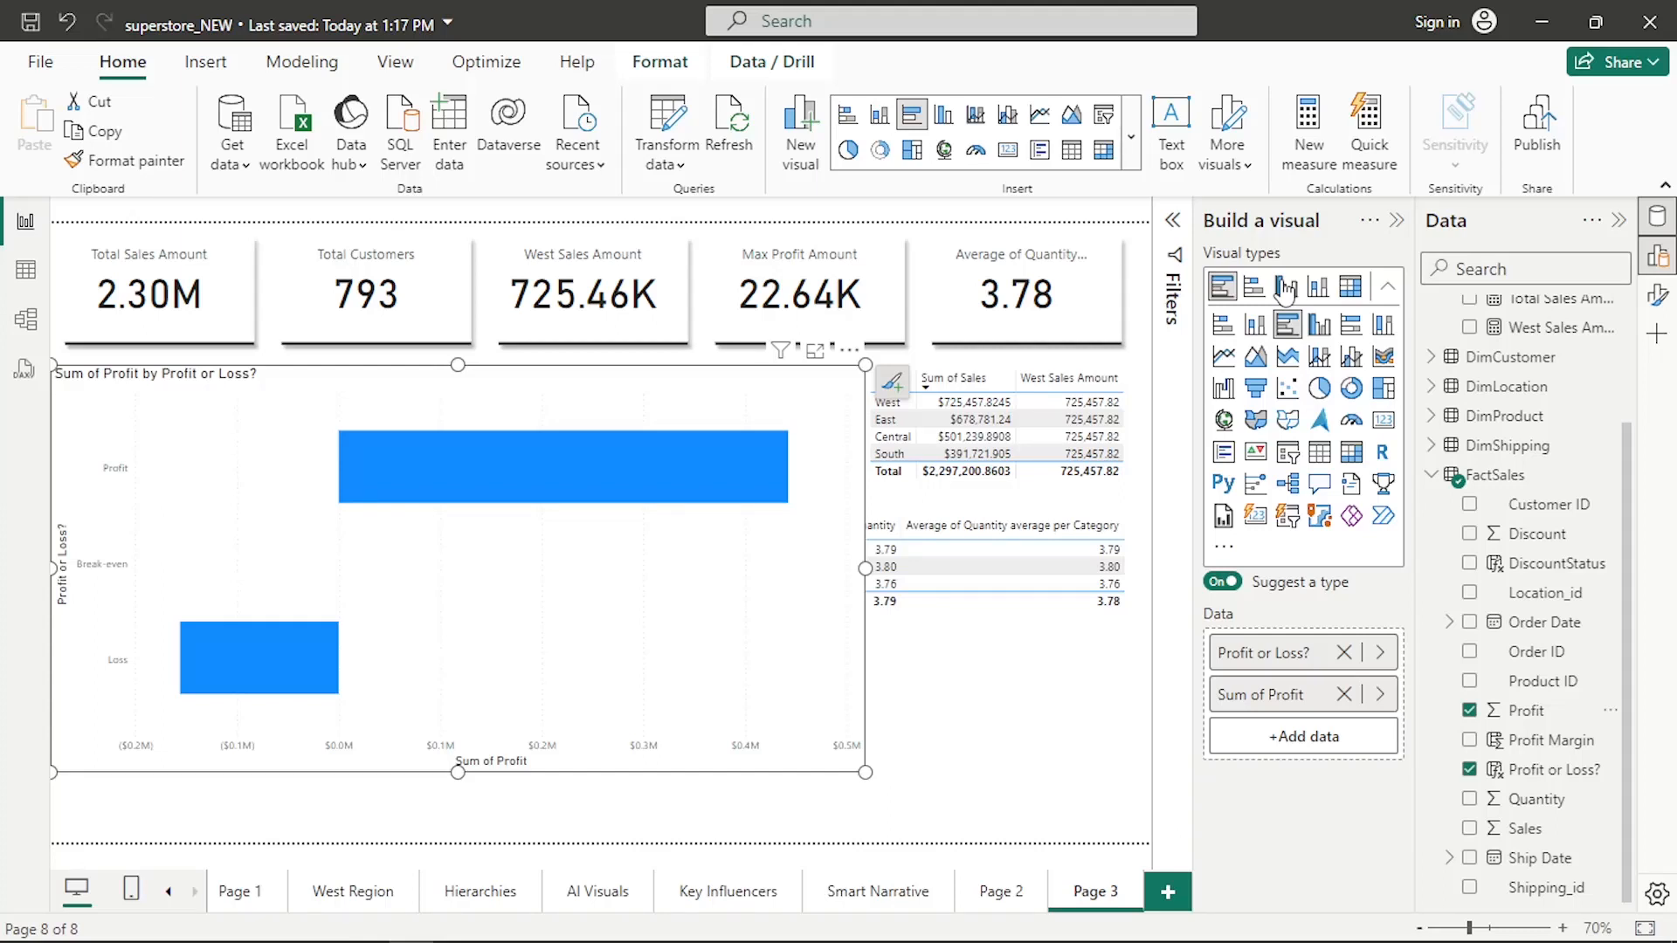
{"action": "key", "text": "ctrl+z"}
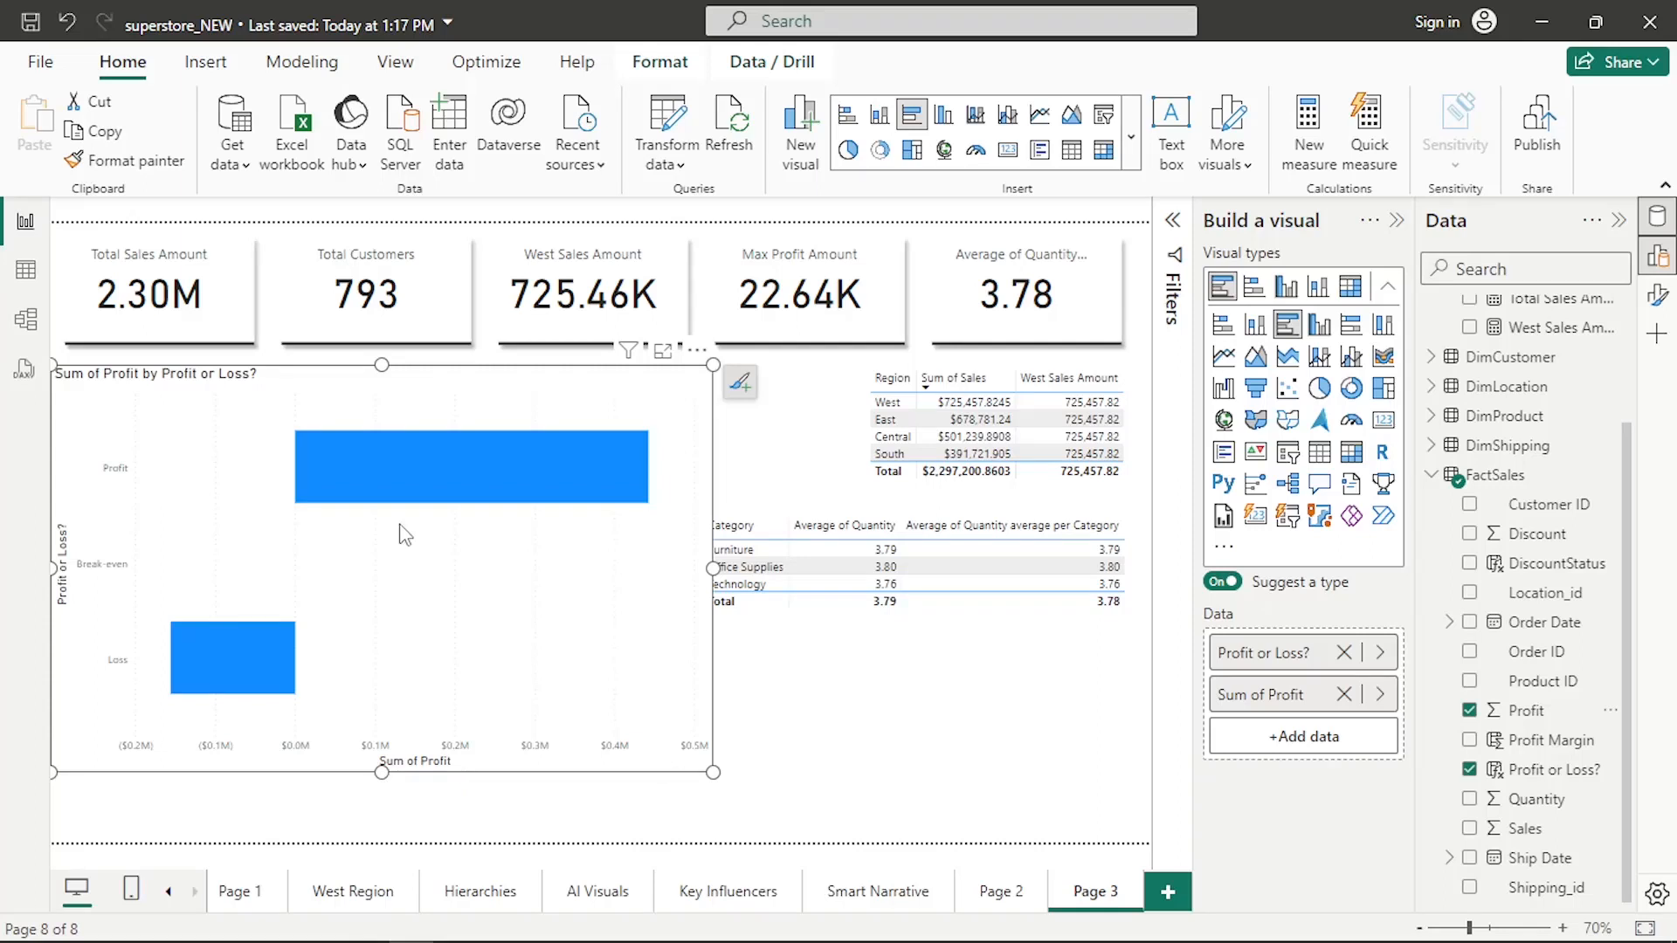
Set the bar chart's Profit aggregation to Average and split its bars by DiscountStatus.
{"action": "left_click", "coordinate": [1380, 694]}
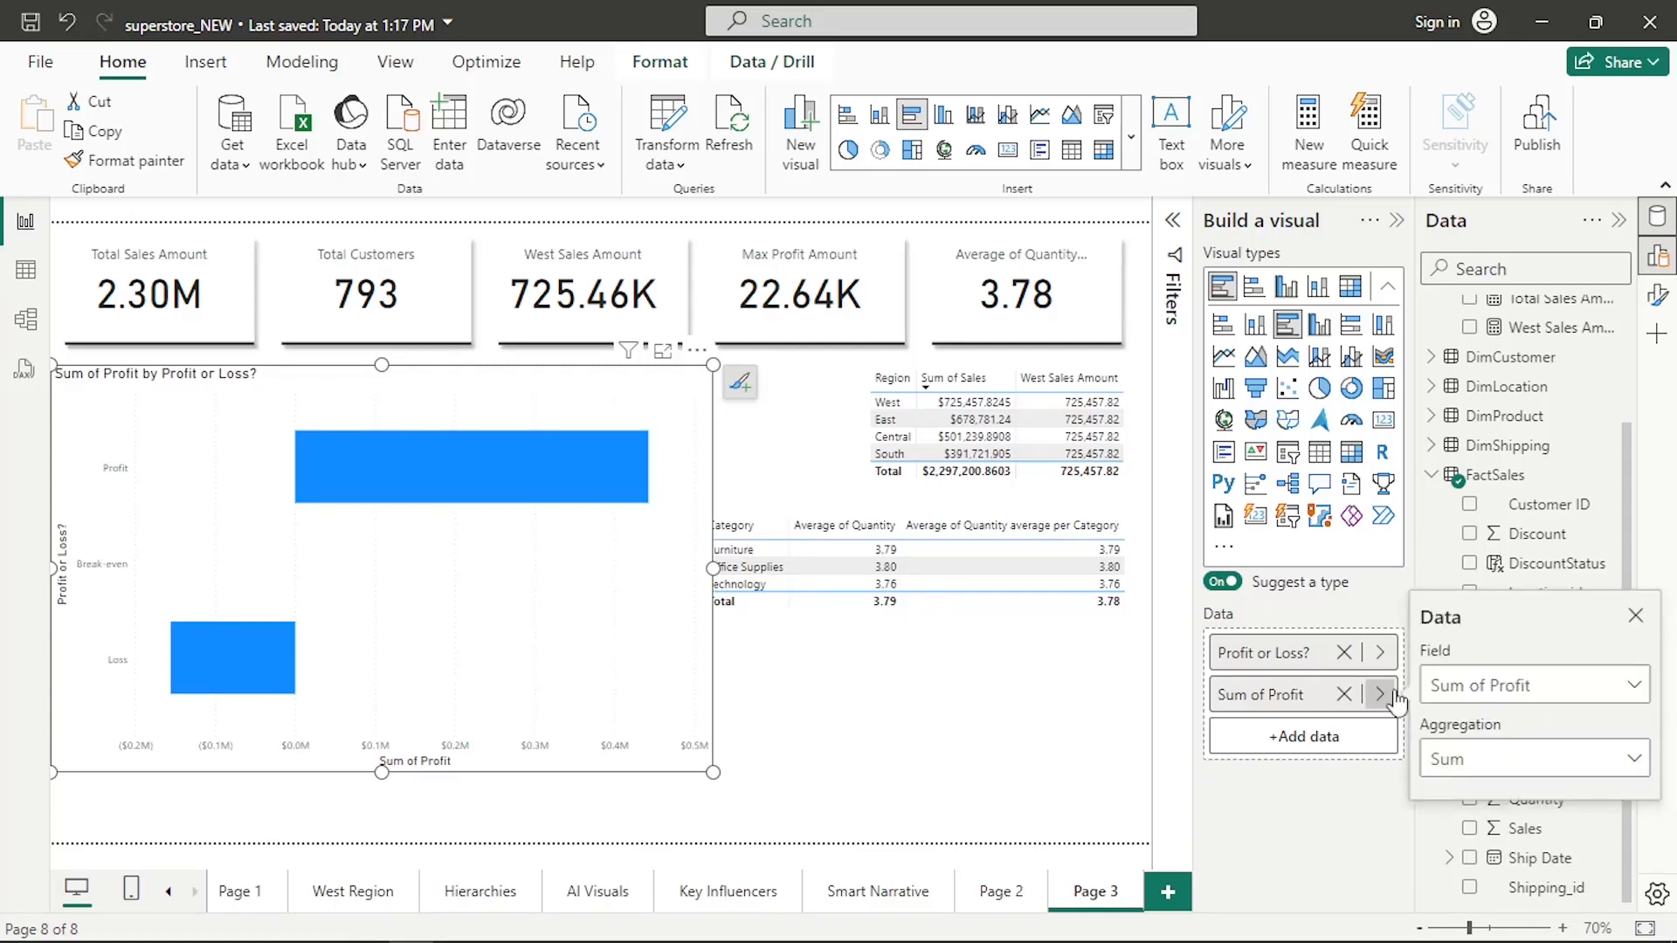
{"action": "left_click", "coordinate": [1476, 759]}
{"action": "left_click", "coordinate": [1485, 826]}
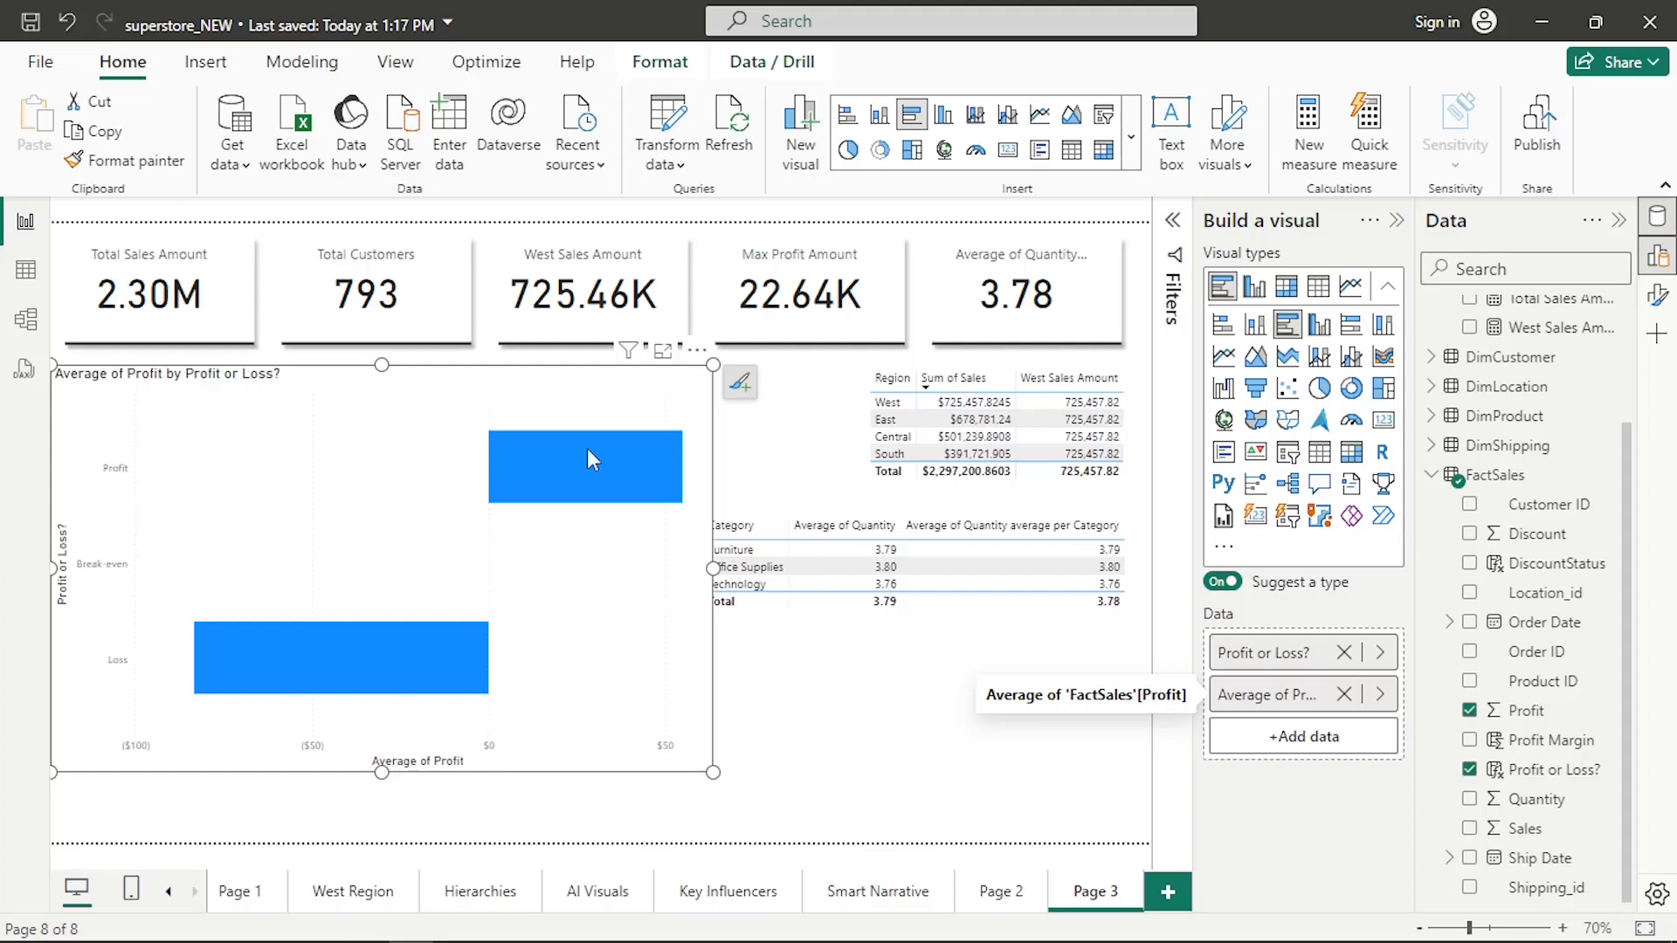
{"action": "mouse_move", "coordinate": [587, 448]}
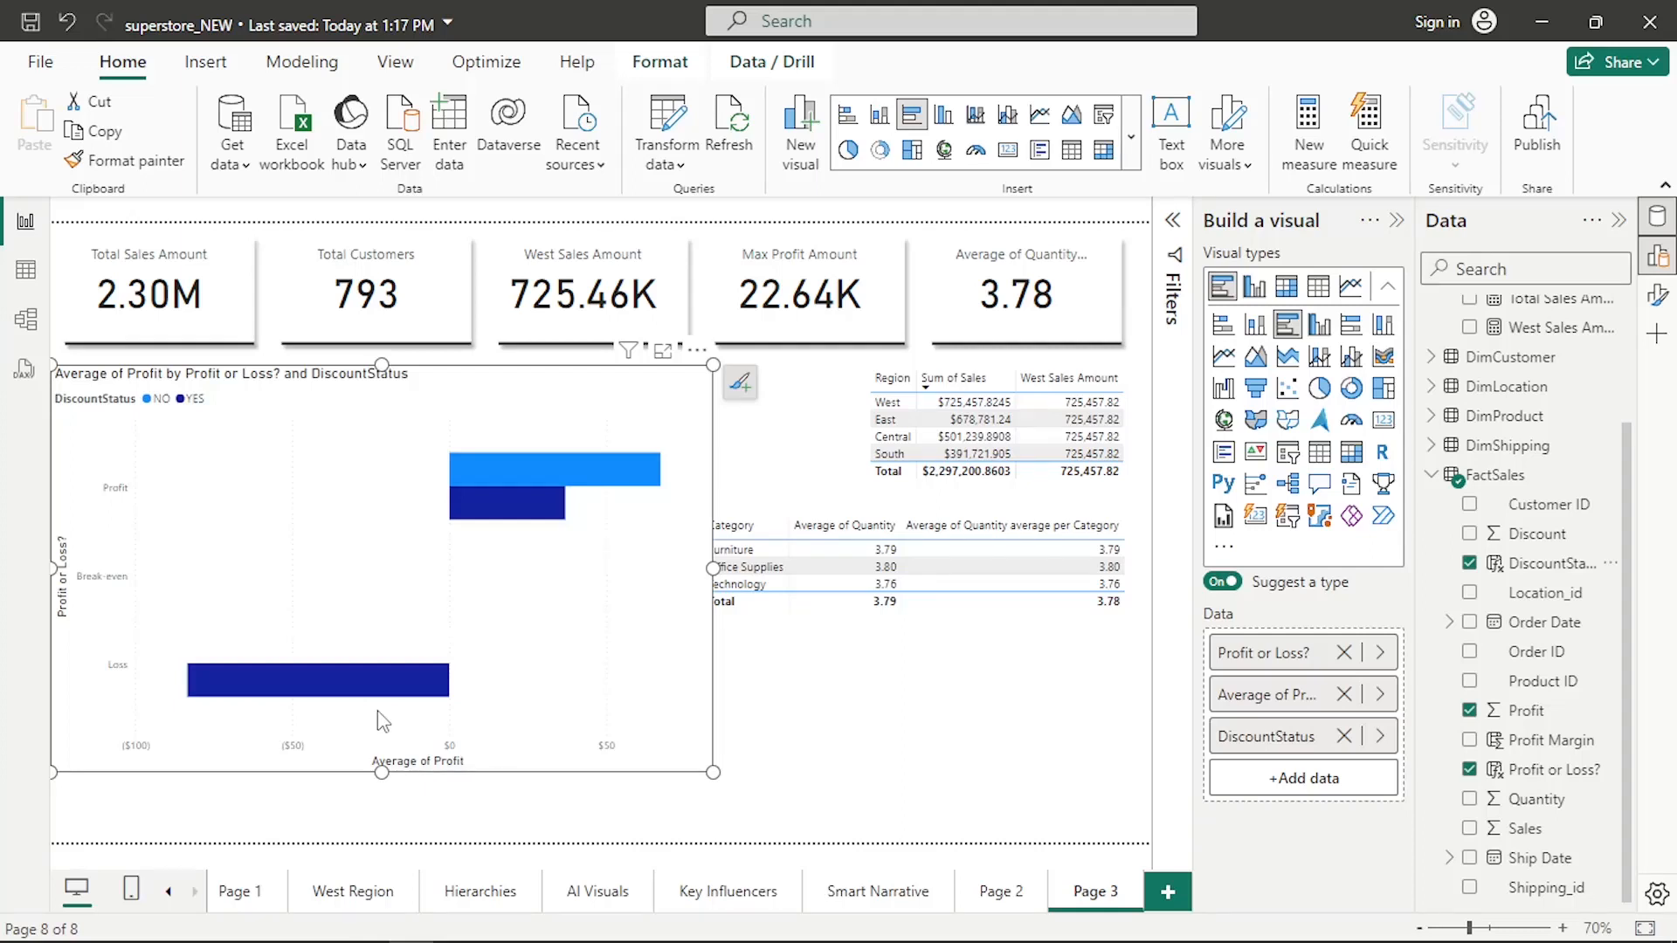
{"action": "mouse_move", "coordinate": [530, 505]}
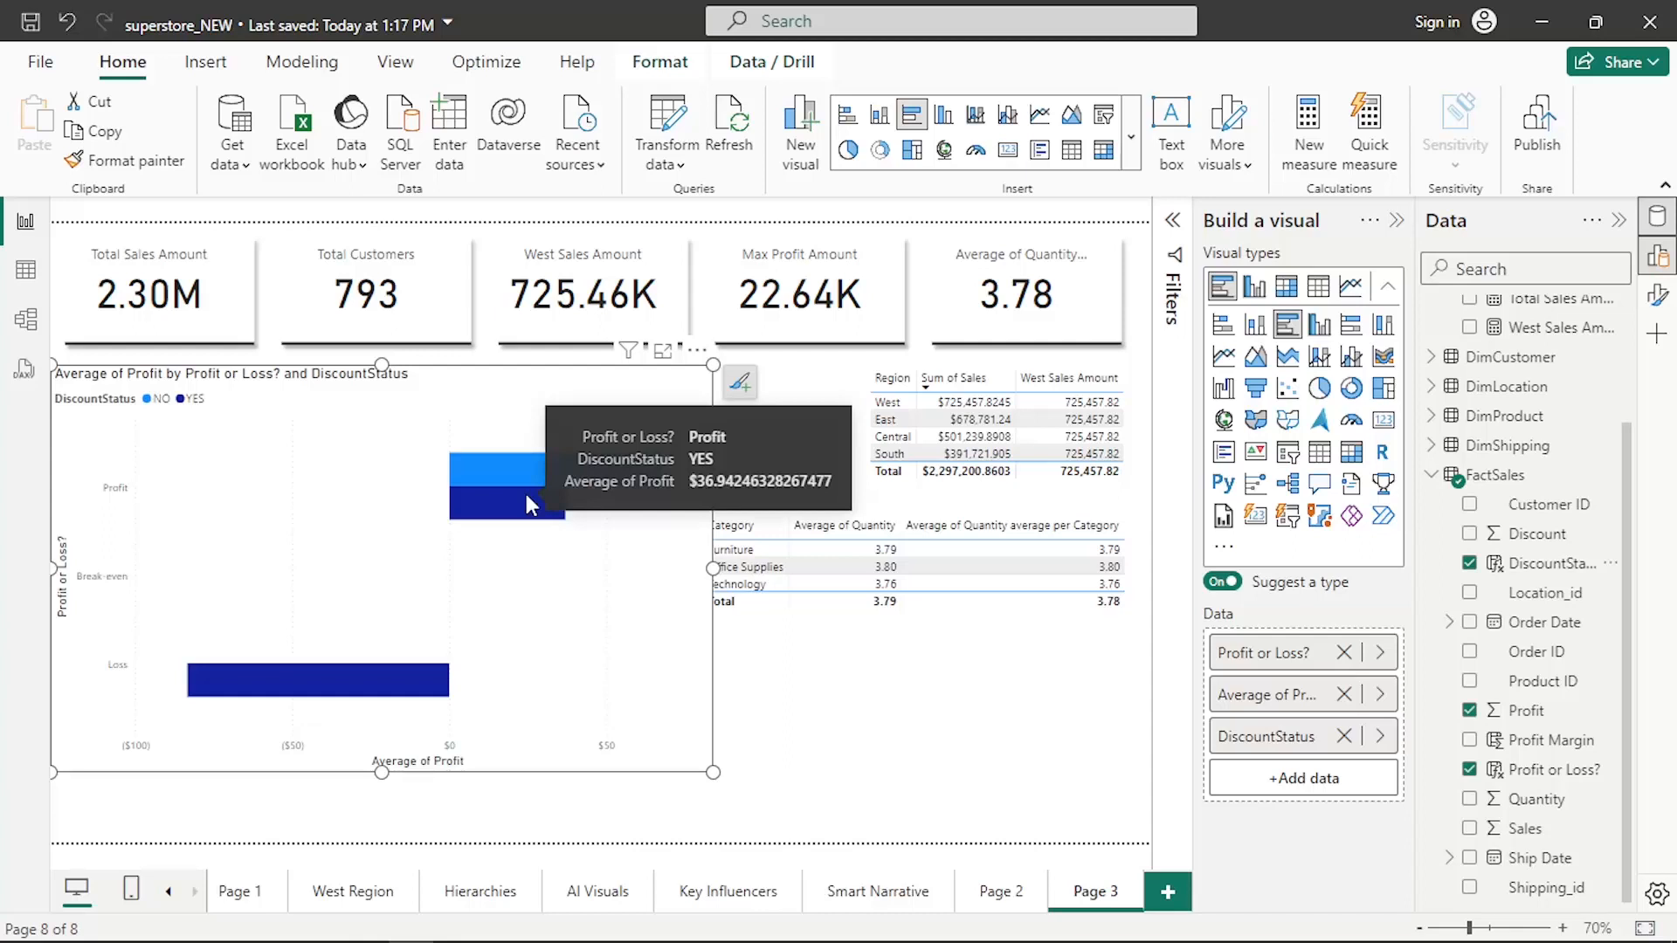
{"action": "mouse_move", "coordinate": [451, 486]}
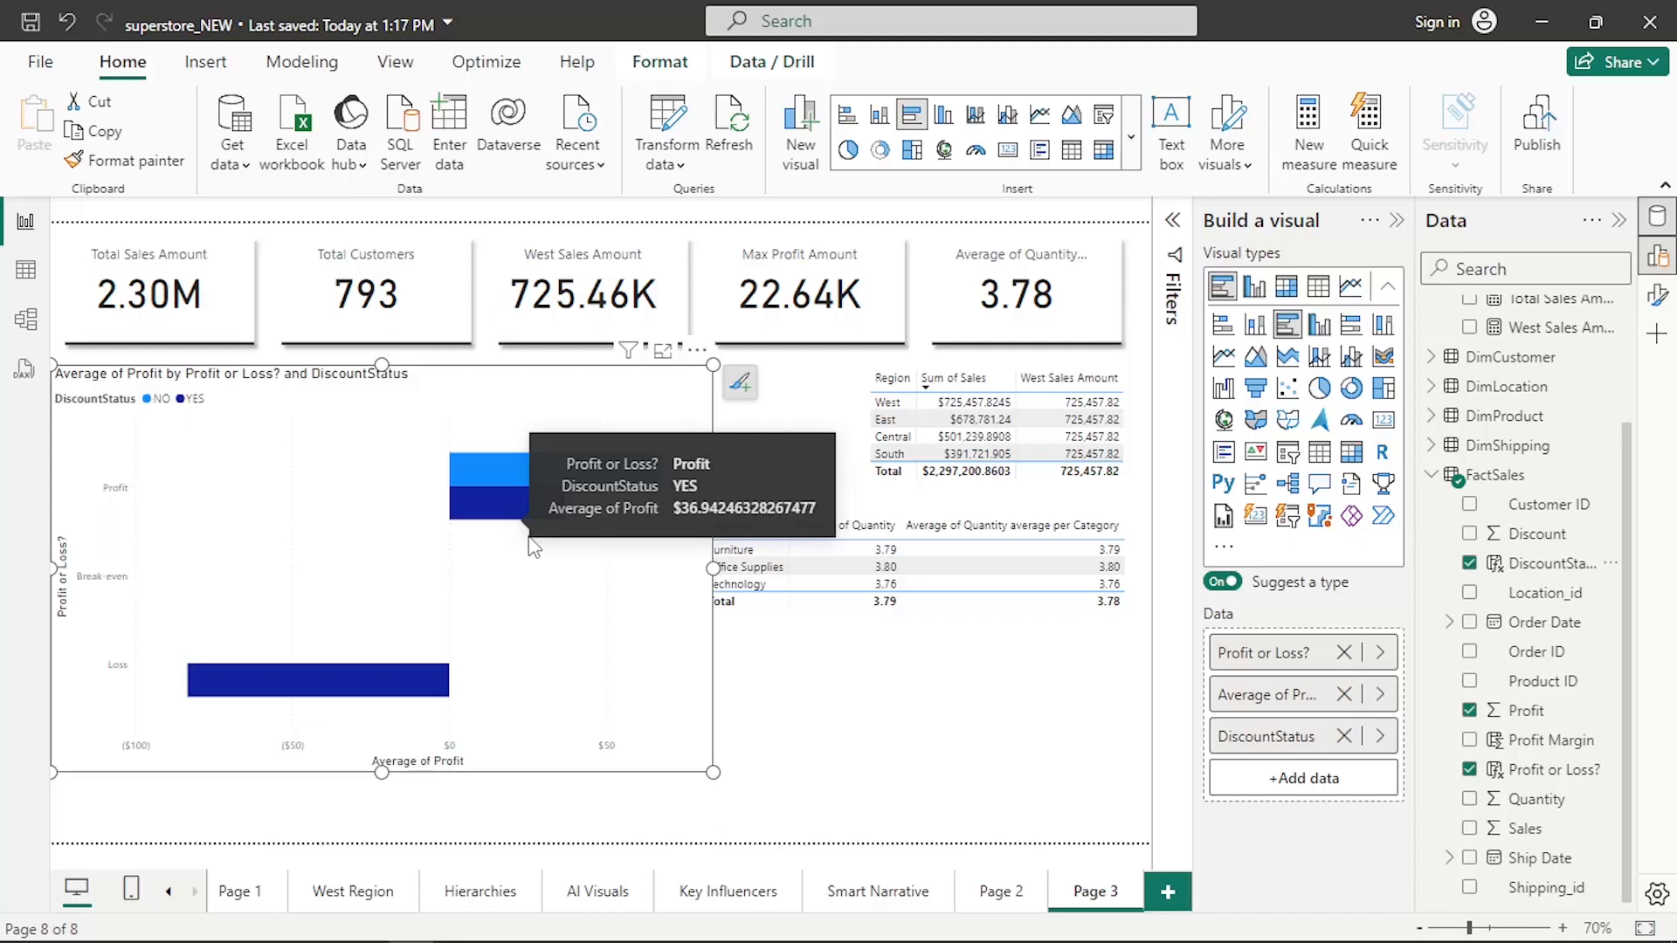
Show data labels with DiscountStatus titles and two-decimal values on the profit bar chart, and turn off its legend.
{"action": "left_click", "coordinate": [740, 382]}
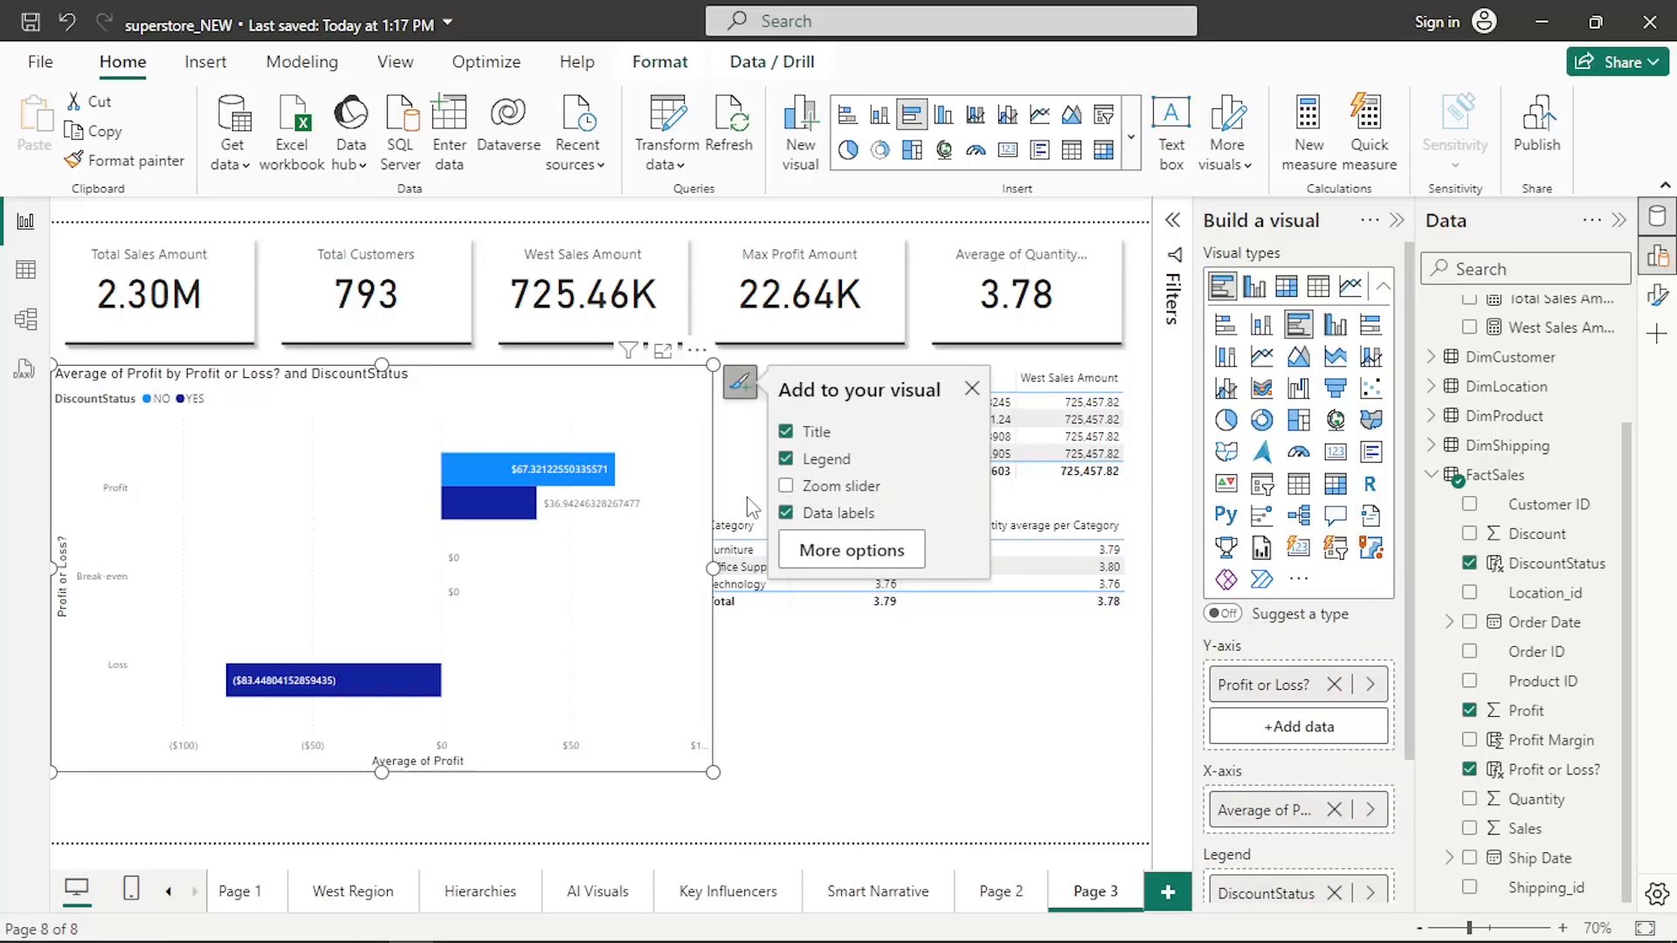
{"action": "left_click", "coordinate": [852, 550]}
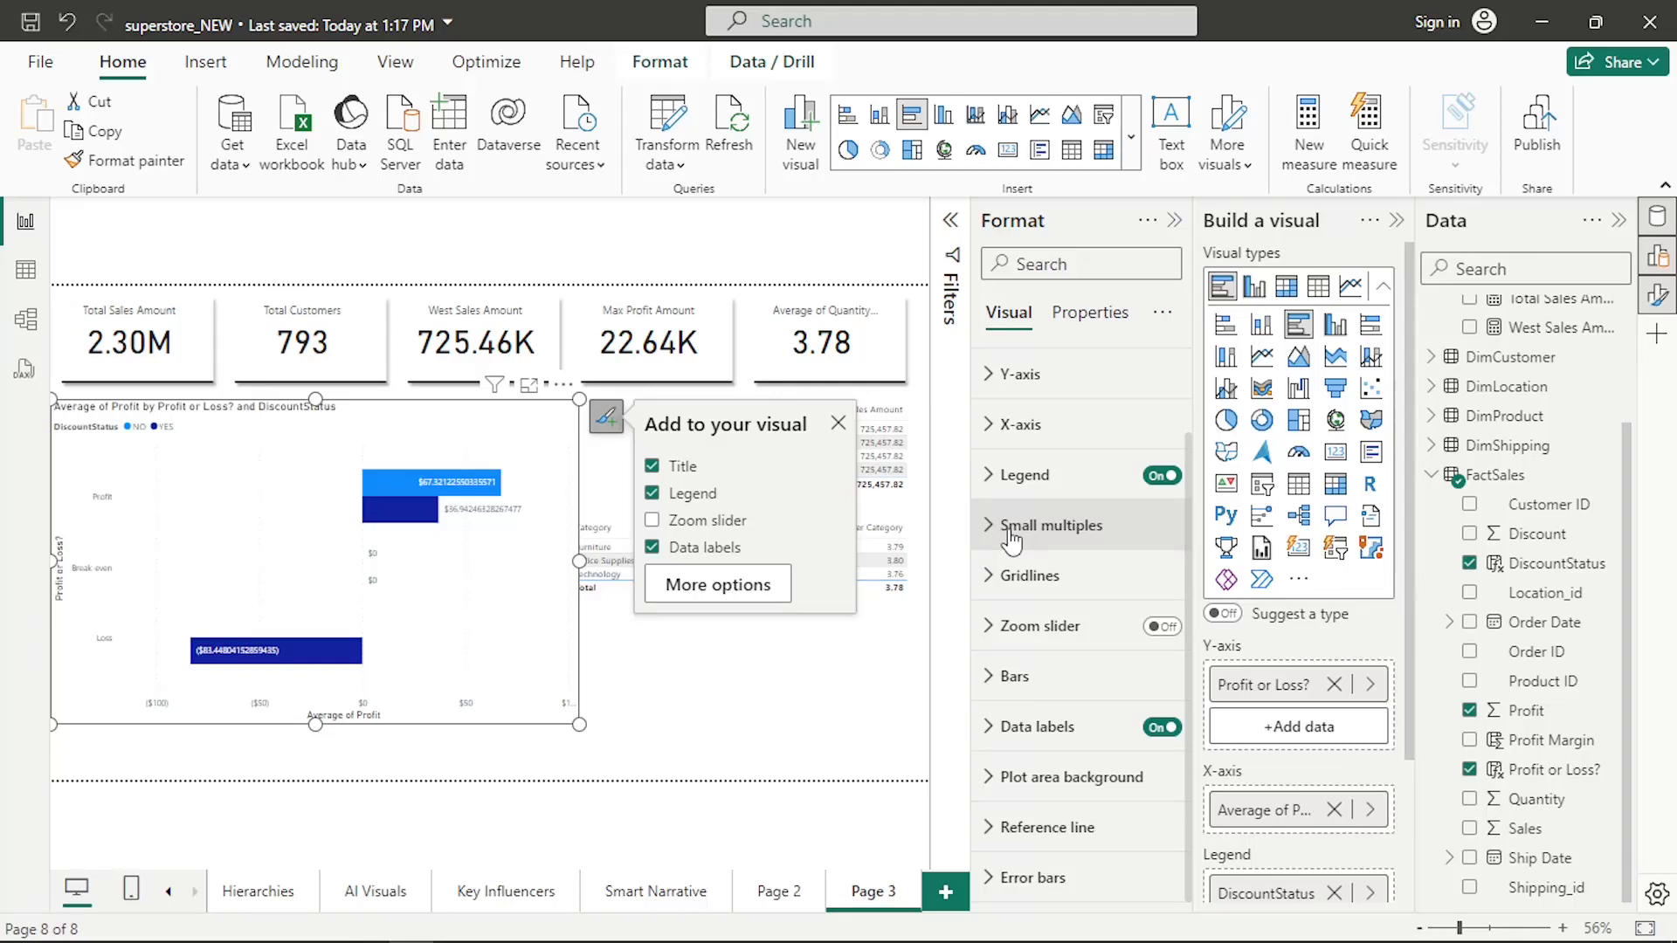
{"action": "left_click", "coordinate": [652, 493]}
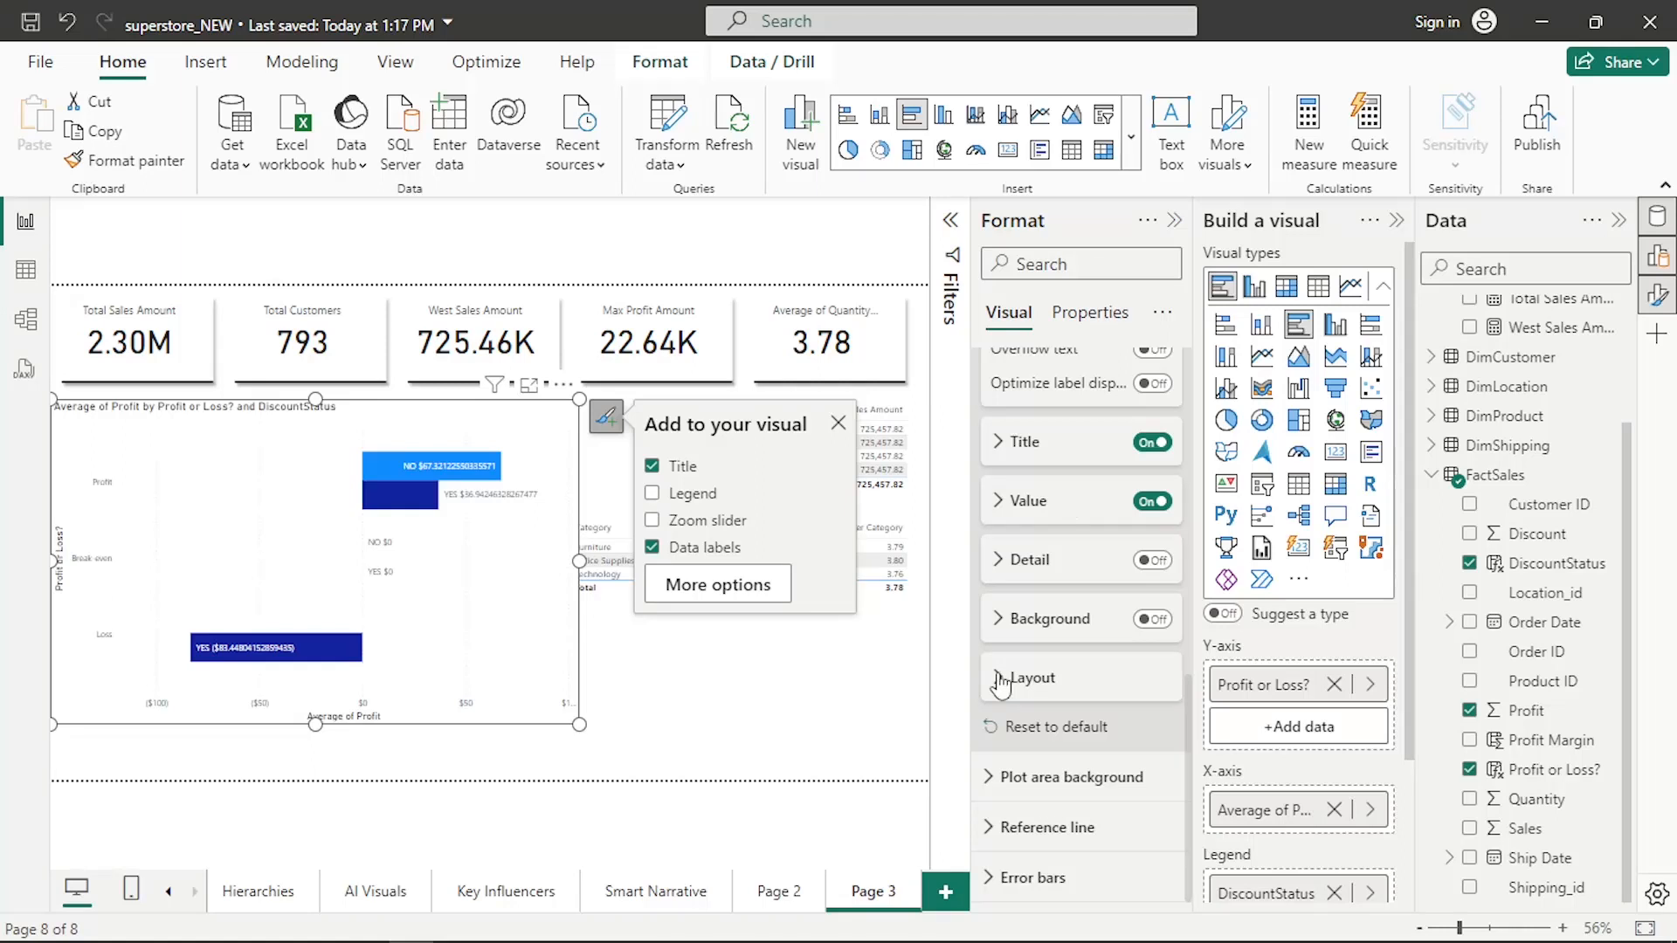
{"action": "left_click", "coordinate": [1028, 500]}
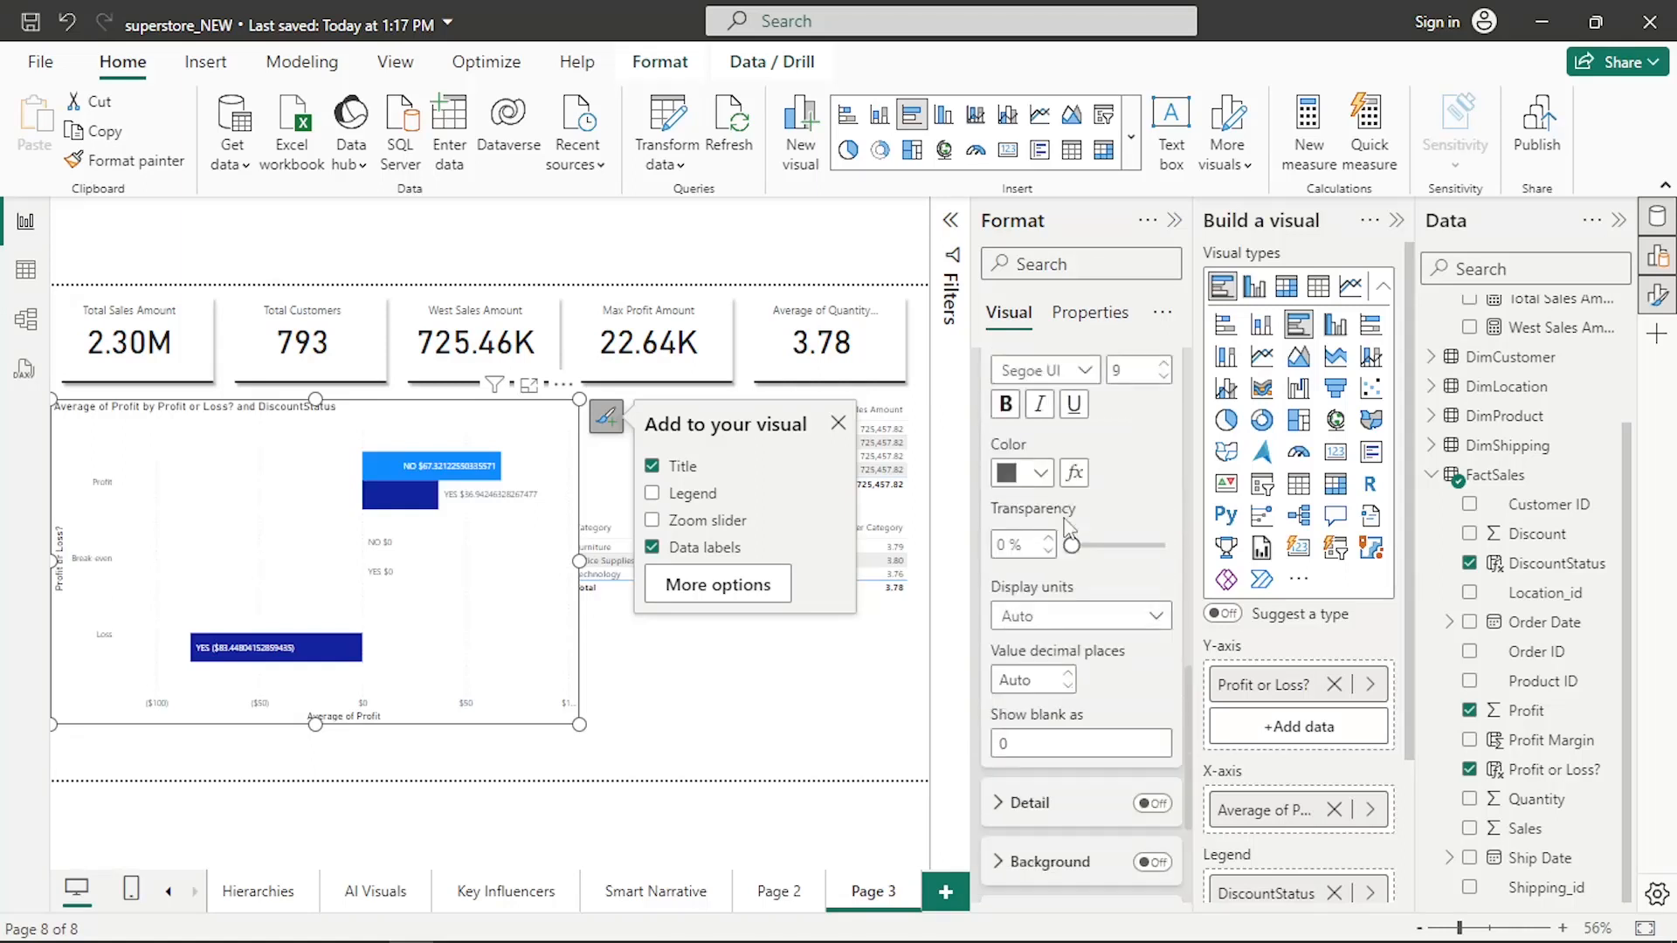
{"action": "scroll", "coordinate": [1065, 508], "scroll_direction": "down", "scroll_amount": 3}
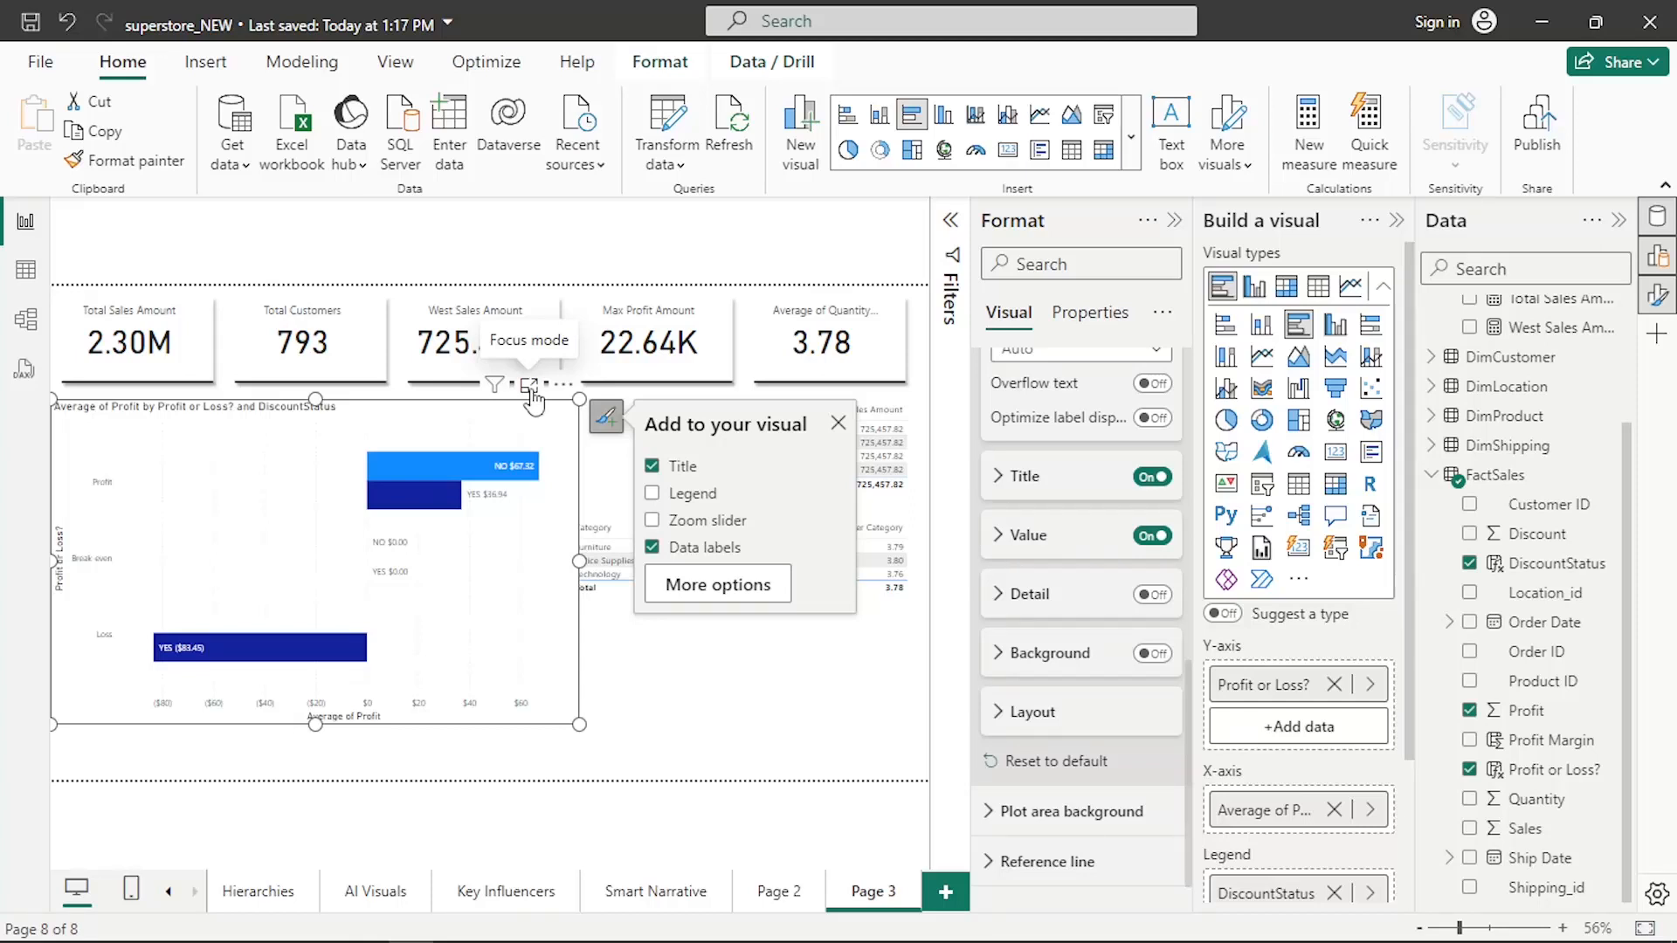
Examine the profit chart in focus mode, switching Profit to Count to compare the discount groups, and return to the report.
{"action": "left_click", "coordinate": [529, 387]}
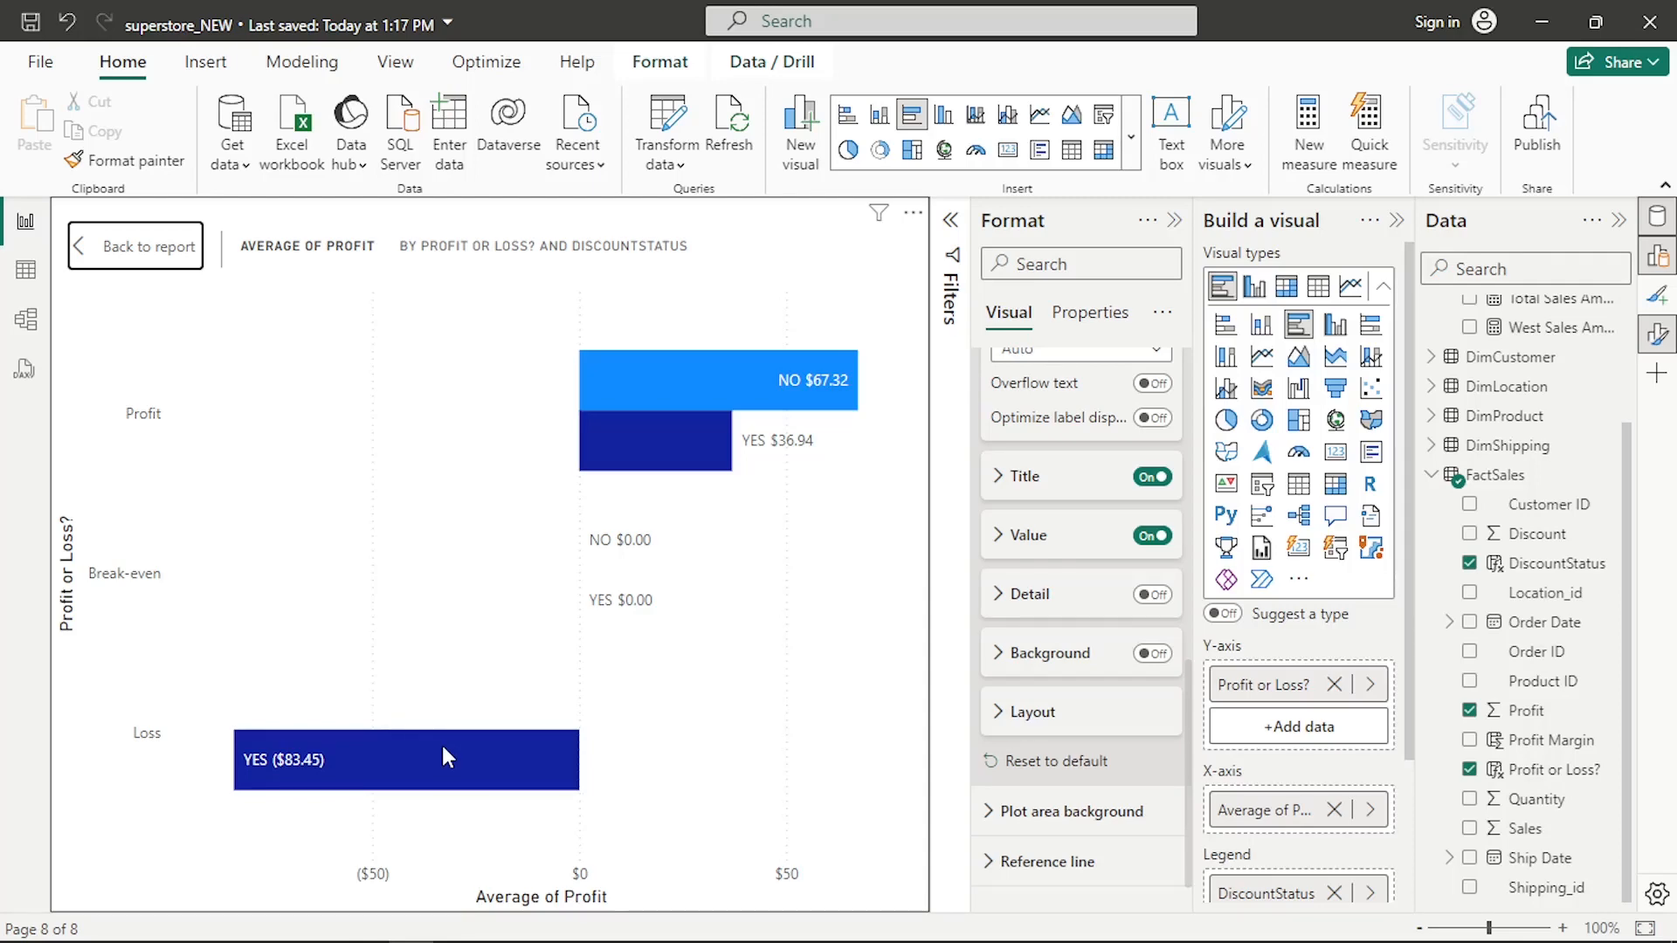
{"action": "mouse_move", "coordinate": [491, 751]}
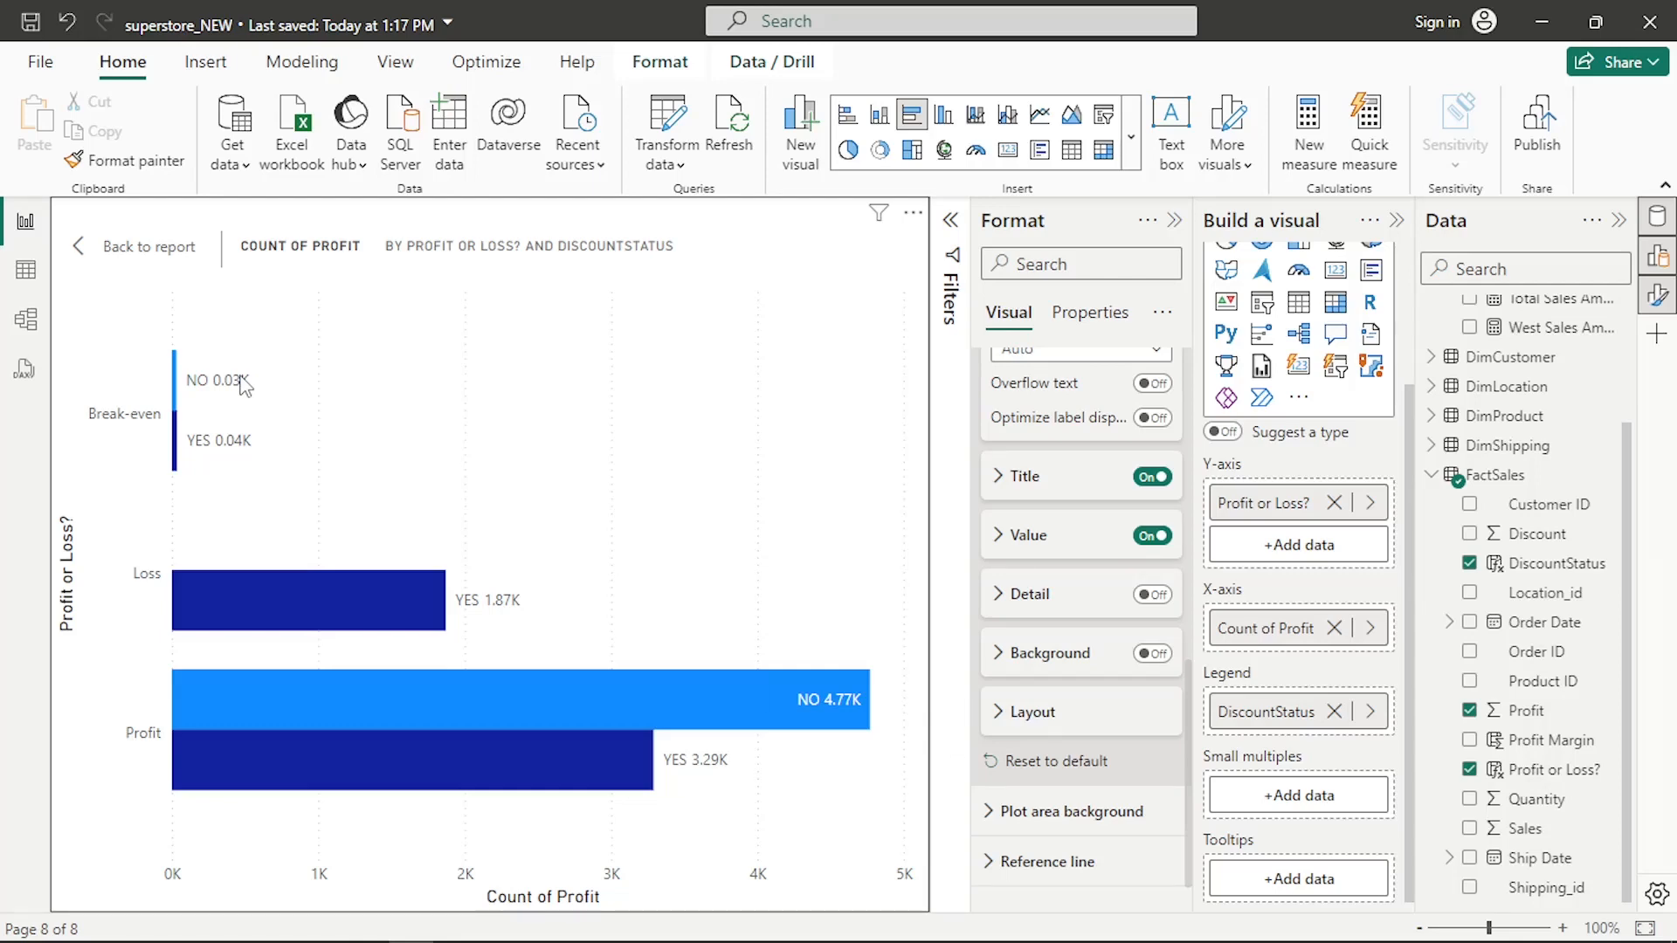
{"action": "mouse_move", "coordinate": [757, 736]}
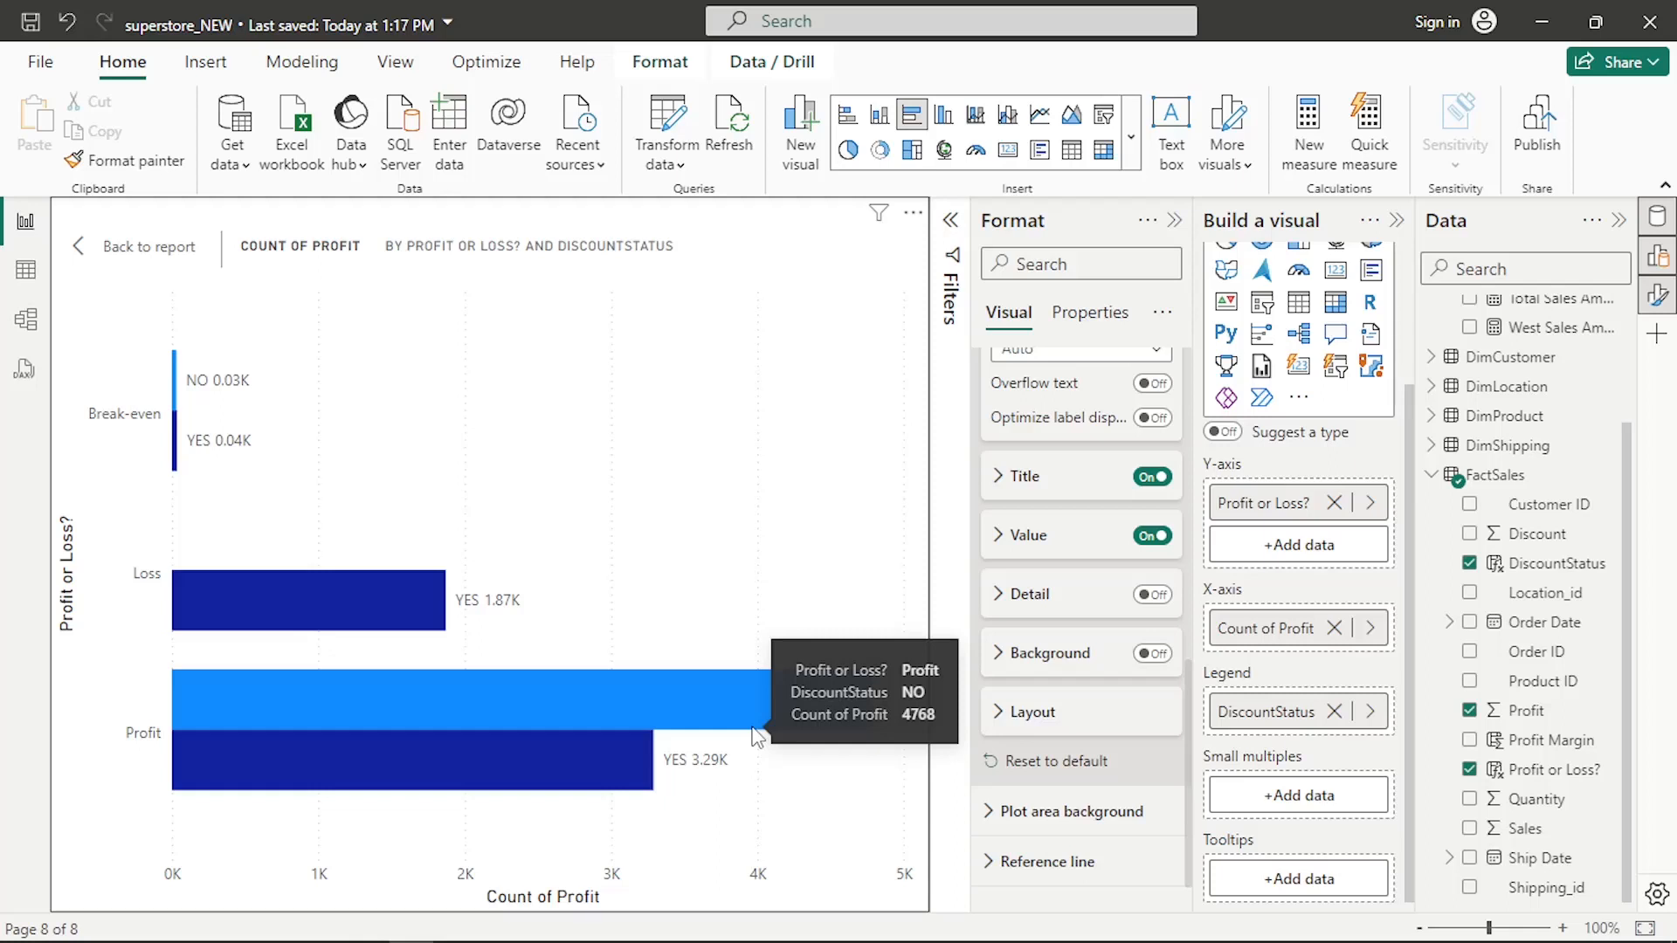
{"action": "key", "text": "Escape"}
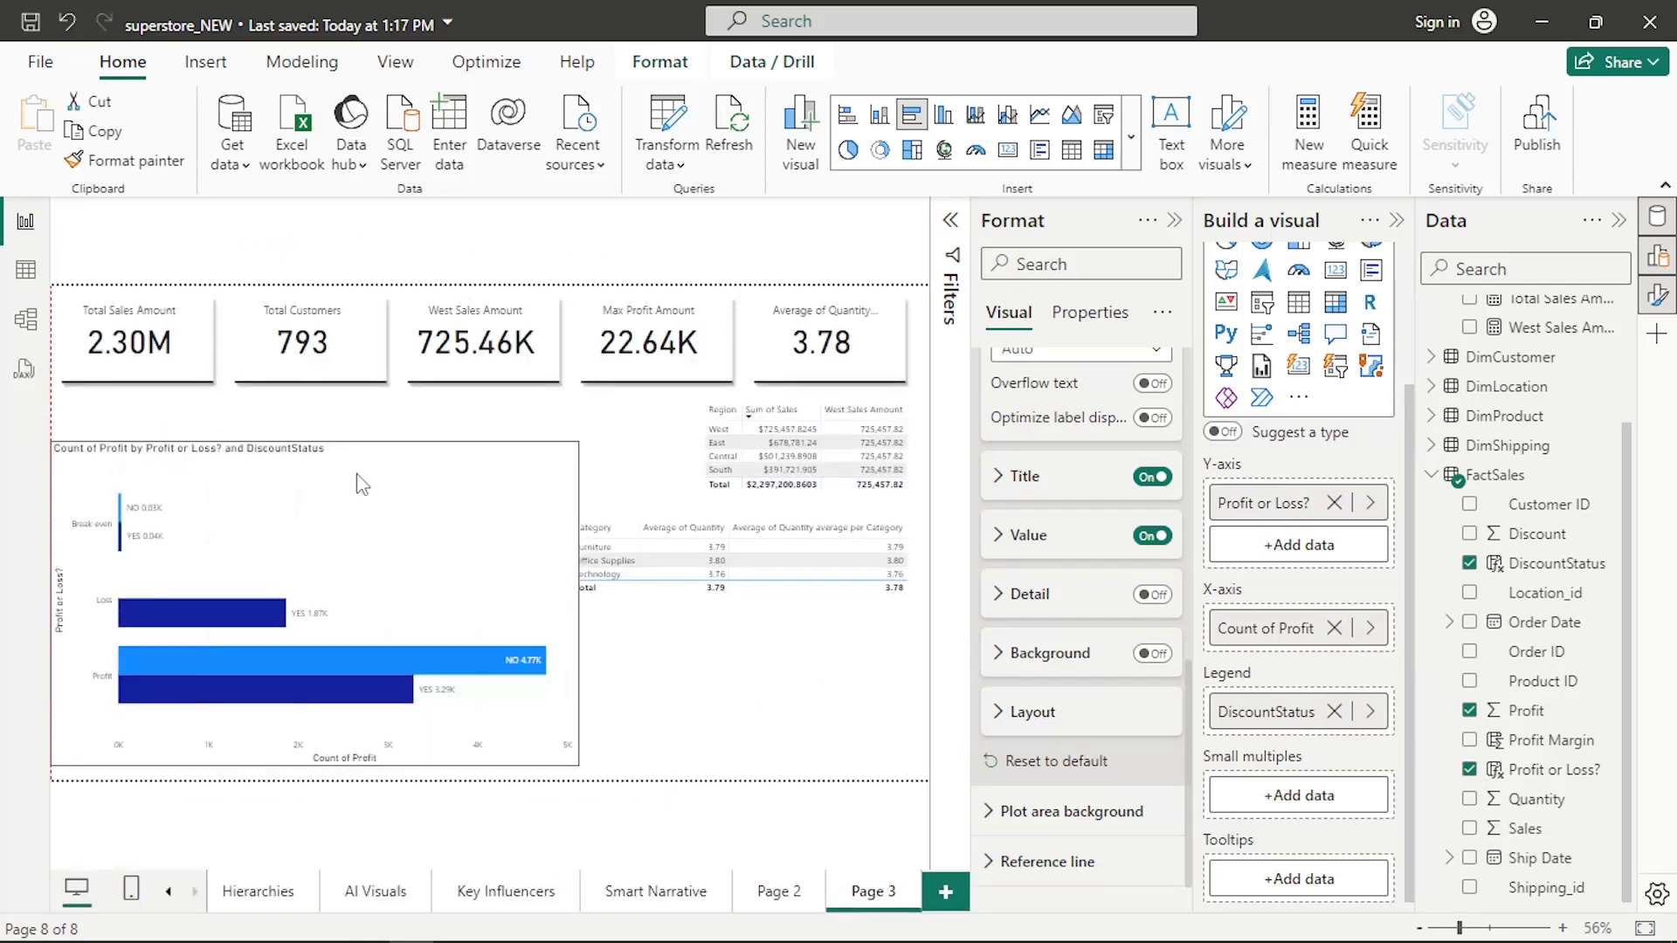
Reposition the profit chart below the cards and narrow it so it clears the Category quantity table.
{"action": "left_click_drag", "start_coordinate": [358, 483], "coordinate": [358, 495]}
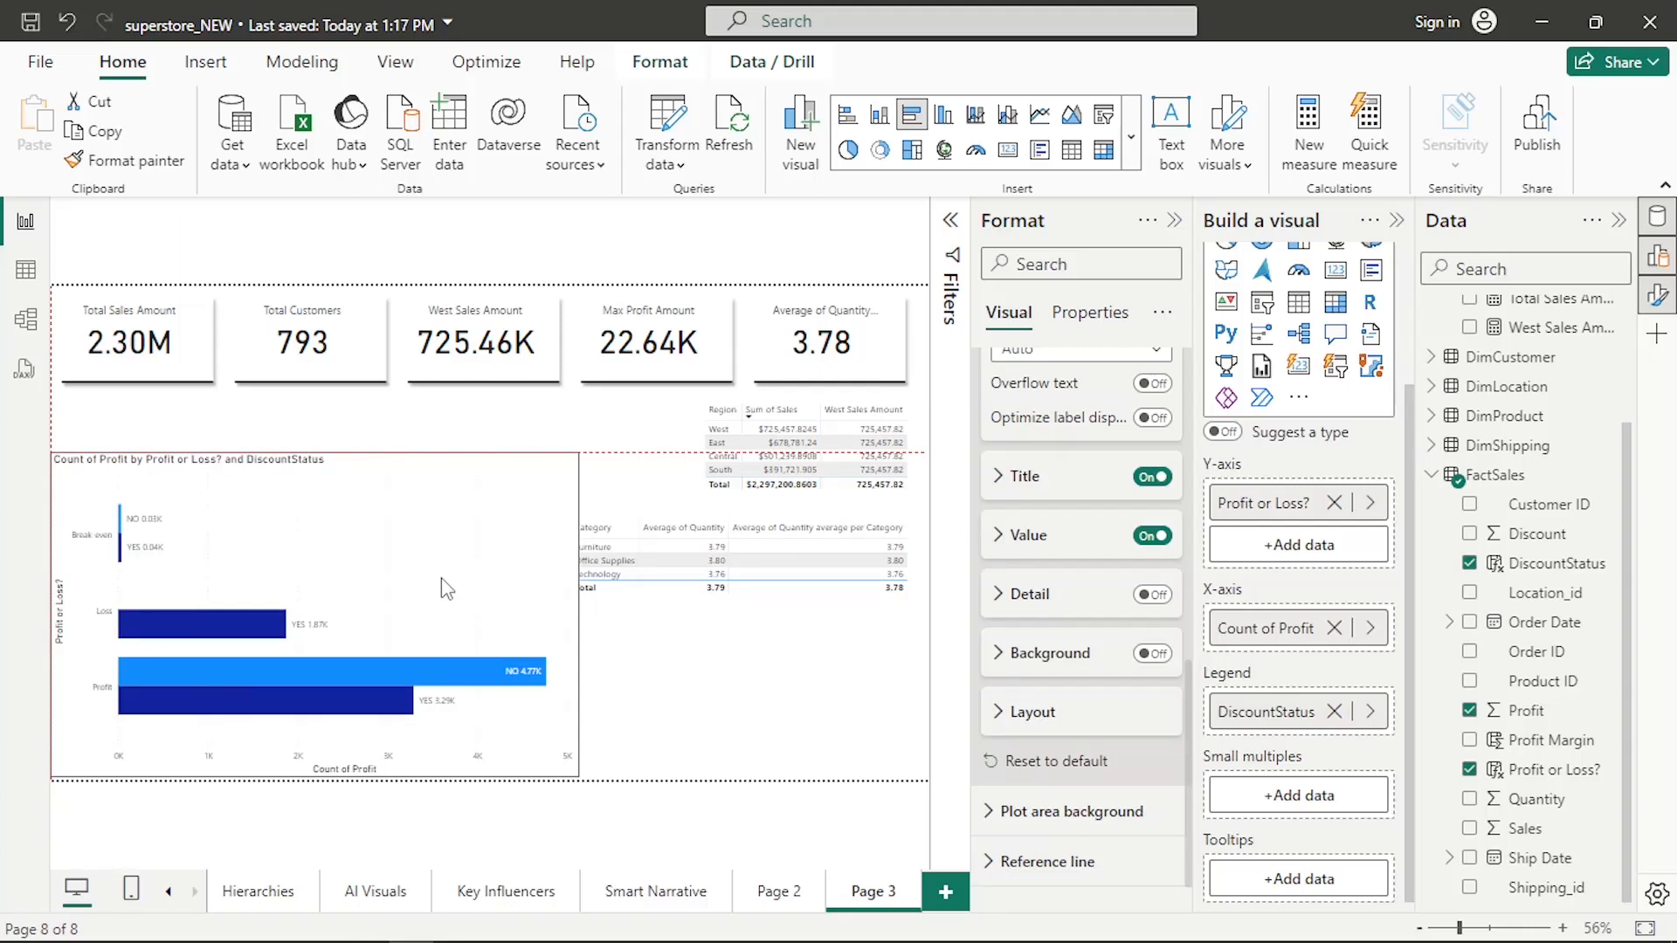
{"action": "left_click_drag", "start_coordinate": [446, 589], "coordinate": [447, 590]}
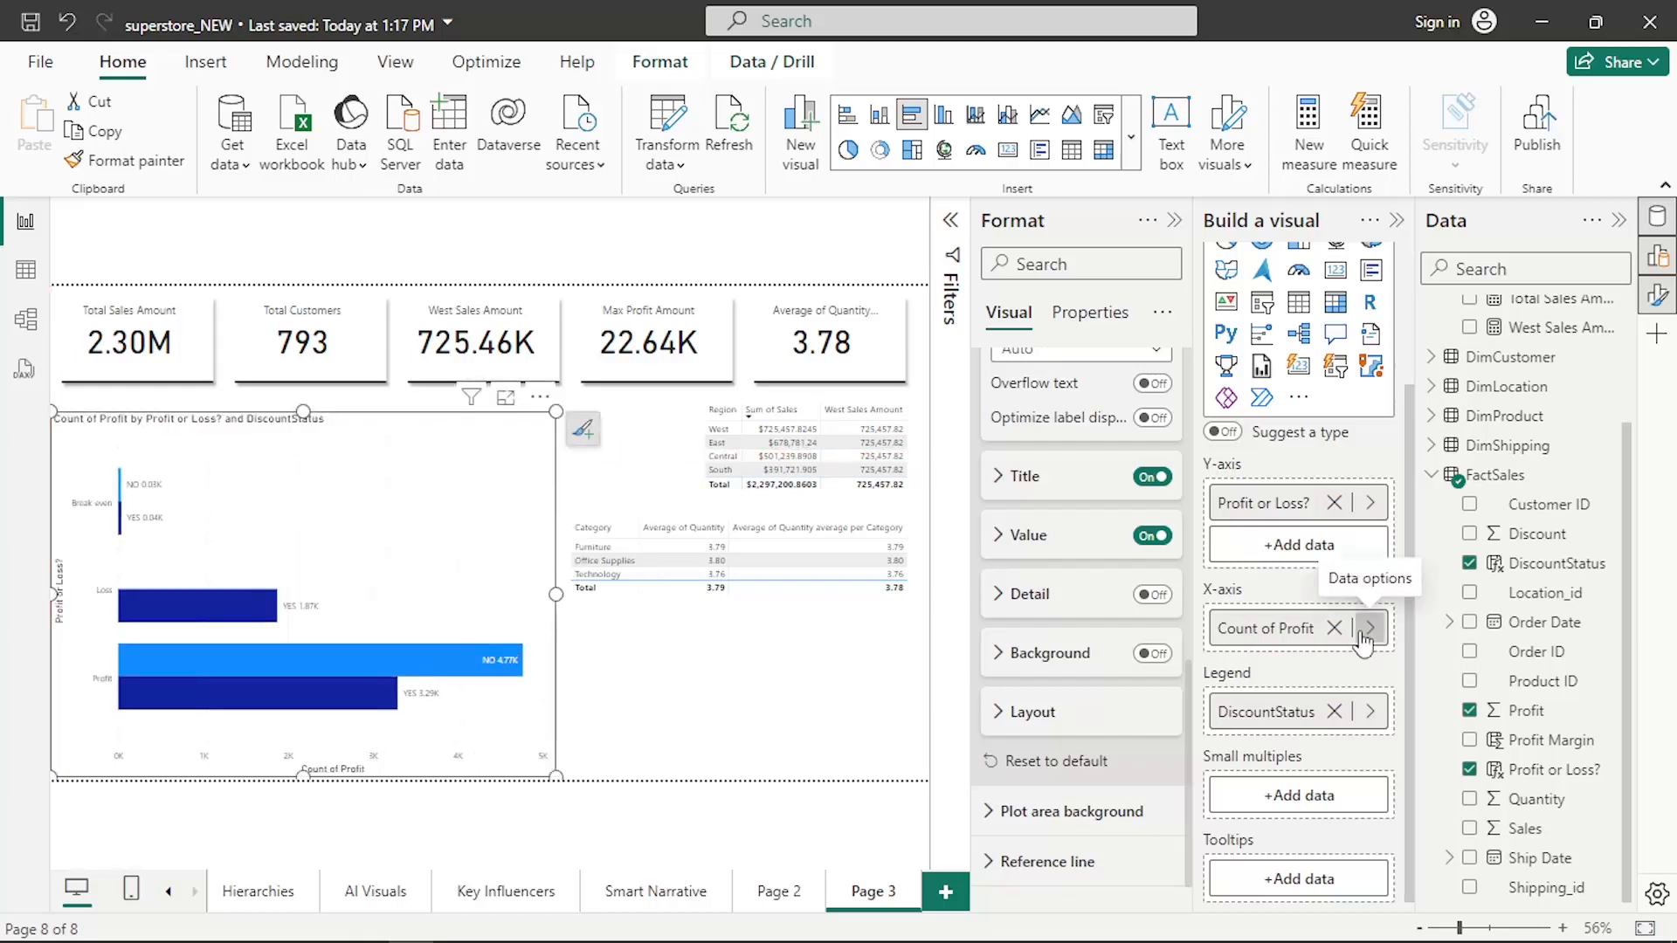
Set the chart's Profit aggregation to Average, inset its left edge from the page border and extend its top edge toward the cards.
{"action": "left_click", "coordinate": [1369, 628]}
{"action": "left_click", "coordinate": [1438, 694]}
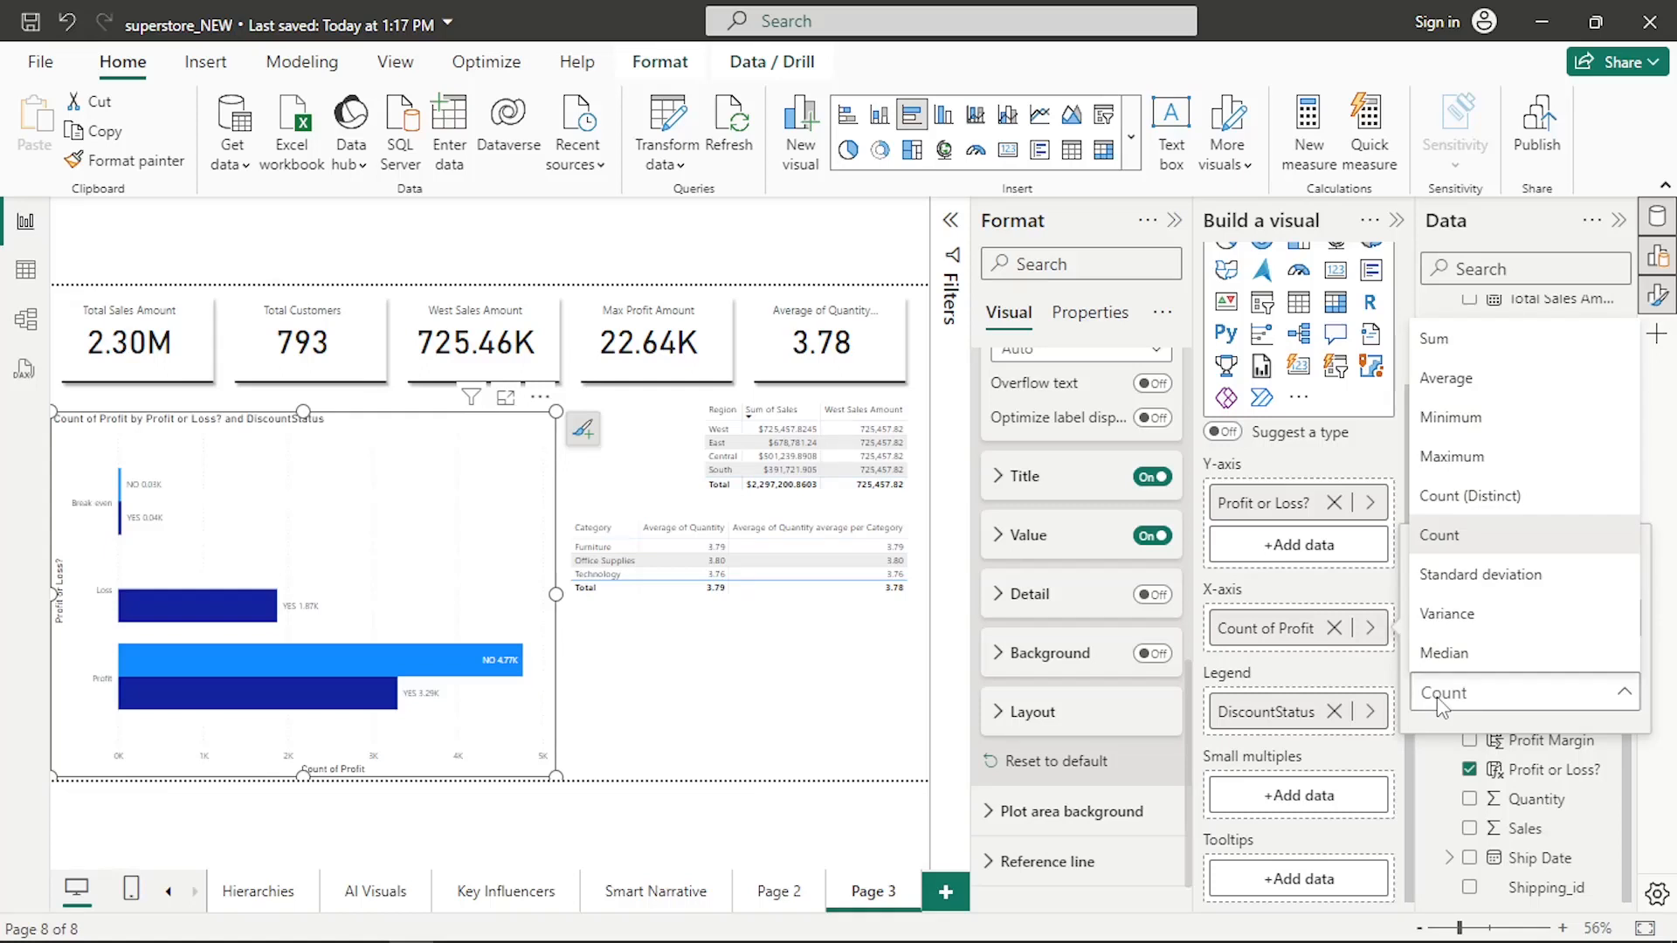
{"action": "left_click", "coordinate": [1445, 377]}
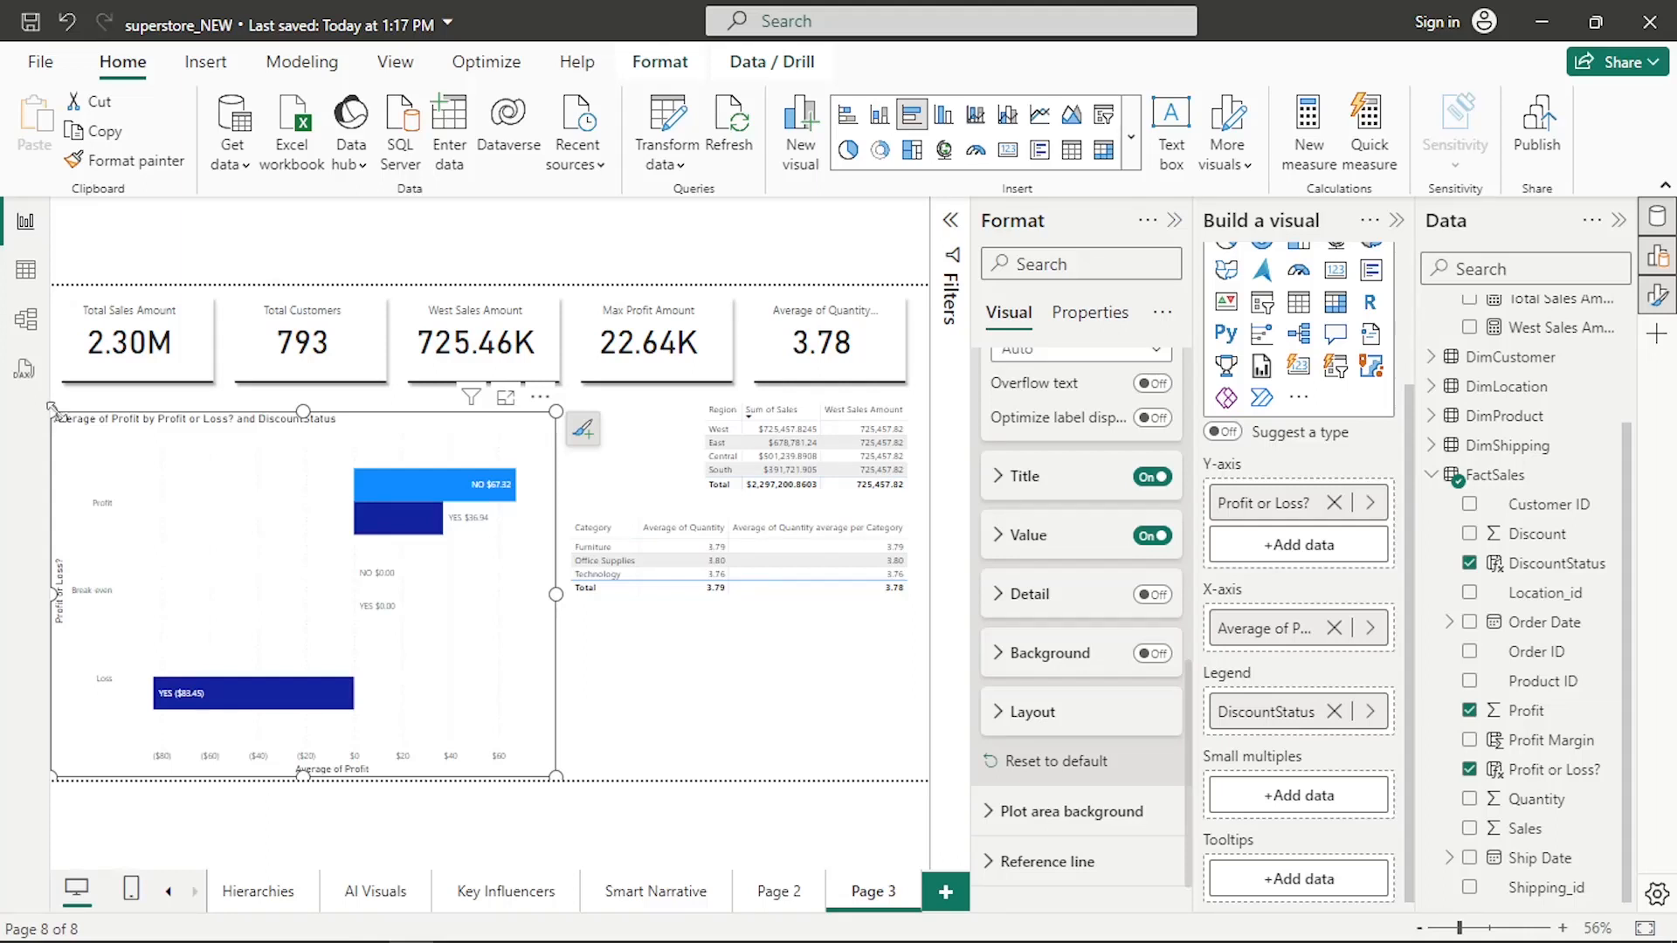
{"action": "left_click_drag", "start_coordinate": [53, 407], "coordinate": [79, 420]}
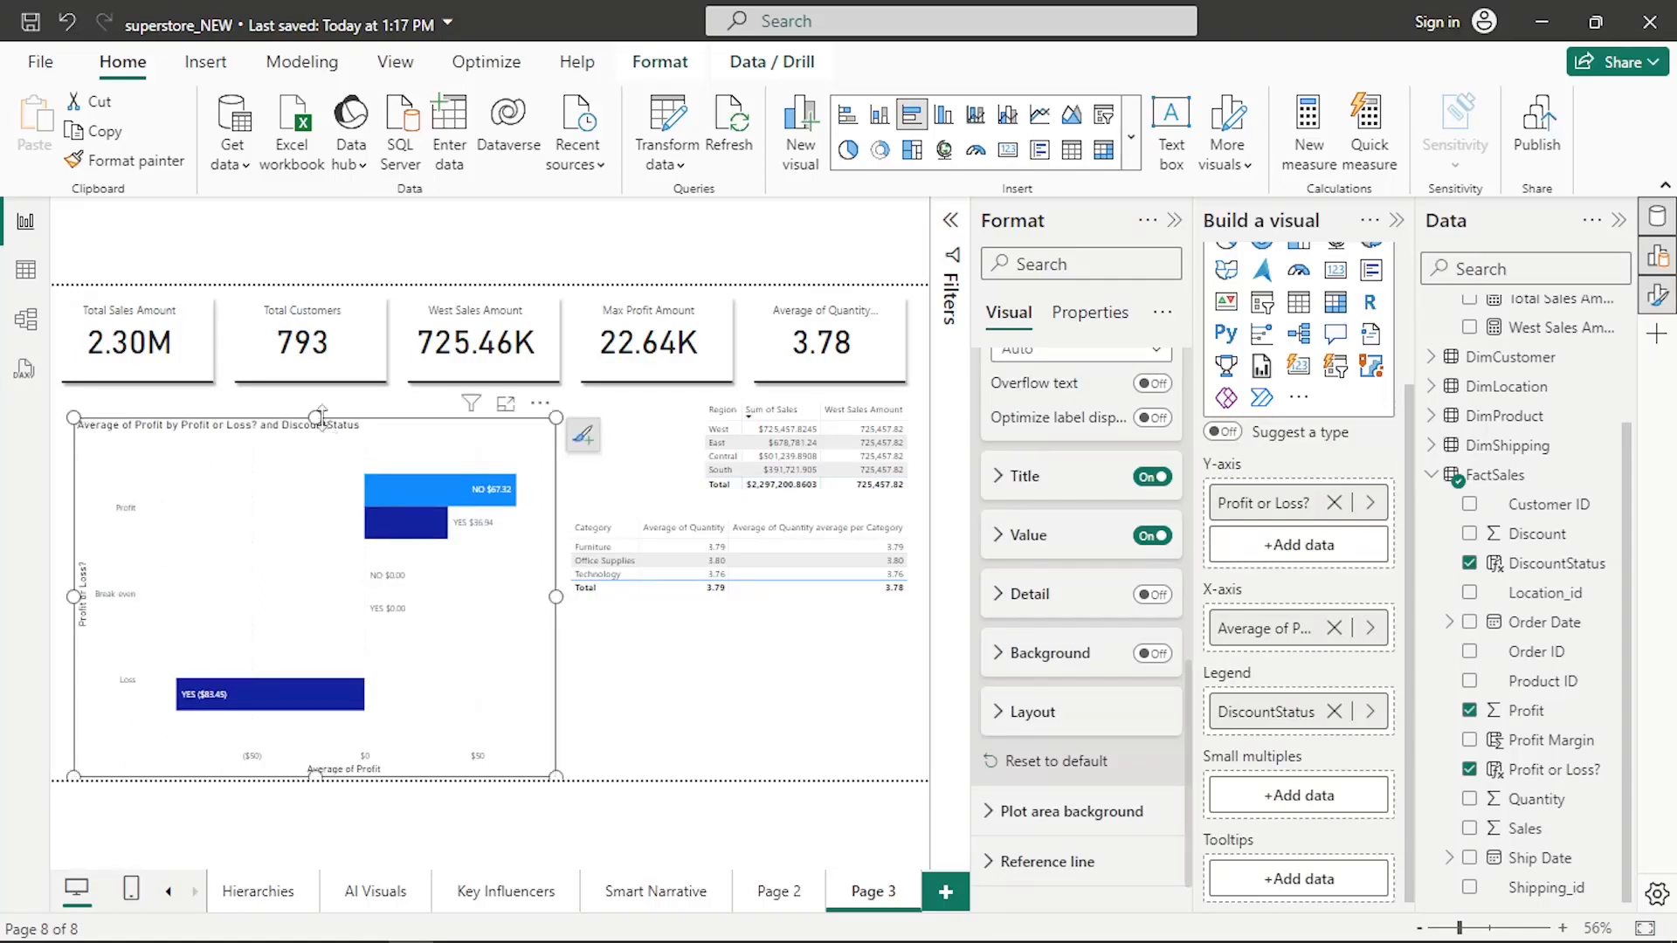
{"action": "left_click_drag", "start_coordinate": [322, 418], "coordinate": [321, 407]}
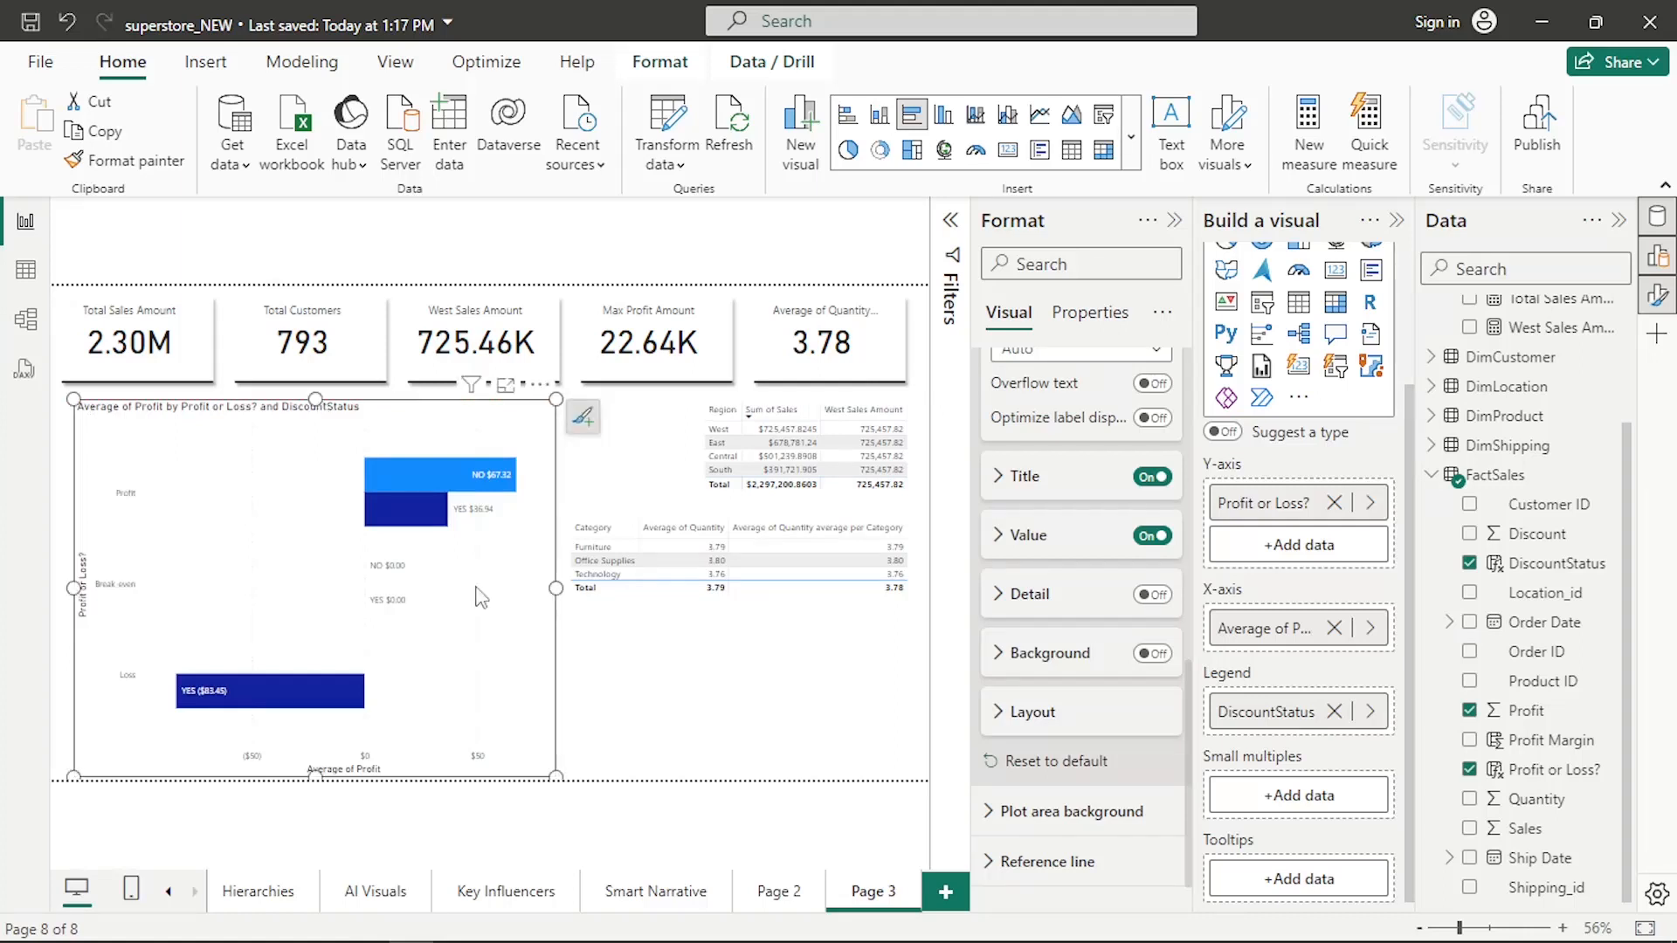